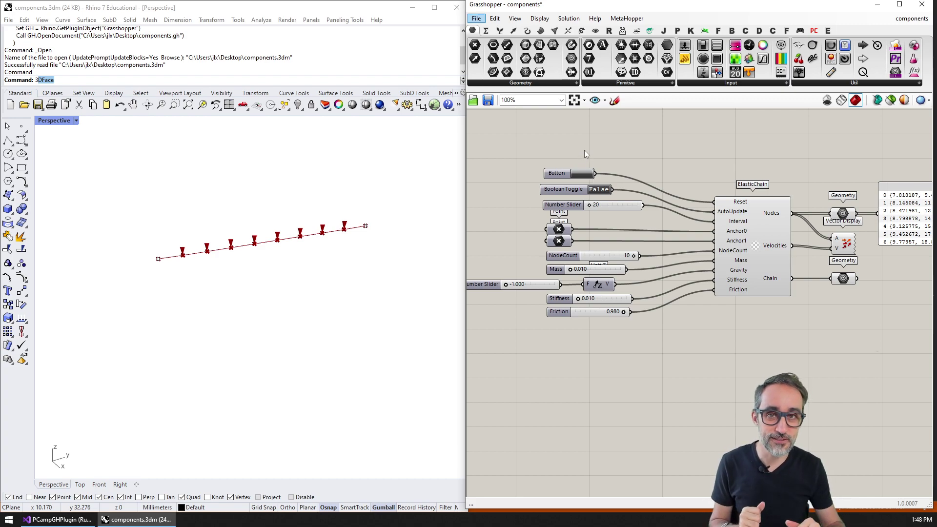
scroll(679, 196, up, 1)
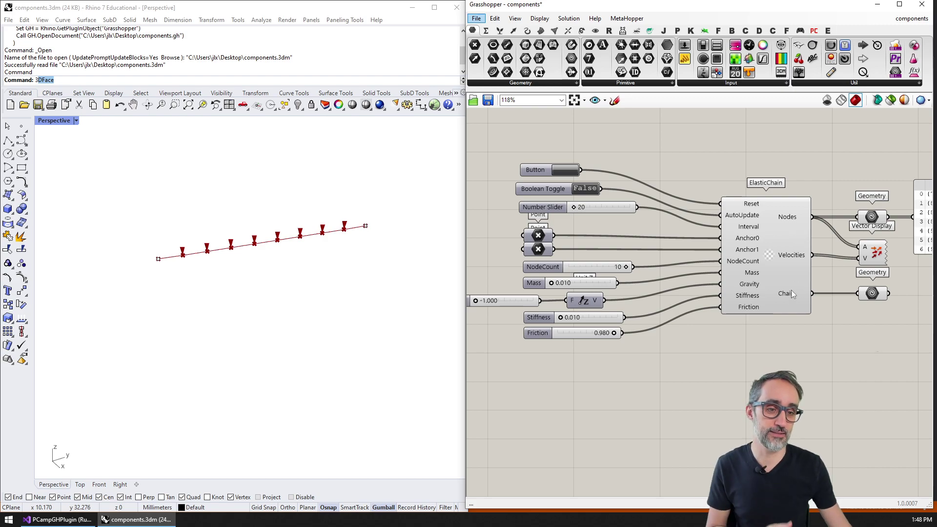
Add a Trigger timer to ElasticChain, set it to 20 ms, then delete it.
drag(780, 260, 777, 250)
double_click(679, 378)
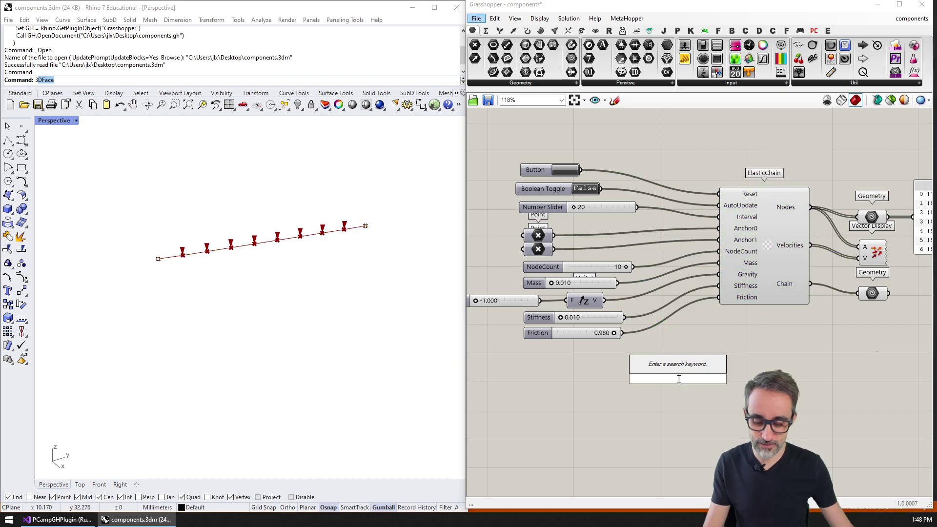
text(trige)
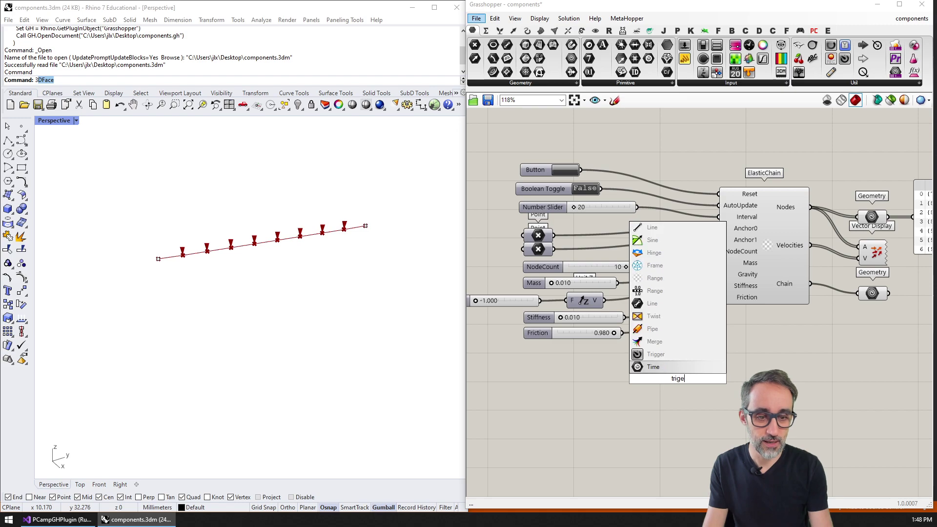
key(Up)
key(Return)
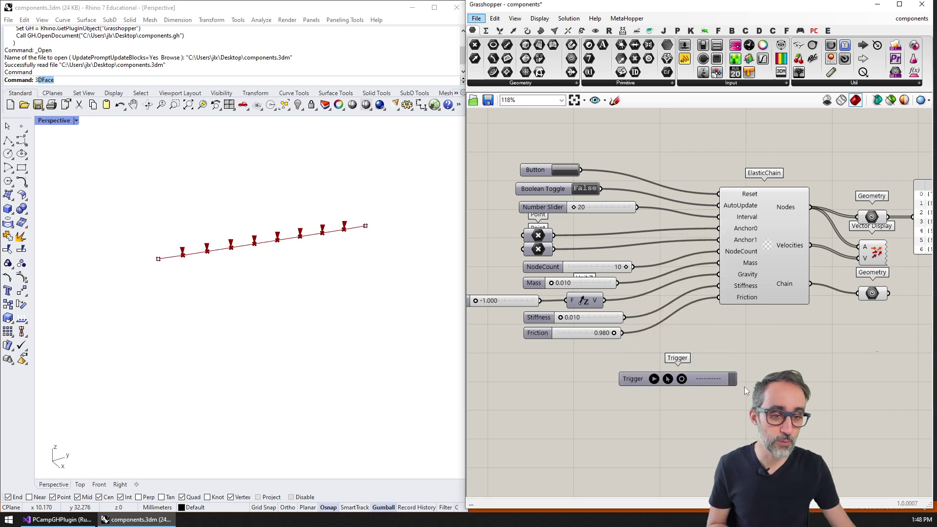
drag(748, 307, 747, 308)
right_click(692, 377)
mouse_move(727, 410)
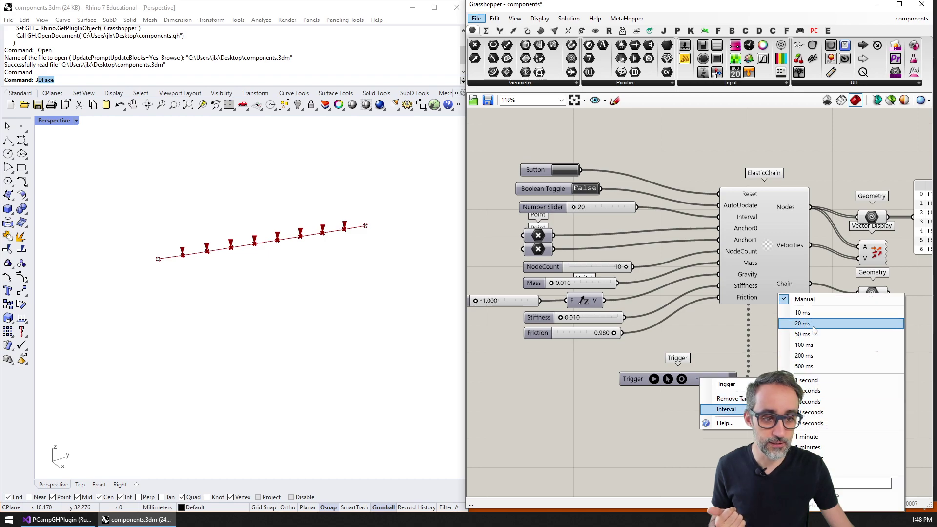
click(804, 323)
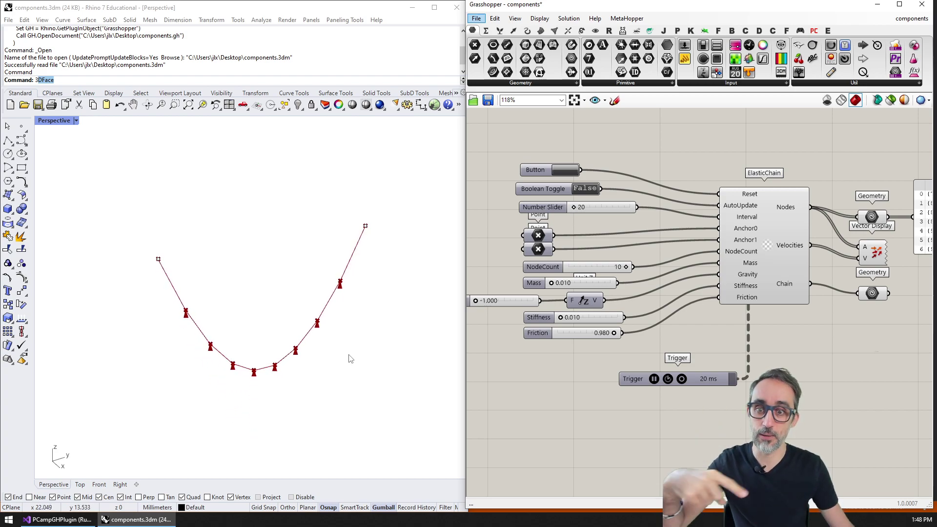
key(Delete)
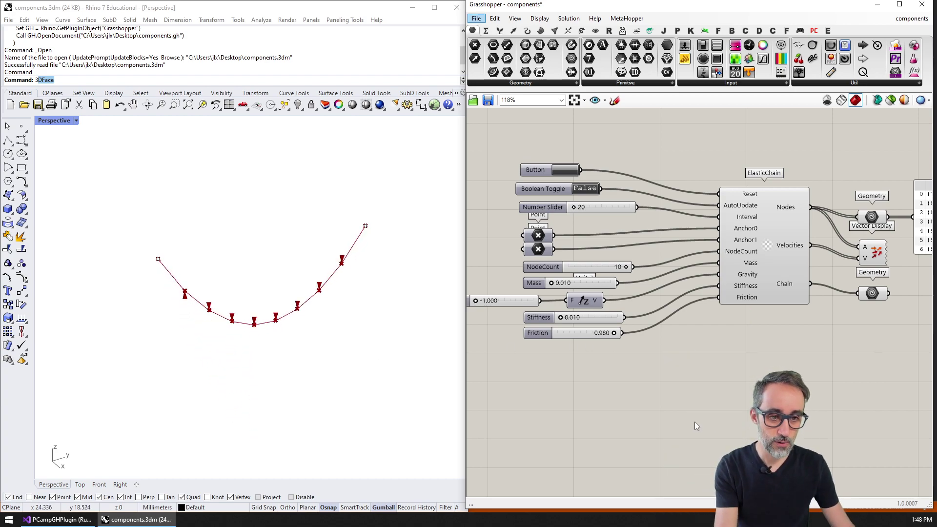
Turn AutoUpdate on at a 20 ms interval, show velocity vectors, and return to the code.
click(562, 172)
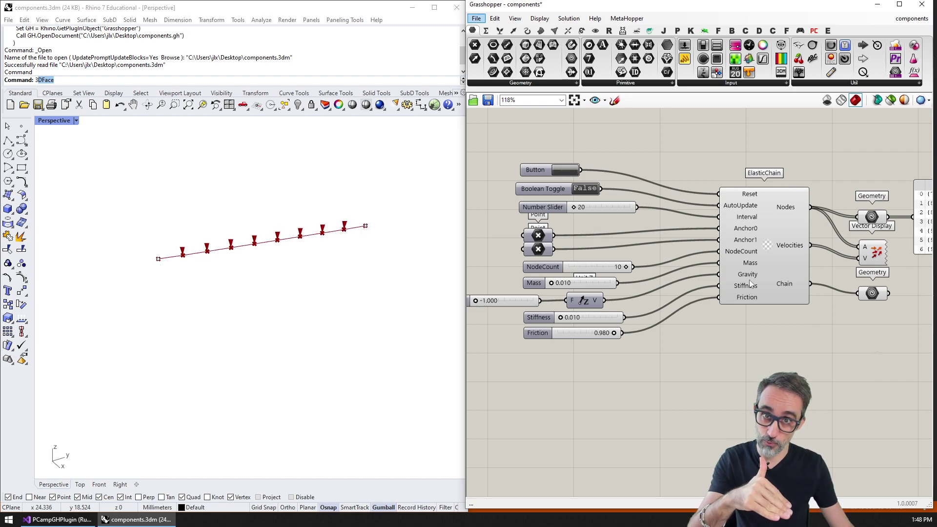
double_click(584, 190)
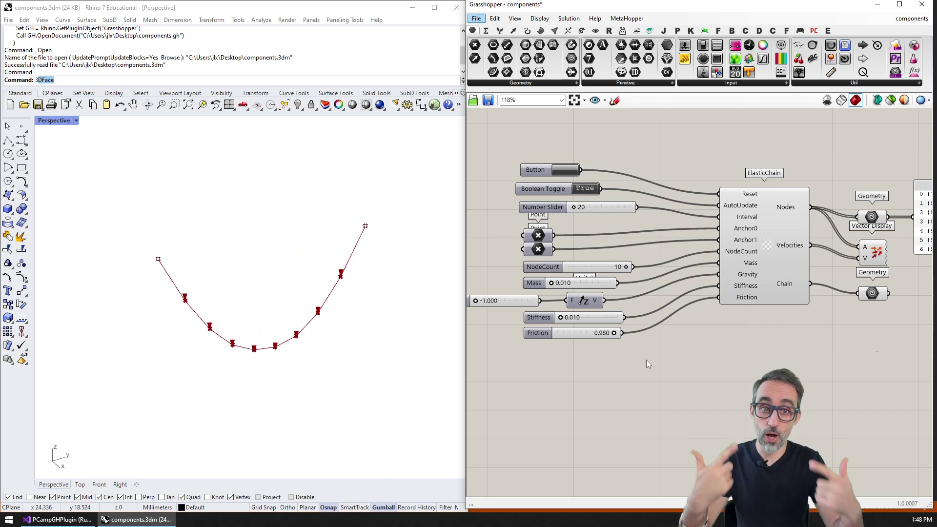
drag(575, 207, 617, 208)
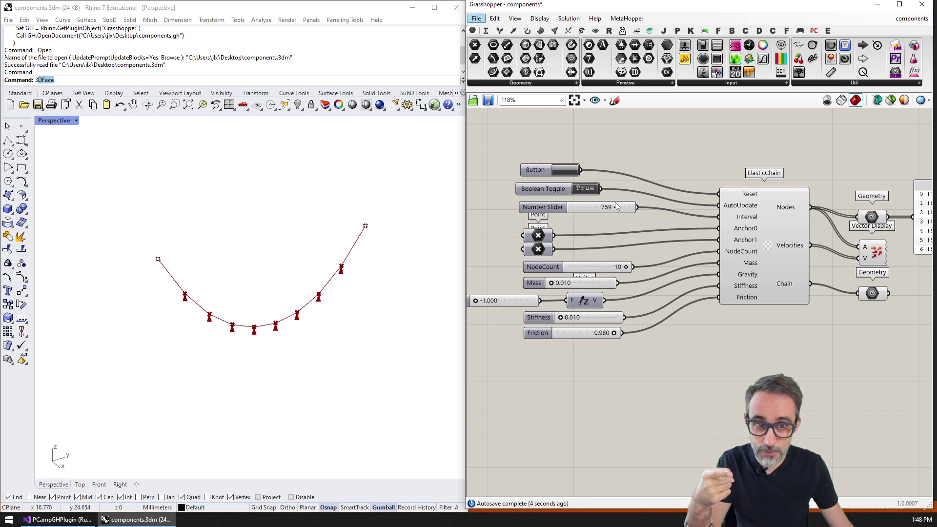
drag(616, 208, 581, 209)
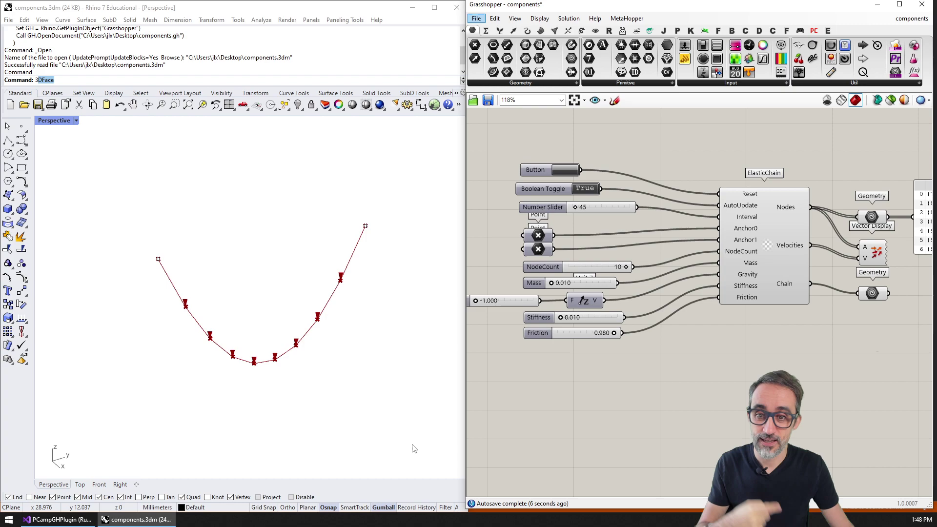
text(20)
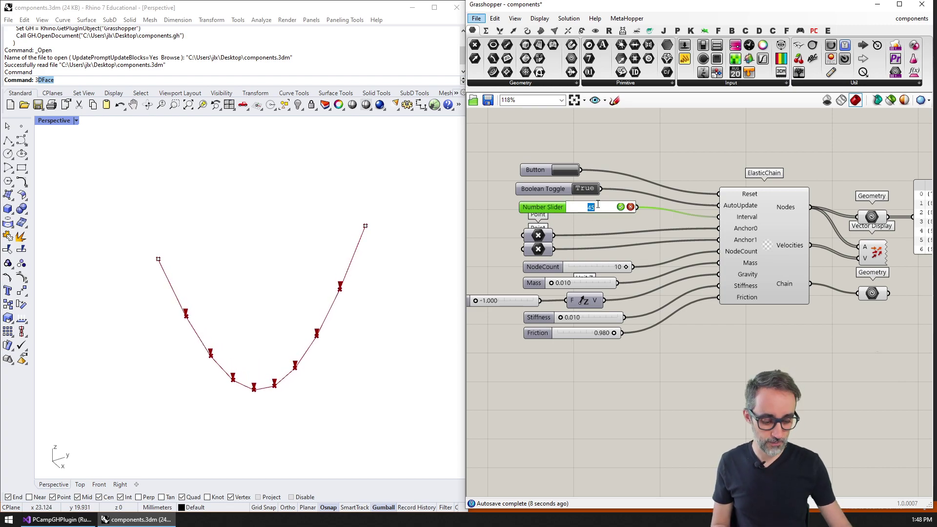
key(Return)
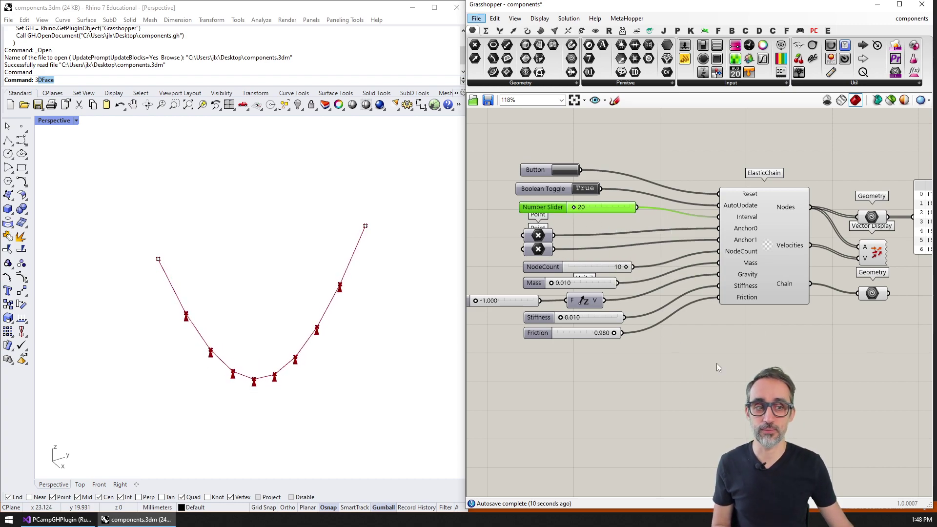
click(879, 252)
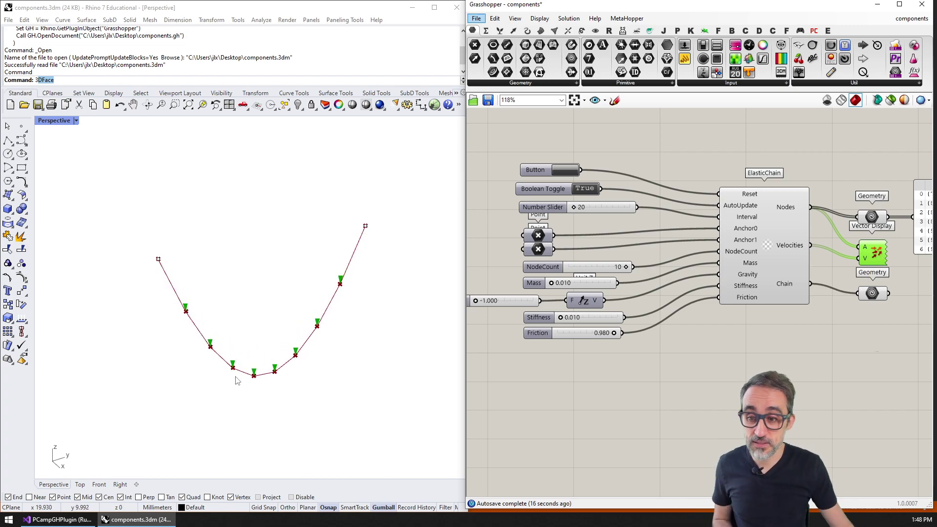
click(58, 519)
scroll(287, 254, up, 10)
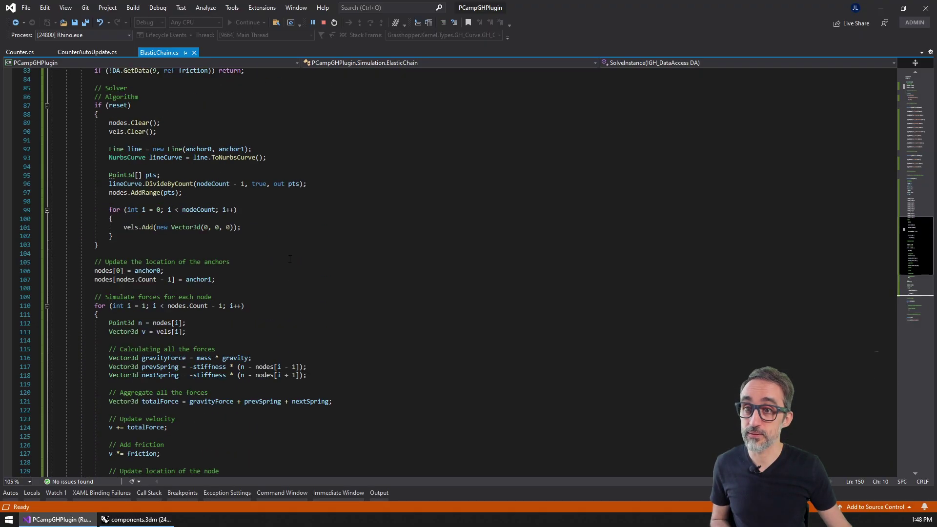
scroll(287, 255, up, 7)
scroll(289, 257, up, 5)
scroll(290, 259, up, 10)
scroll(291, 260, up, 2)
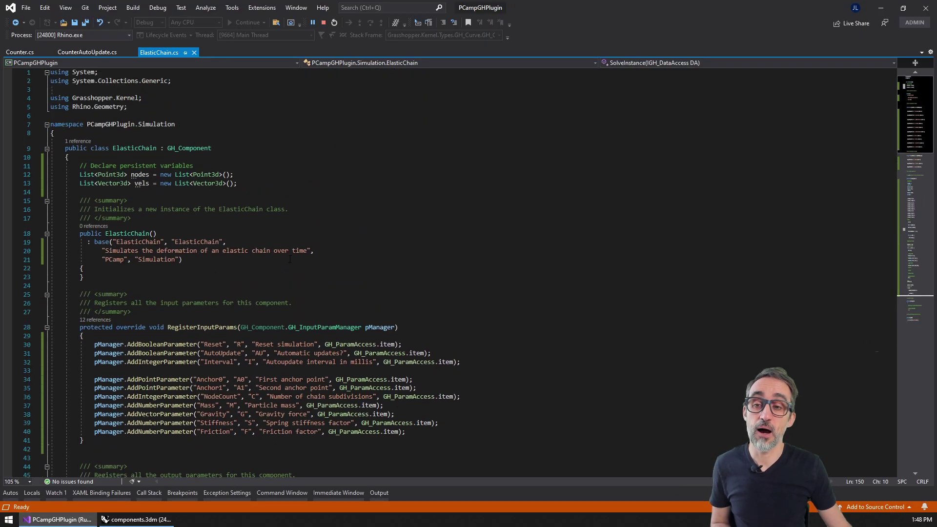
scroll(291, 258, down, 4)
scroll(291, 257, down, 2)
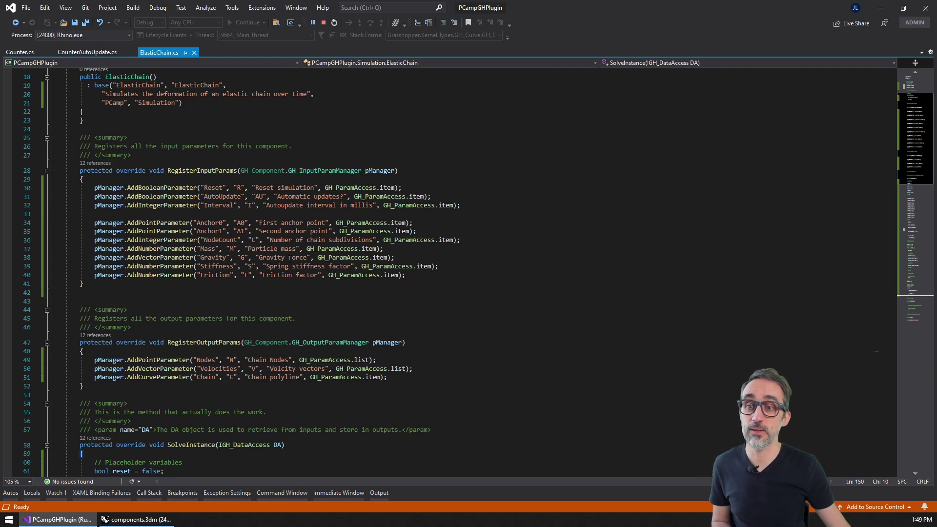
scroll(290, 258, up, 4)
drag(84, 388, 80, 284)
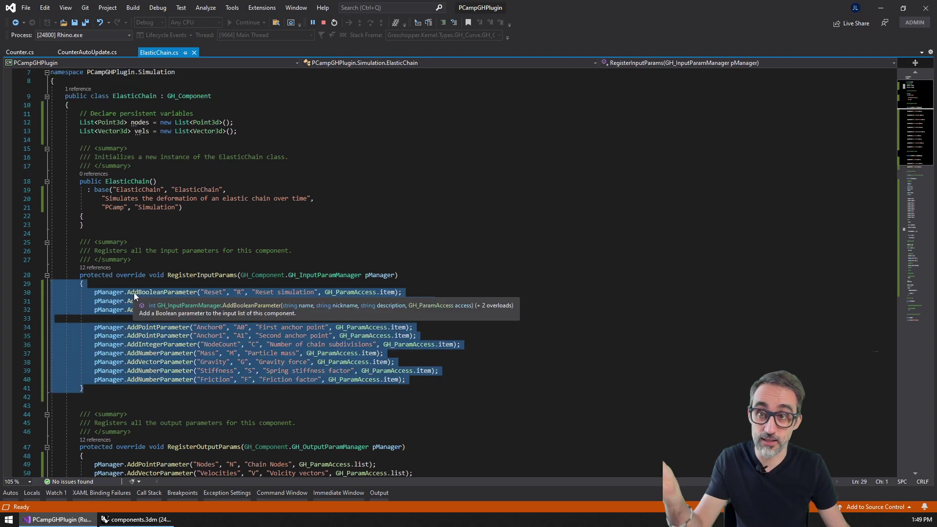
click(211, 363)
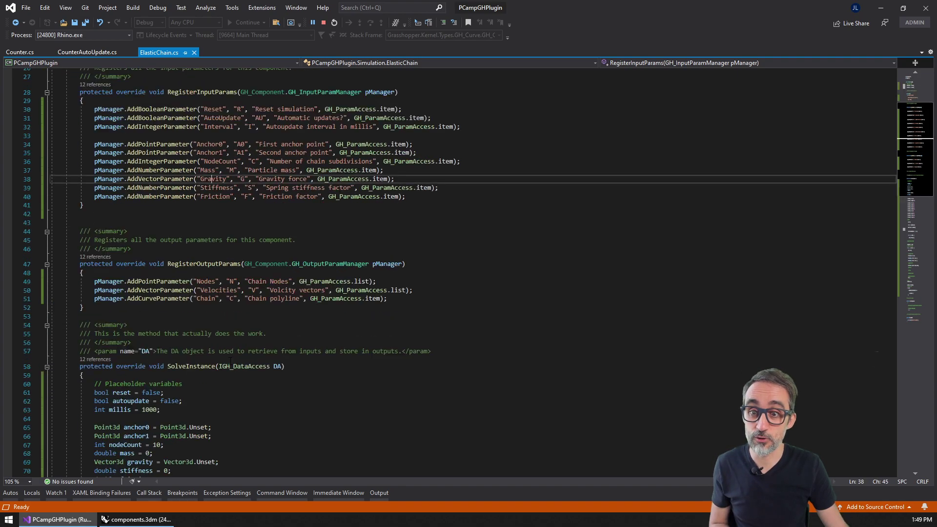
scroll(211, 362, down, 14)
scroll(117, 298, down, 9)
scroll(118, 298, down, 7)
scroll(117, 298, down, 8)
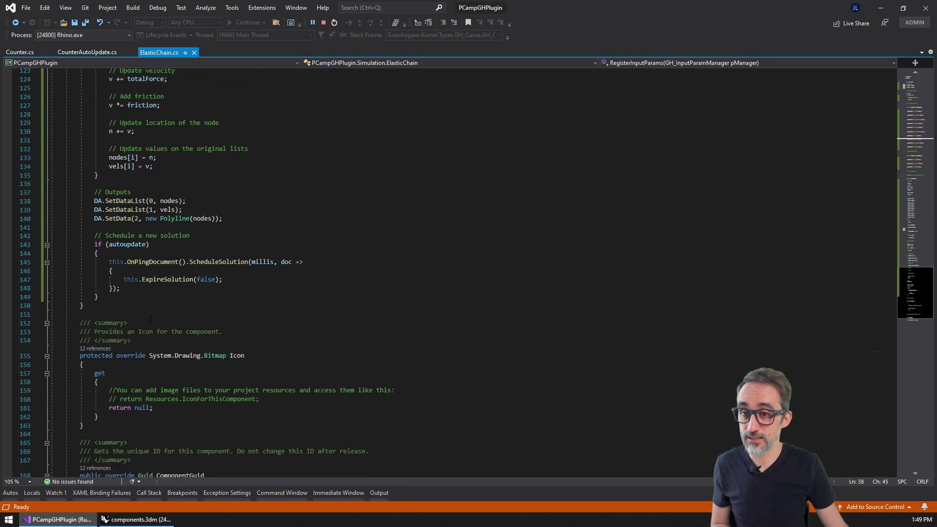
click(118, 297)
drag(117, 297, 54, 236)
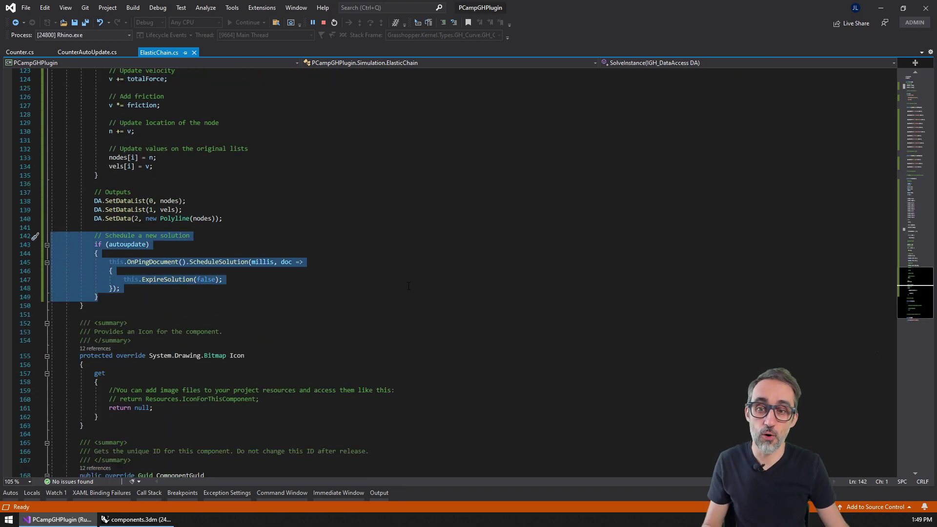
ctrl+scroll(408, 285, up, 2)
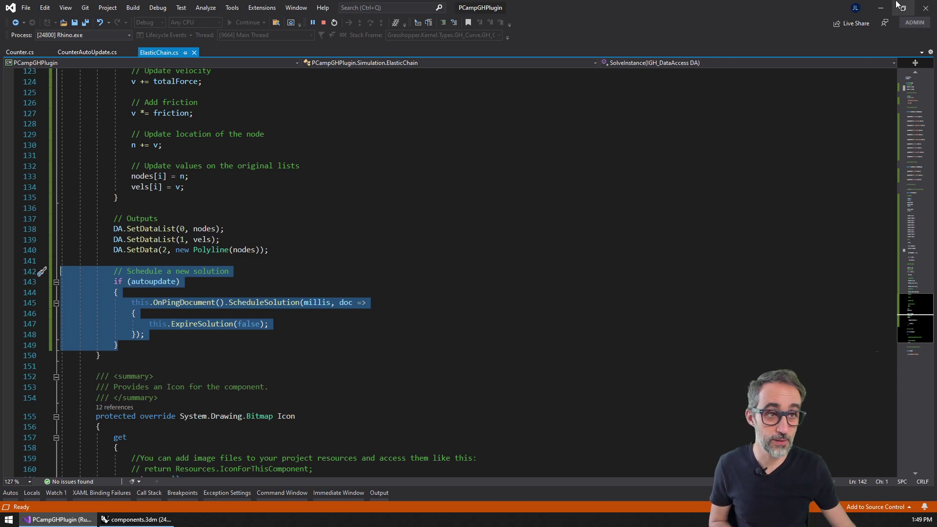
Return to Grasshopper and pan to E.11's scripted chain group with its 20 ms Trigger.
click(883, 7)
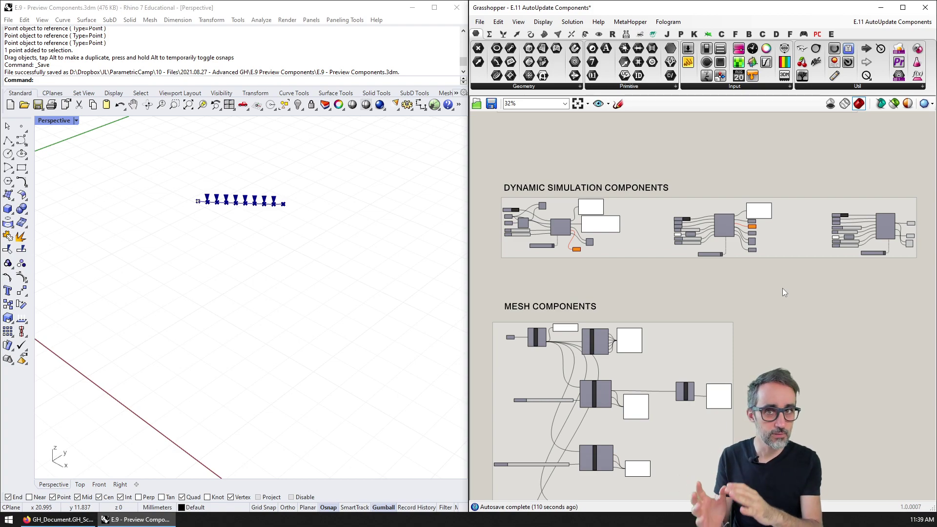
right_drag(783, 288, 780, 278)
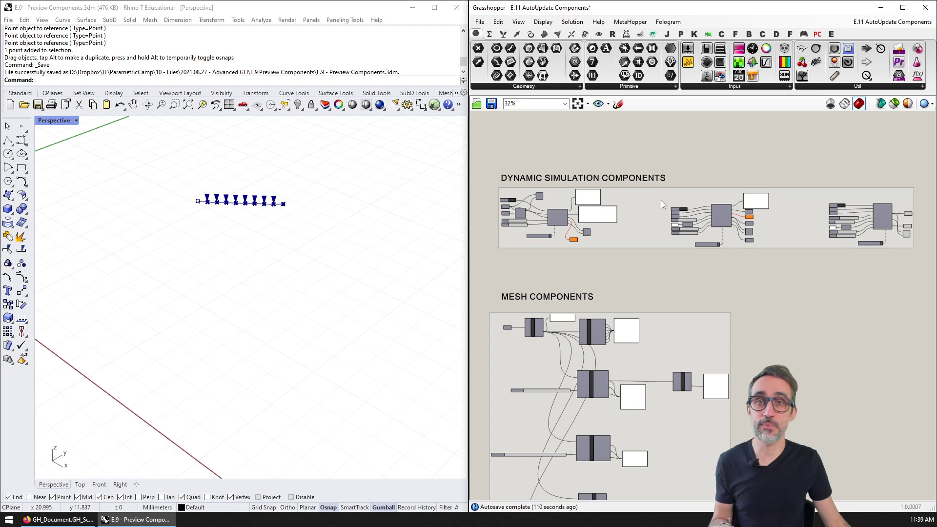
scroll(637, 219, up, 2)
scroll(617, 239, up, 2)
scroll(617, 240, up, 1)
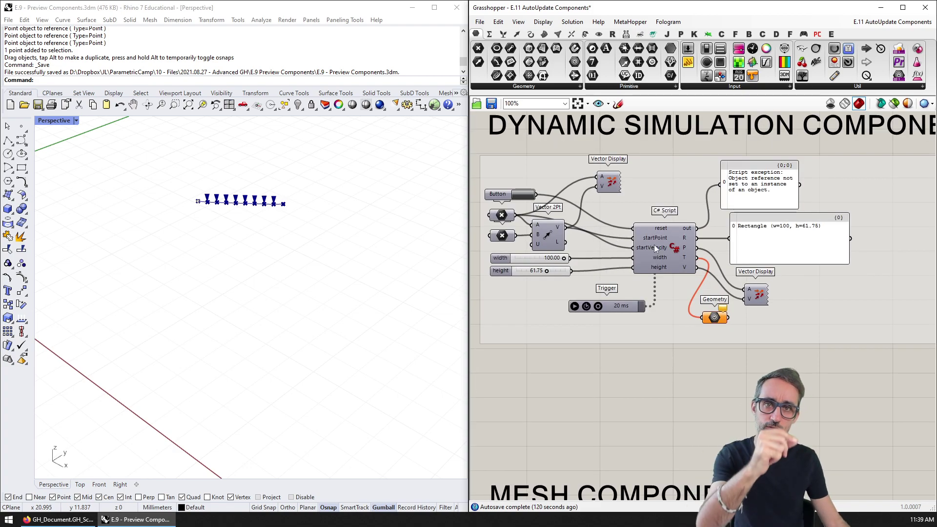
right_drag(689, 241, 481, 246)
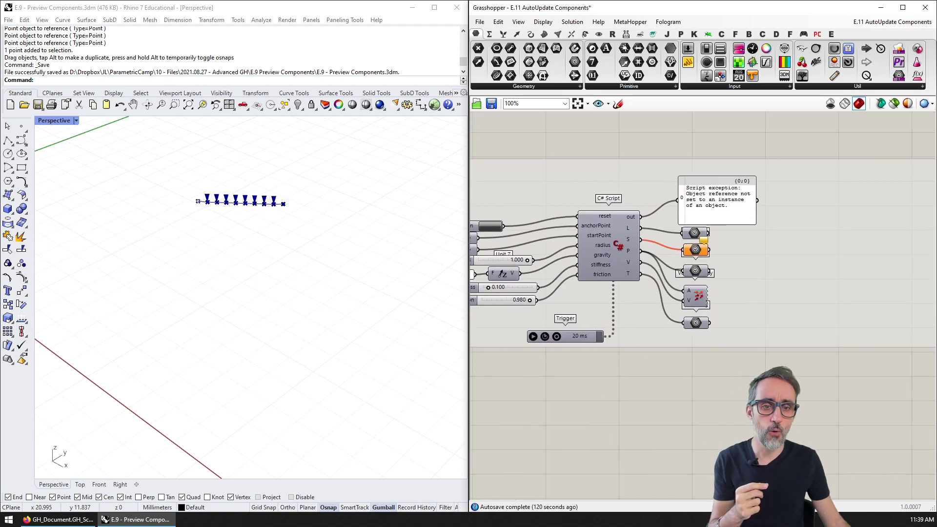
right_drag(879, 242, 809, 239)
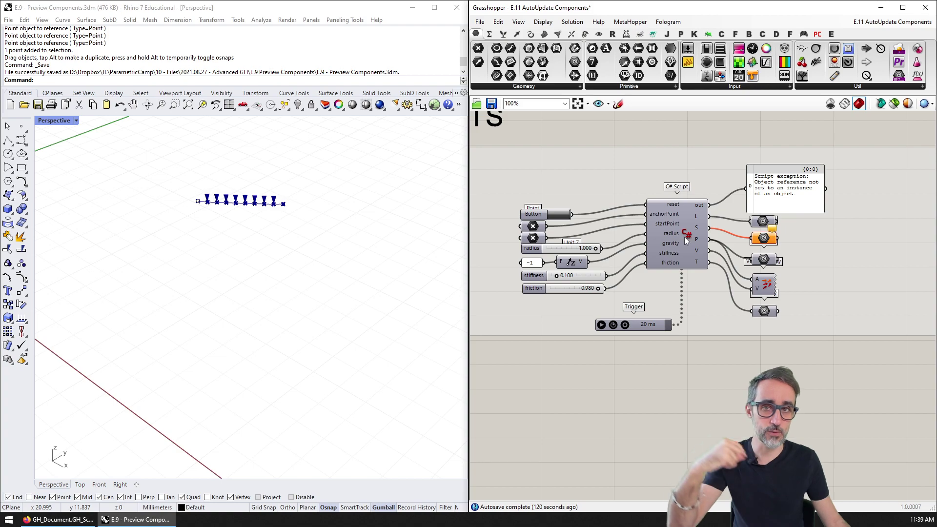
right_drag(767, 221, 759, 251)
scroll(738, 251, up, 1)
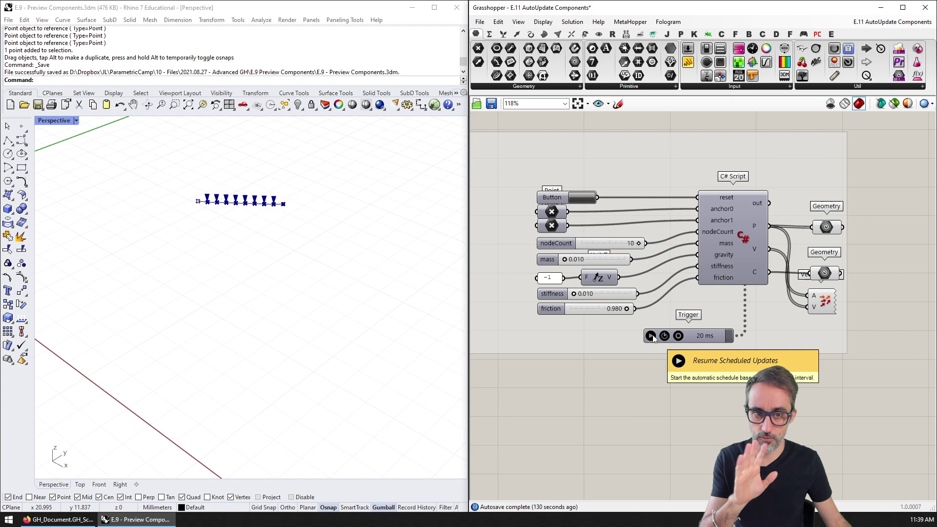
Select both chain anchor points and start the Trigger timer simulation.
click(197, 200)
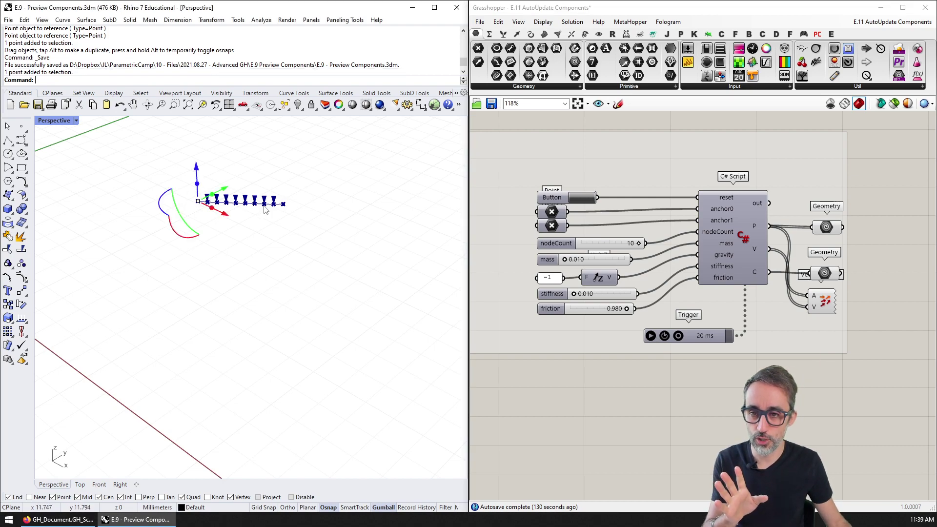
click(283, 205)
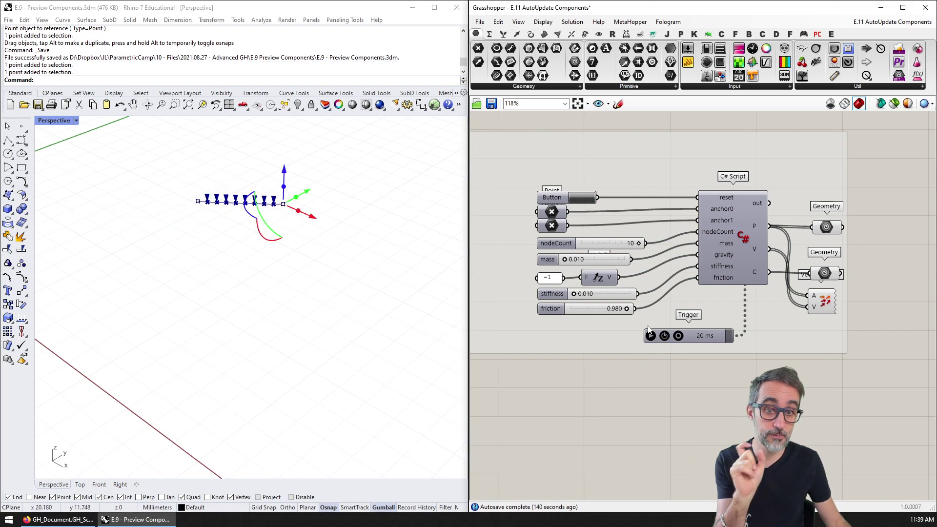
scroll(580, 235, up, 2)
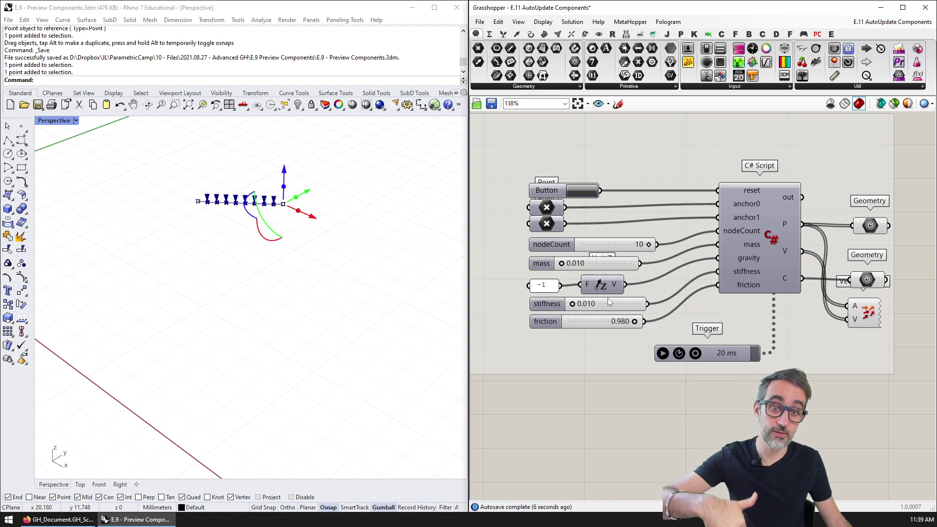
click(396, 268)
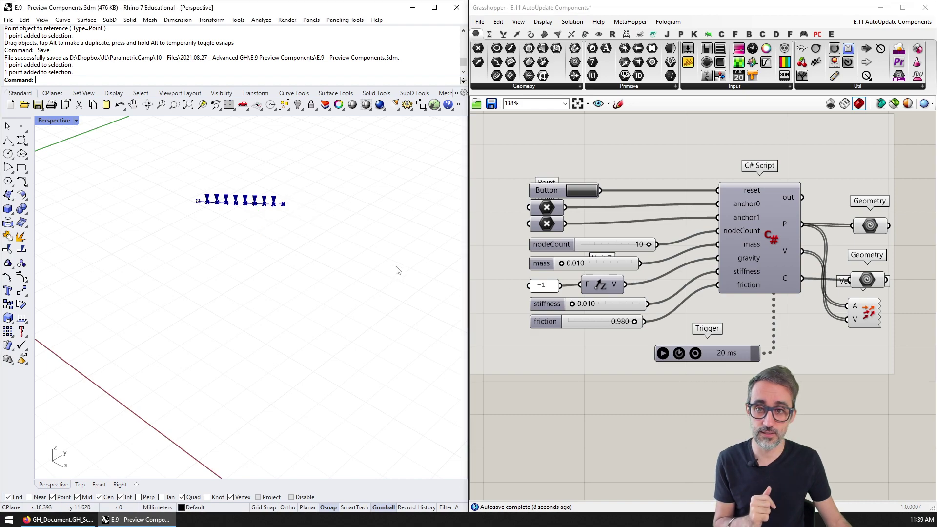
click(662, 354)
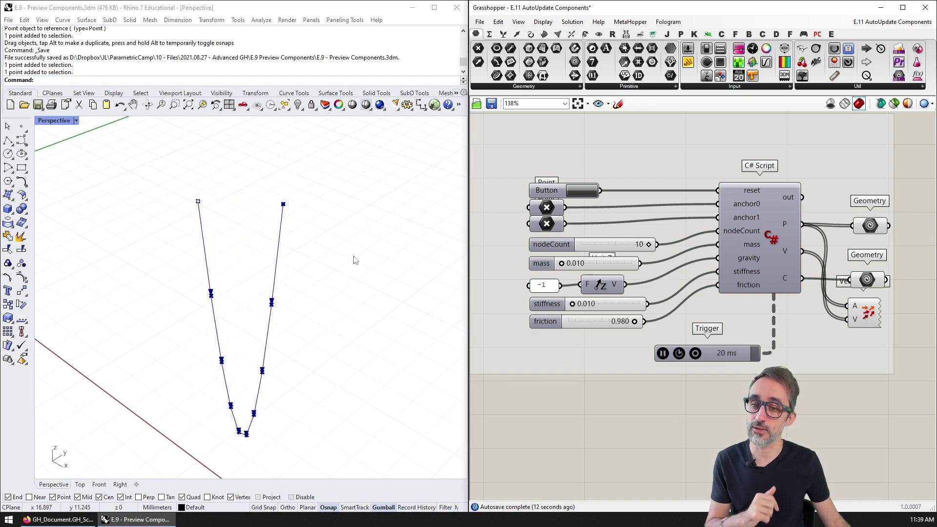
Drag the right and top anchors with the gumball so the chain re-hangs live.
click(283, 204)
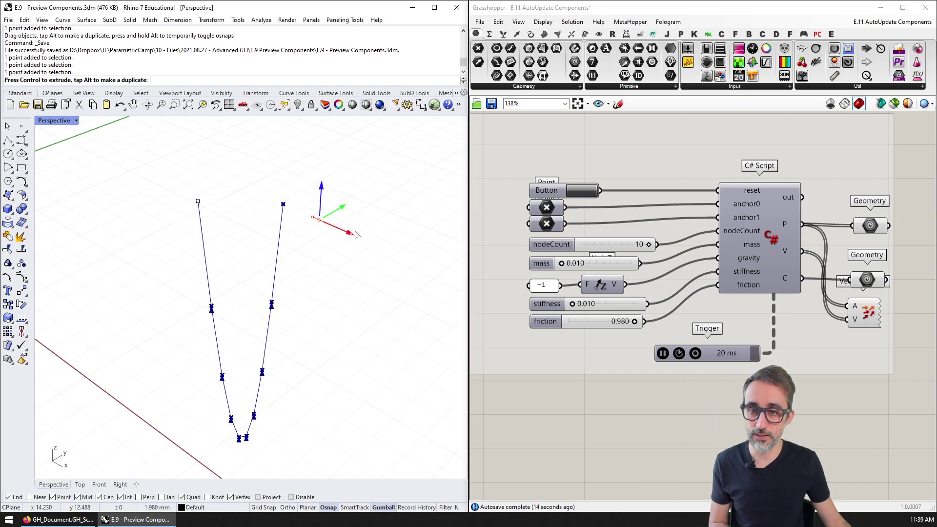
mouse_move(324, 210)
mouse_down()
mouse_move(353, 214)
mouse_move(370, 187)
mouse_move(304, 172)
mouse_up()
click(404, 259)
click(870, 322)
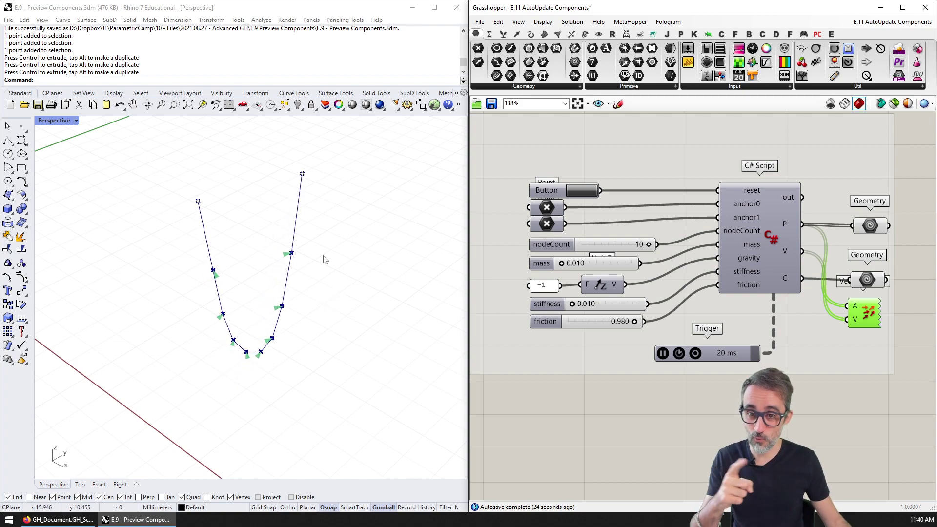
mouse_move(292, 189)
mouse_down()
mouse_move(322, 155)
mouse_move(120, 240)
mouse_up()
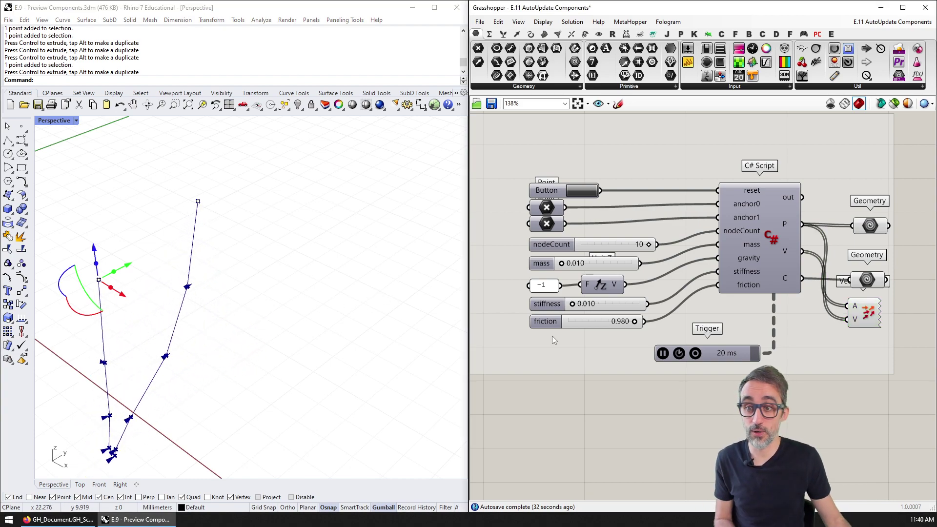
drag(99, 280, 301, 173)
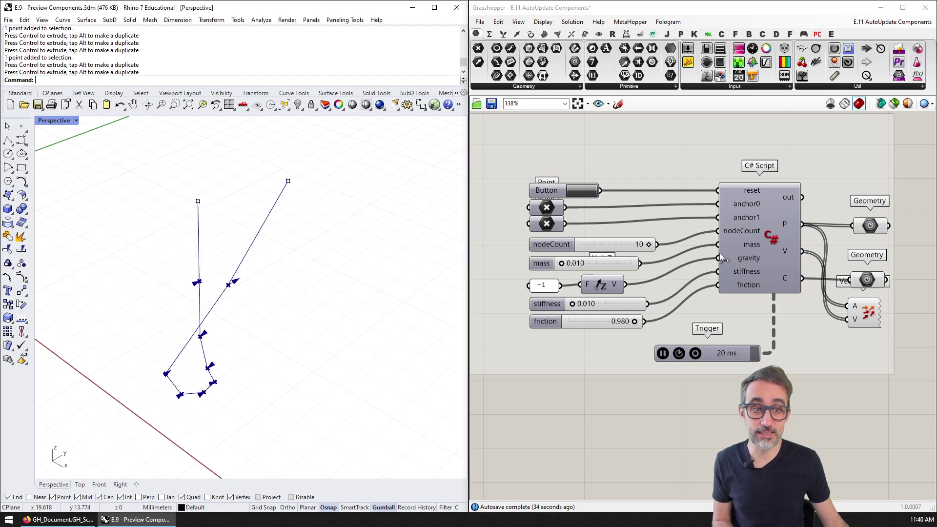
click(765, 245)
double_click(769, 245)
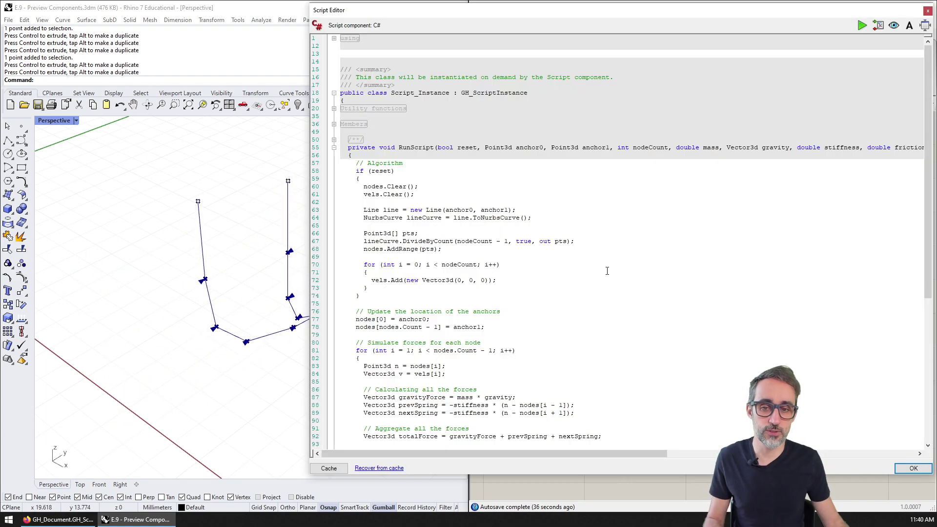
drag(362, 127, 367, 277)
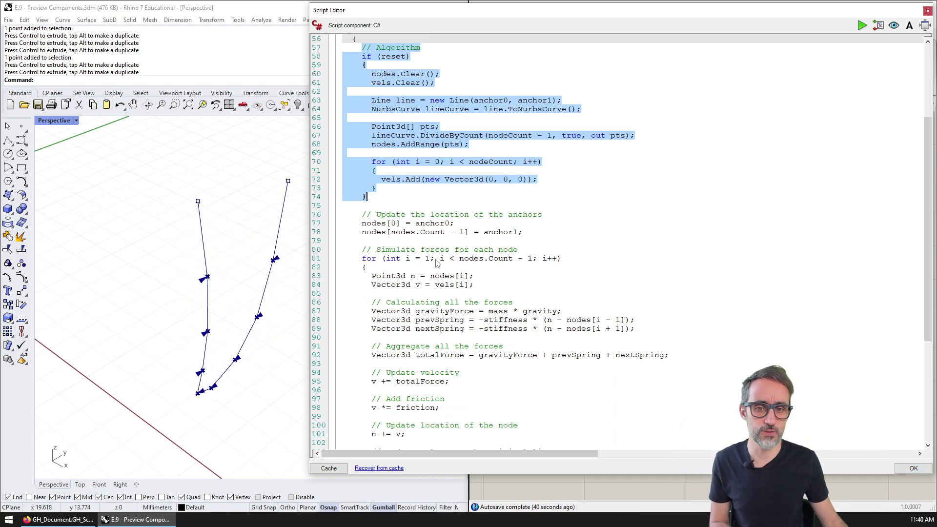
scroll(438, 262, down, 4)
drag(362, 108, 389, 380)
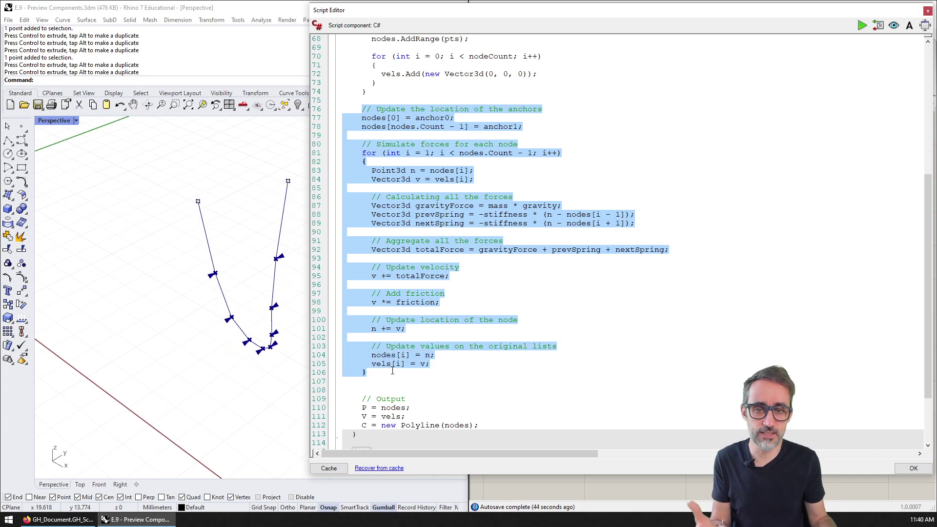
click(440, 207)
double_click(439, 207)
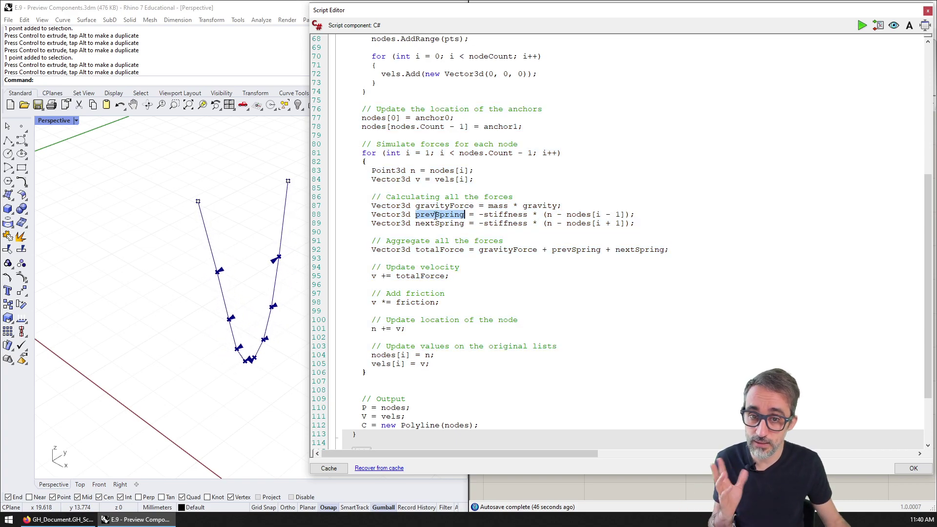
click(435, 222)
scroll(428, 250, down, 3)
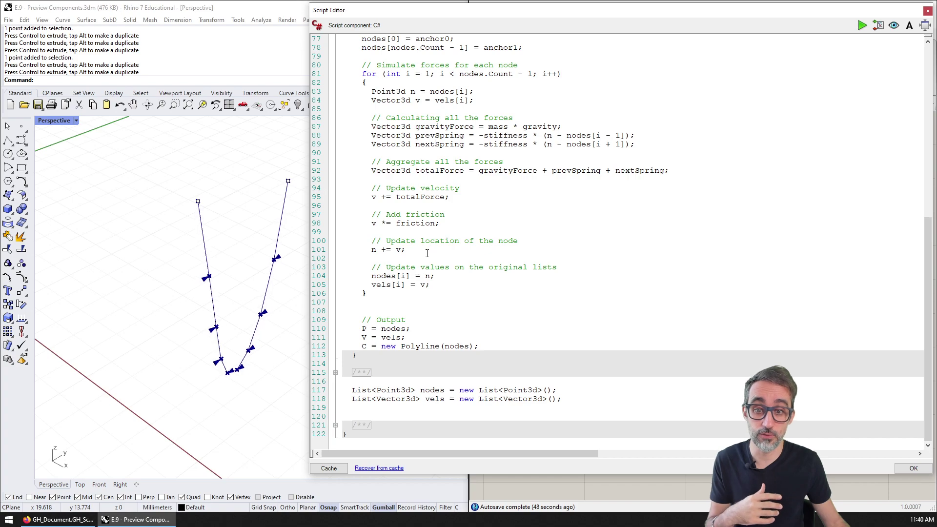
drag(571, 401, 343, 381)
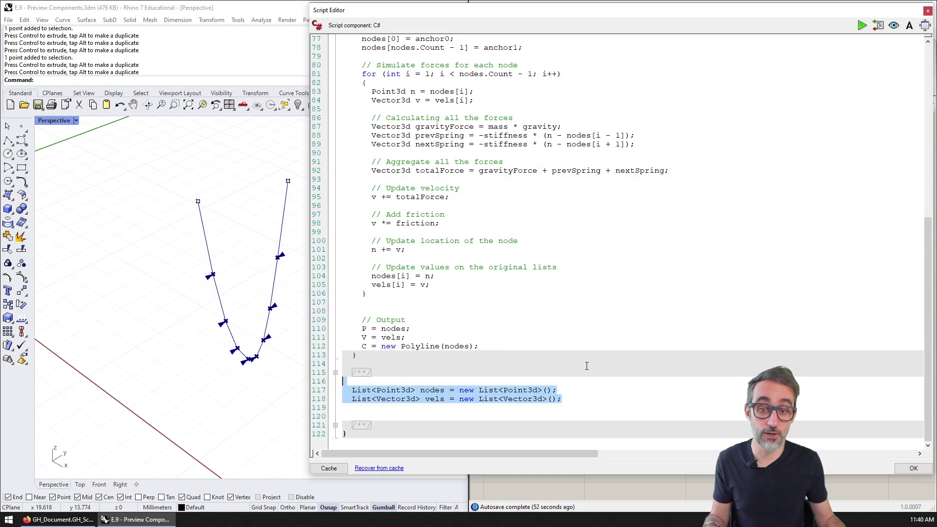
key(Left)
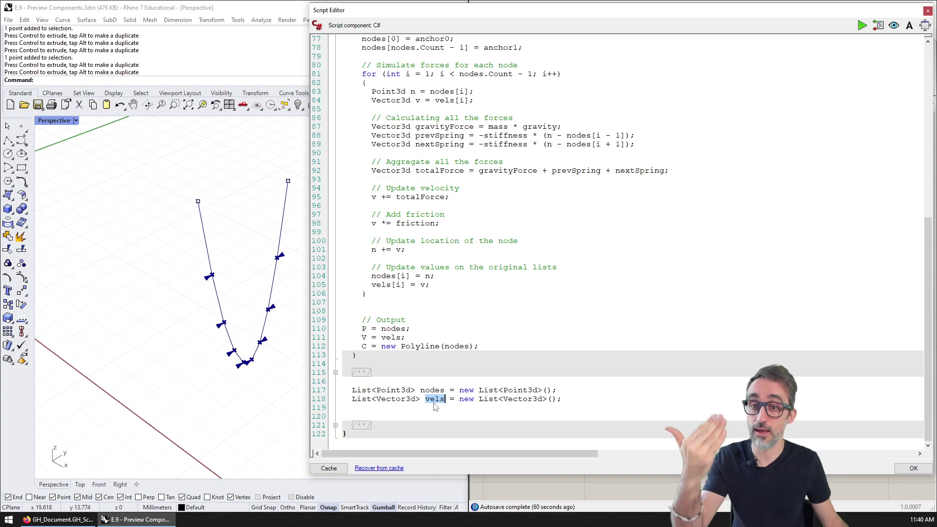
scroll(472, 373, up, 3)
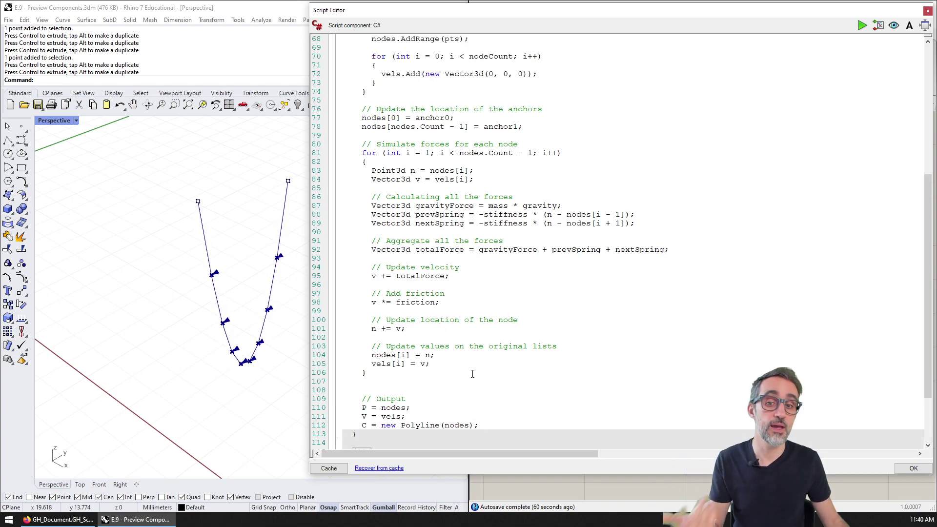
scroll(473, 374, up, 4)
scroll(474, 374, up, 3)
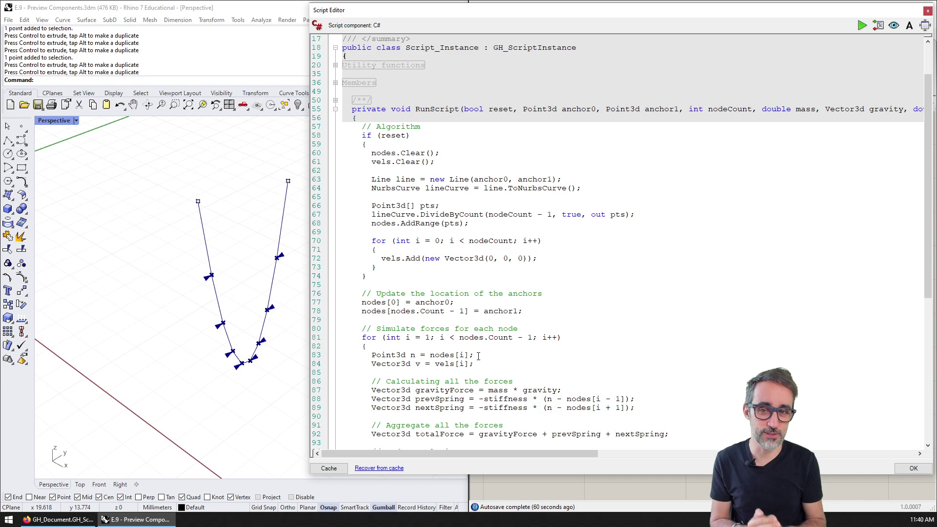
scroll(450, 302, down, 6)
scroll(415, 390, down, 4)
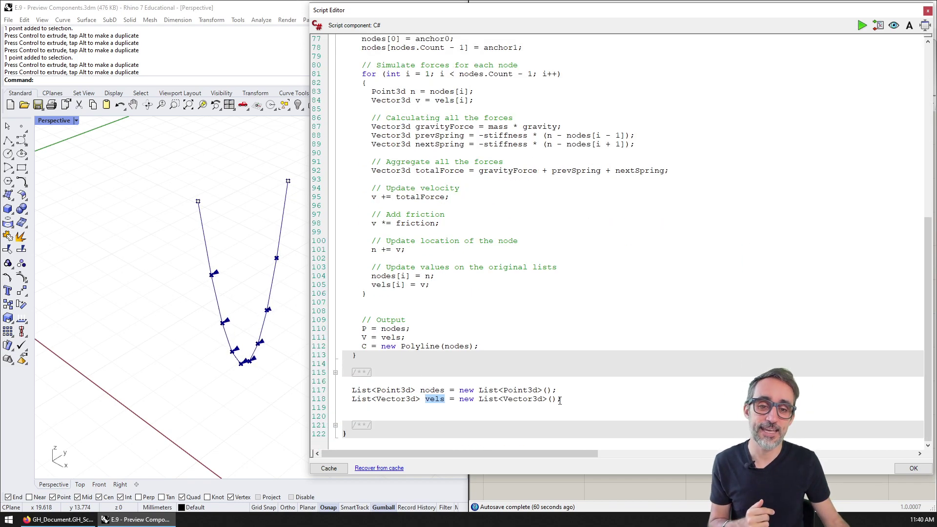
drag(560, 400, 353, 389)
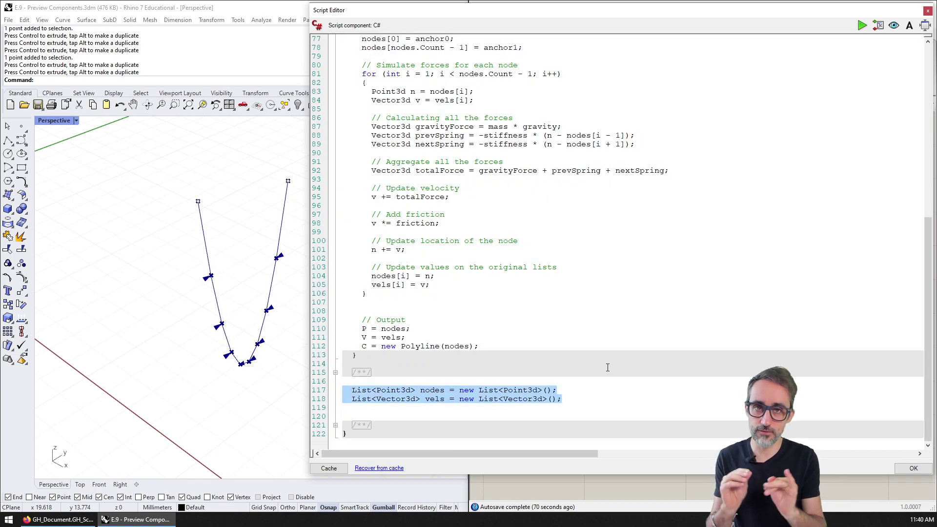
key(shift+Home)
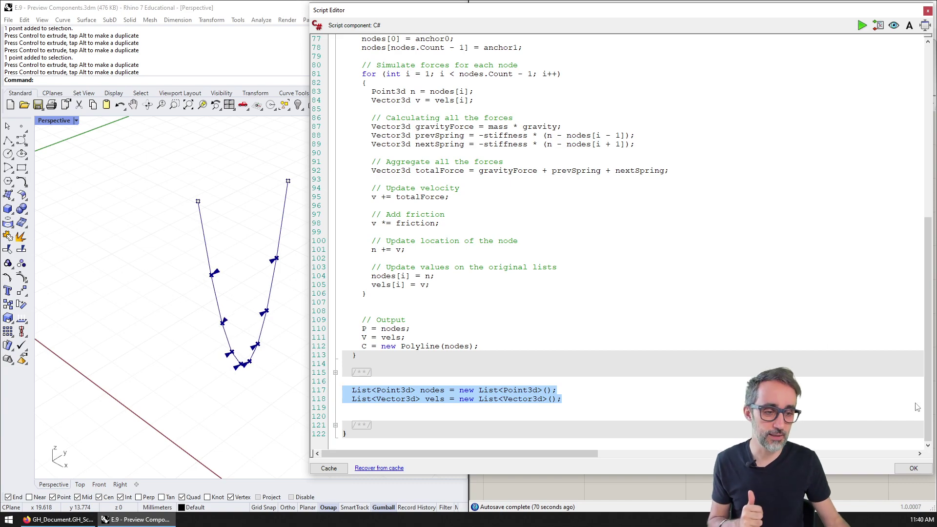
click(914, 468)
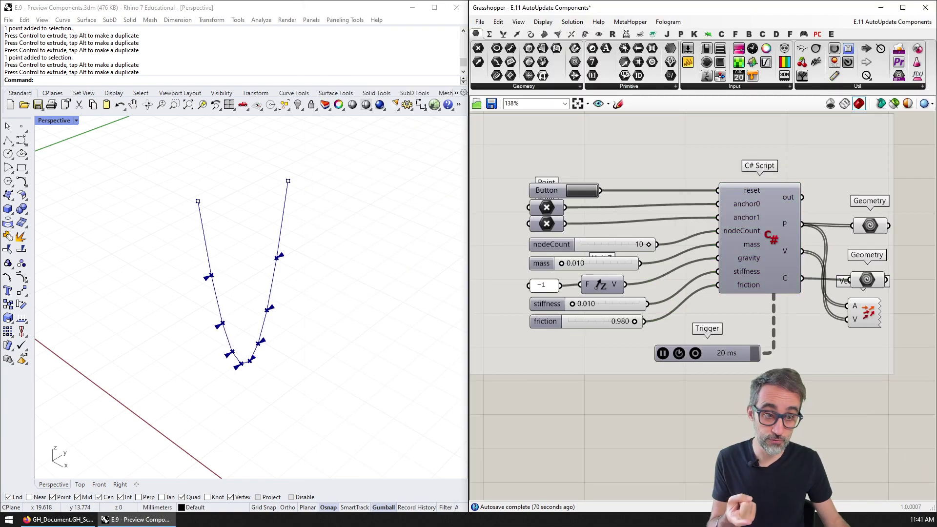
Select the Trigger timer component on the Grasshopper canvas.
click(728, 358)
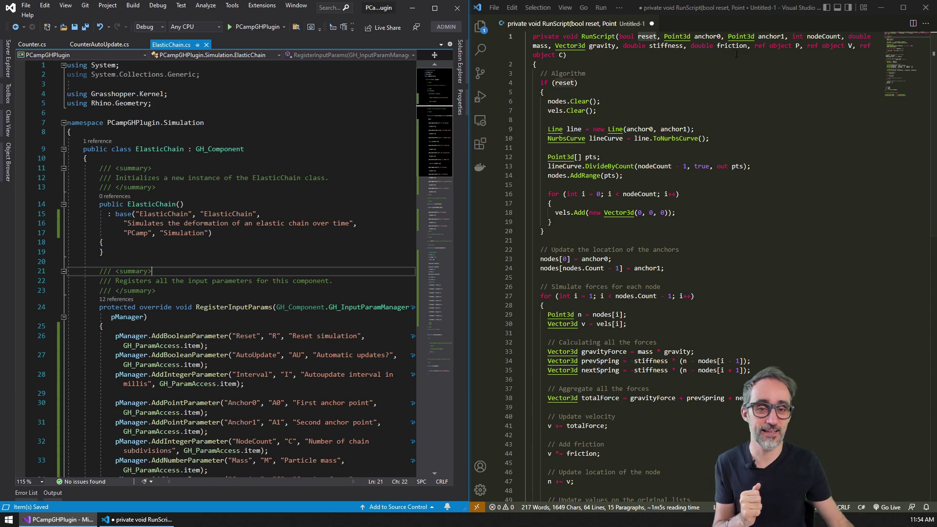
Highlight the reset condition in the VS Code script copy.
click(699, 138)
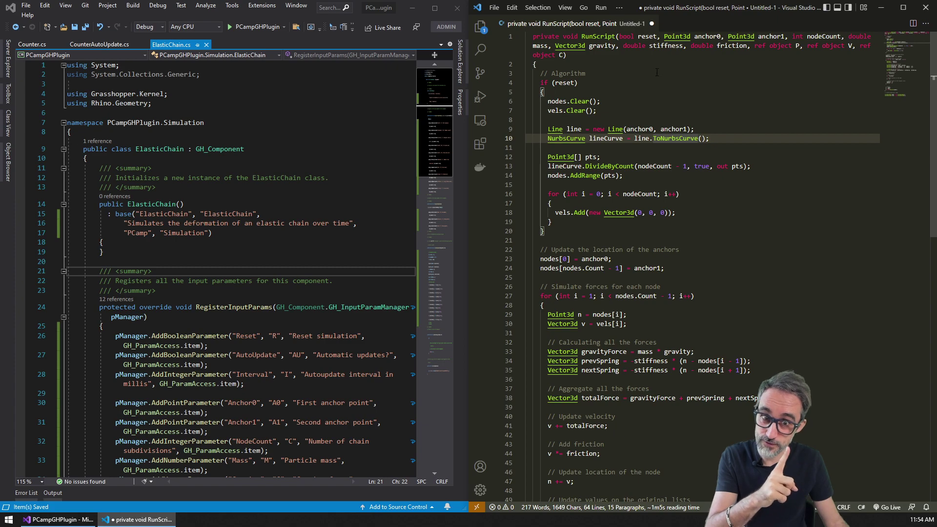
click(657, 101)
click(265, 124)
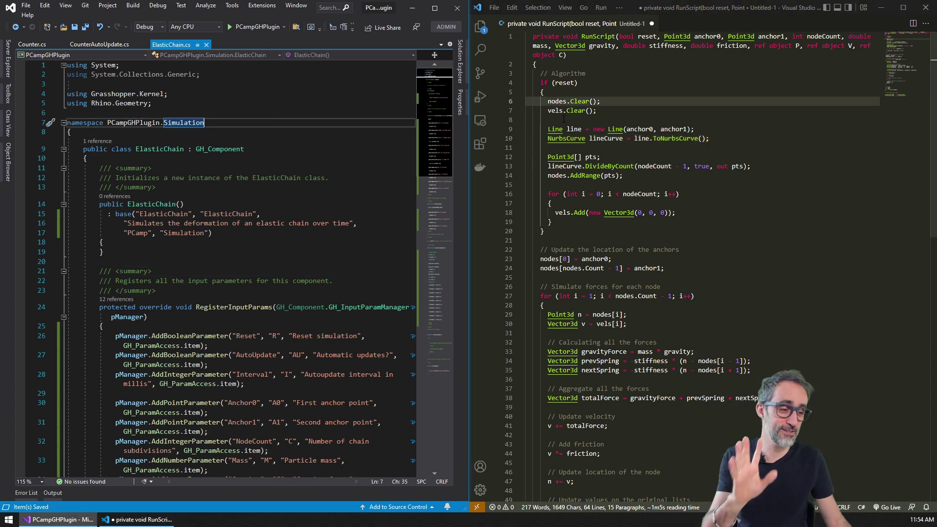
drag(552, 82, 653, 88)
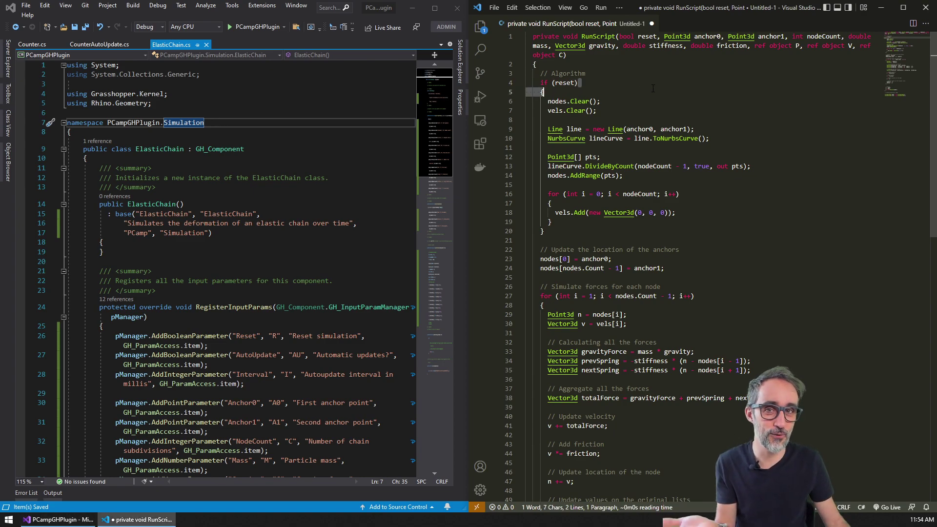
click(651, 84)
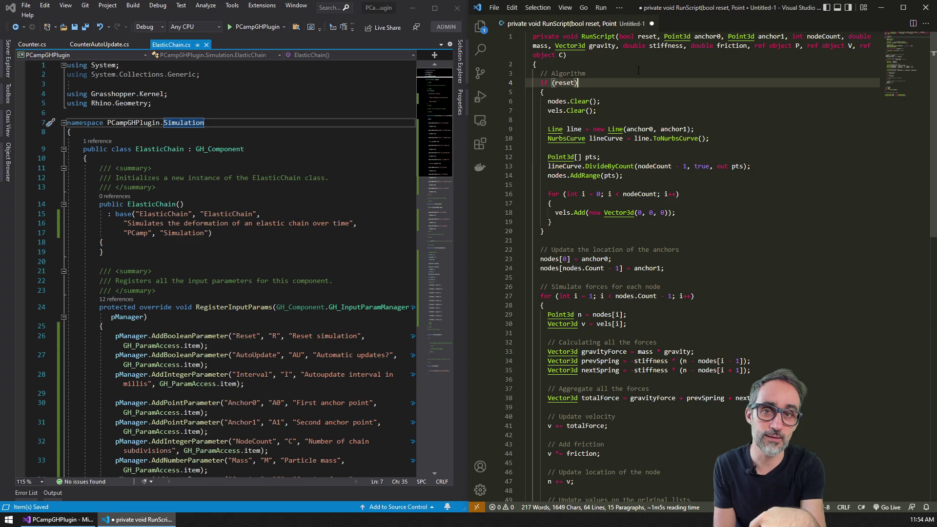
Select the script's algorithm (lines 3–44) and show Visual Studio's Solution Explorer.
drag(639, 69, 697, 484)
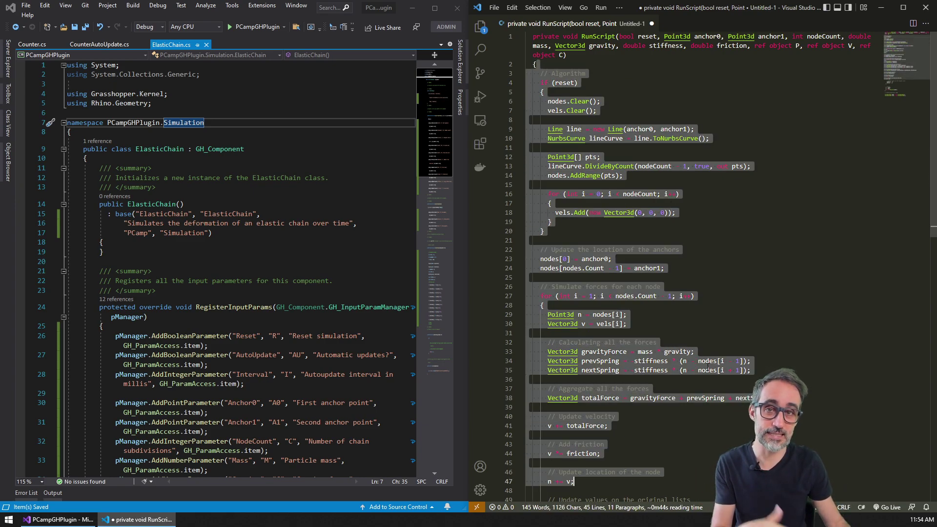
click(700, 214)
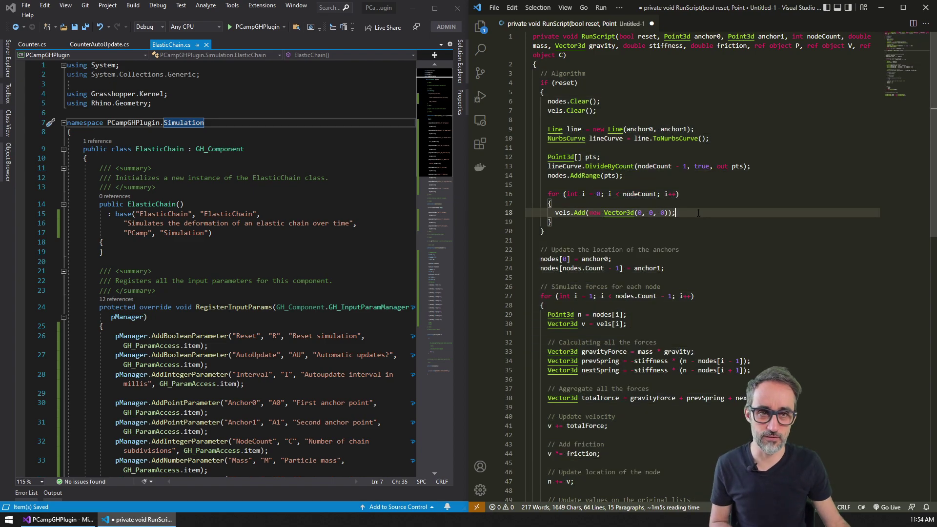
drag(541, 73, 705, 459)
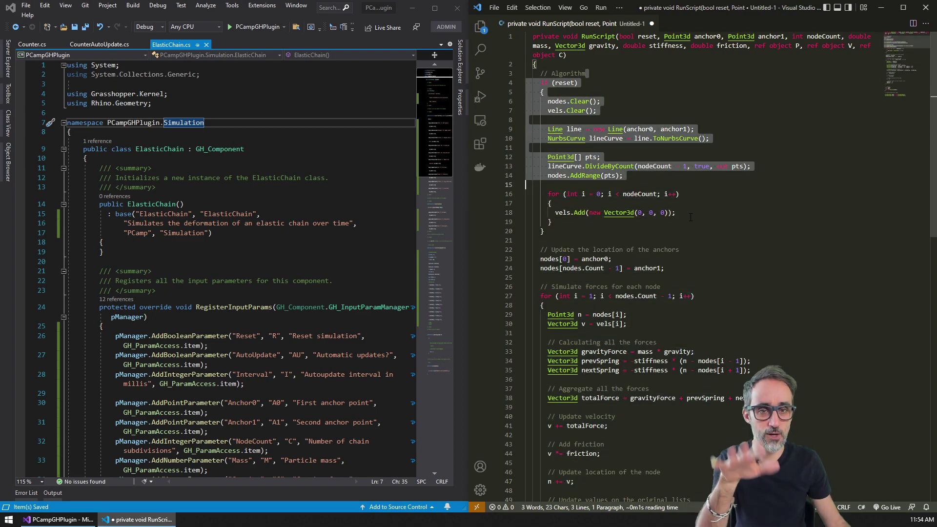
click(704, 460)
click(220, 168)
click(460, 59)
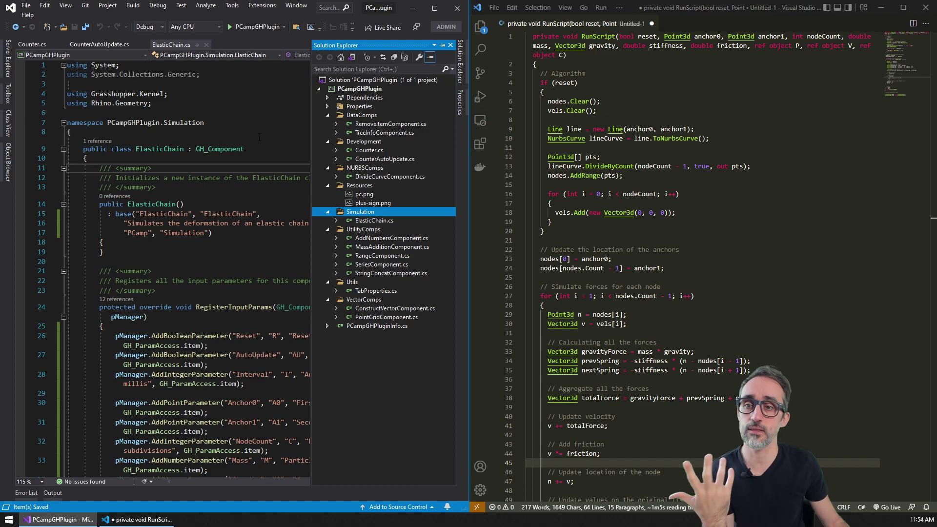
Dismiss Solution Explorer and highlight the ElasticChain constructor's Simulation category.
click(279, 132)
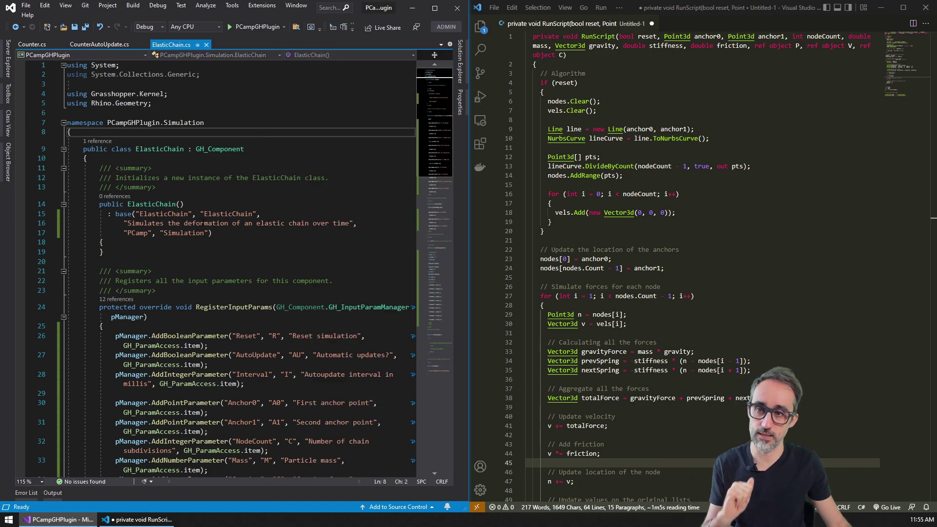
drag(104, 243, 99, 204)
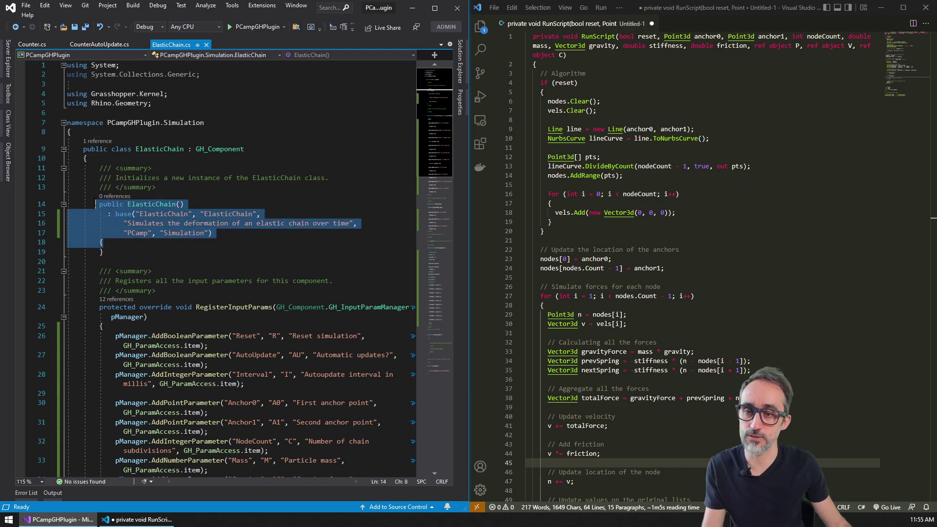
click(209, 234)
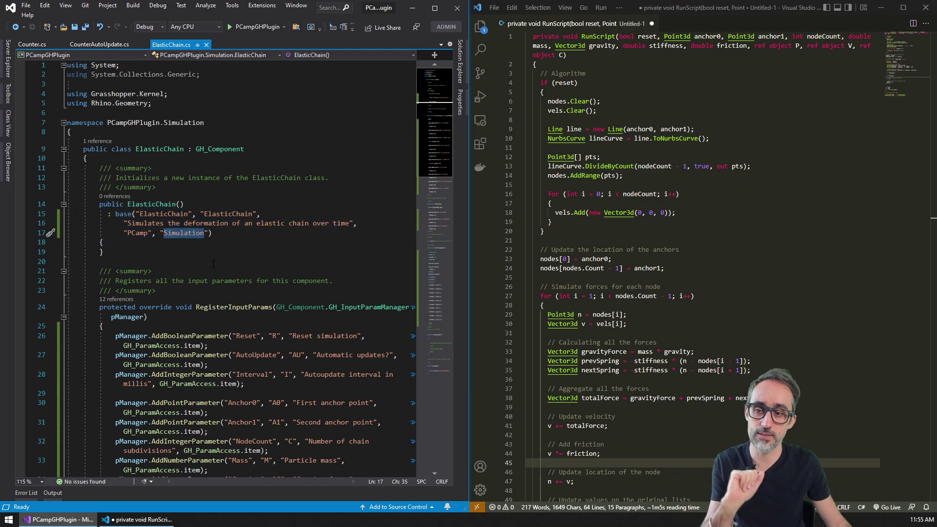
scroll(214, 262, down, 1)
scroll(215, 262, down, 3)
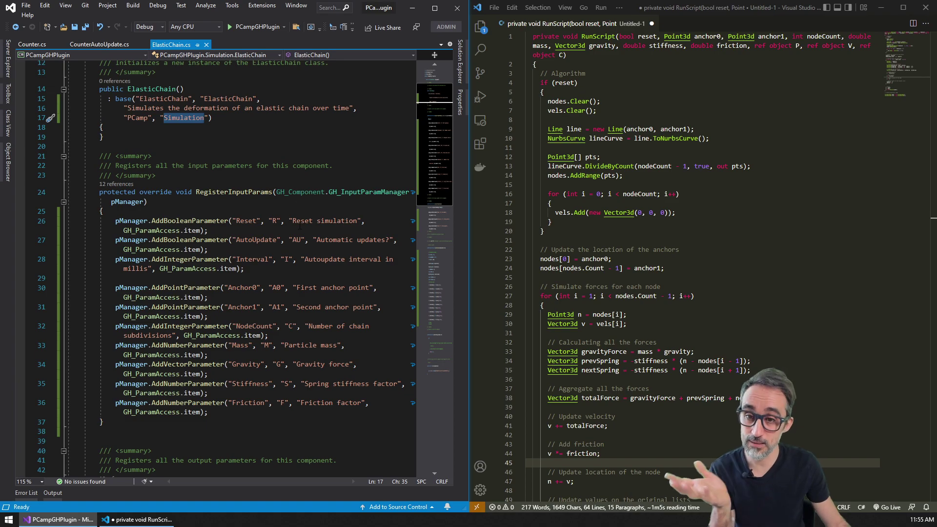
drag(99, 192, 104, 422)
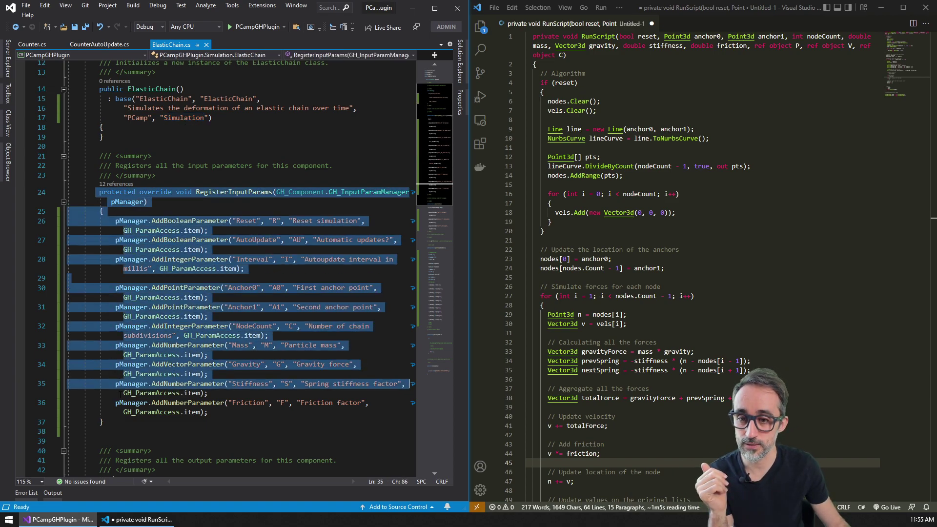
drag(567, 54, 523, 38)
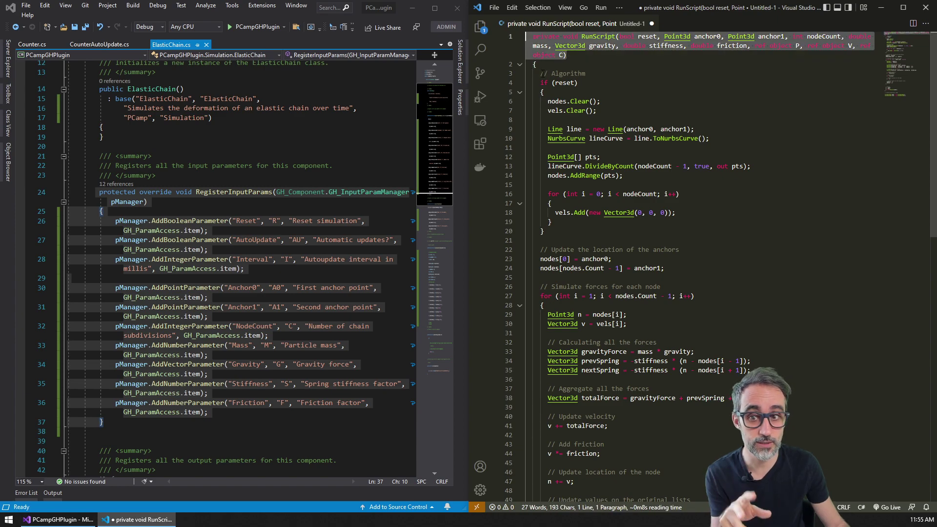
click(249, 240)
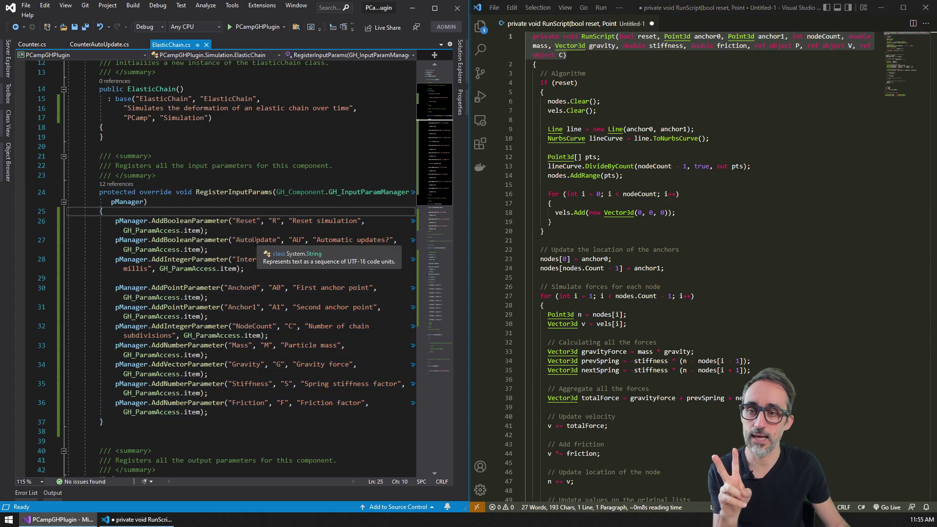
drag(249, 239, 115, 239)
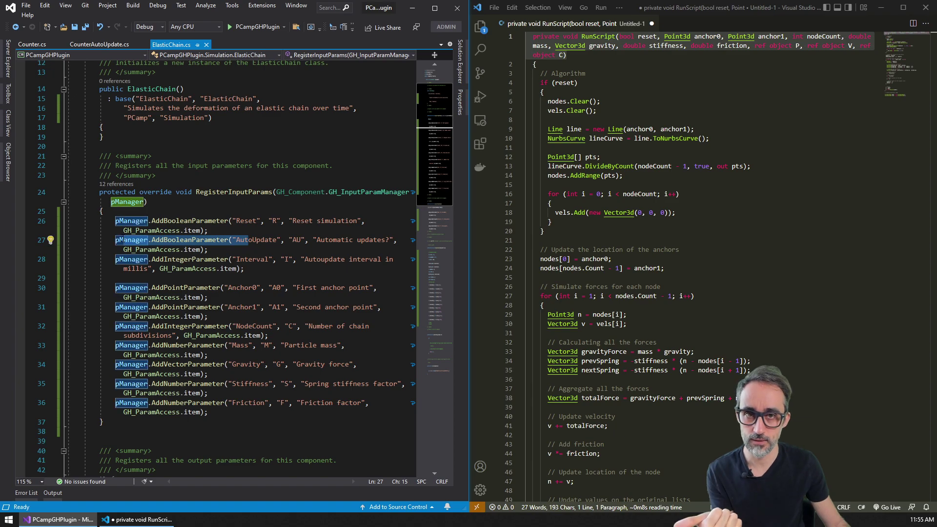
click(183, 249)
double_click(190, 260)
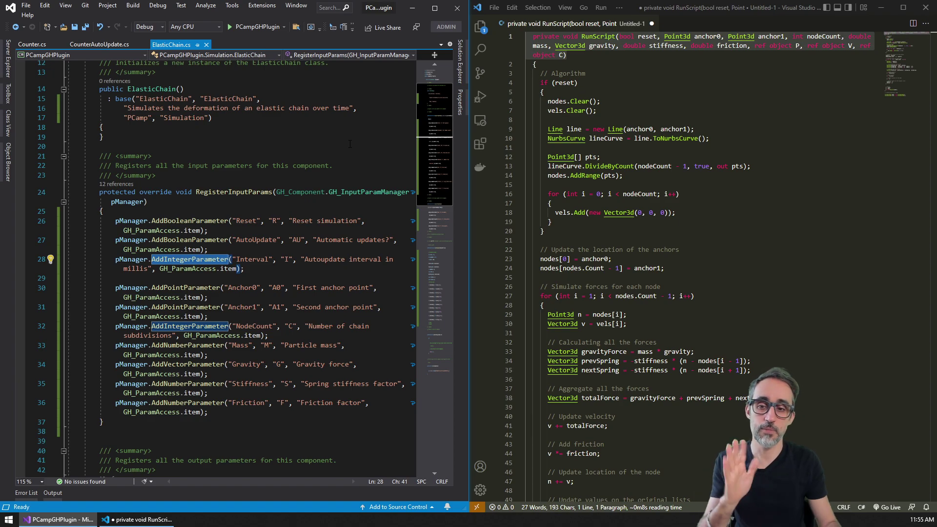
double_click(654, 36)
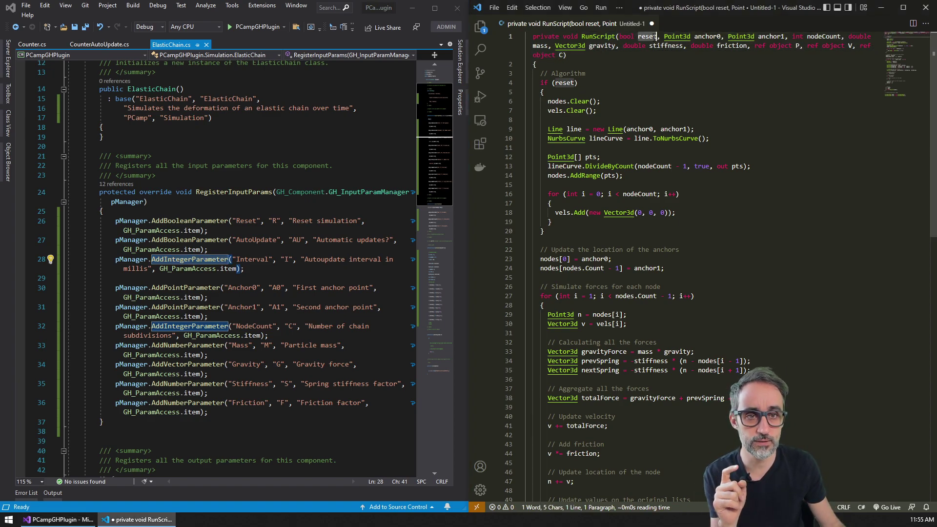
key(Up)
key(Up)
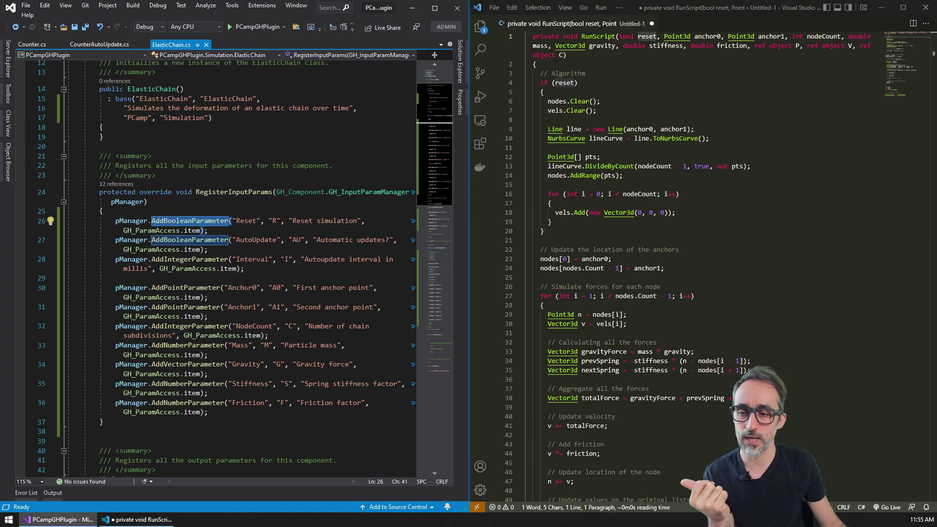
key(Down)
key(Down)
key(Down)
key(Down)
key(Down)
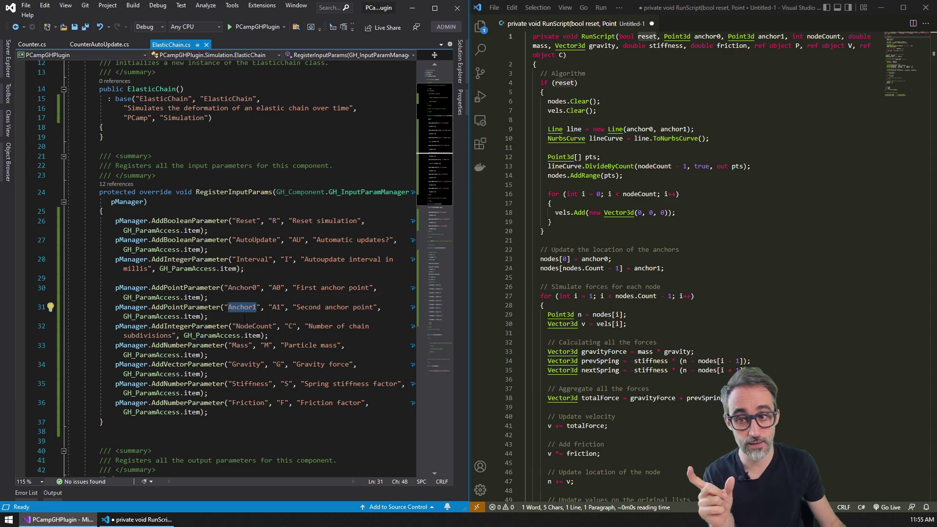
key(Down)
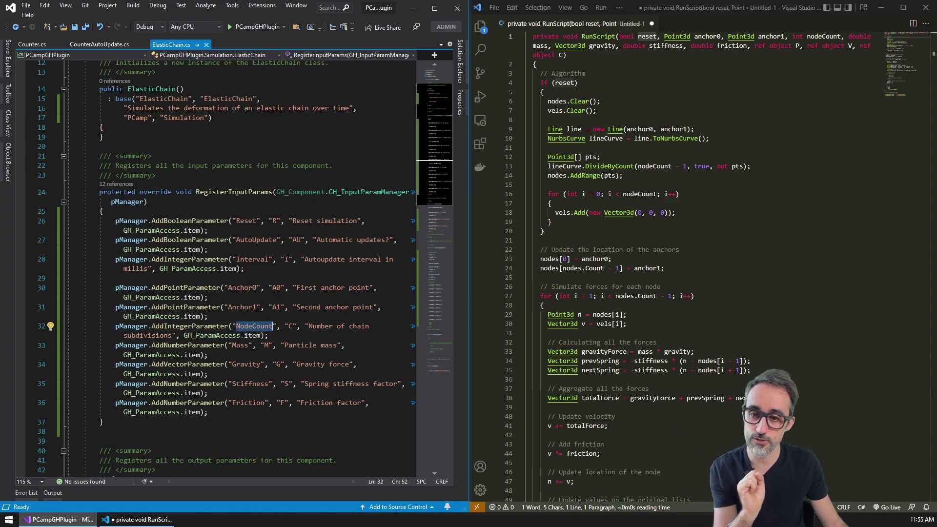
key(Down)
key(Down)
key(Down)
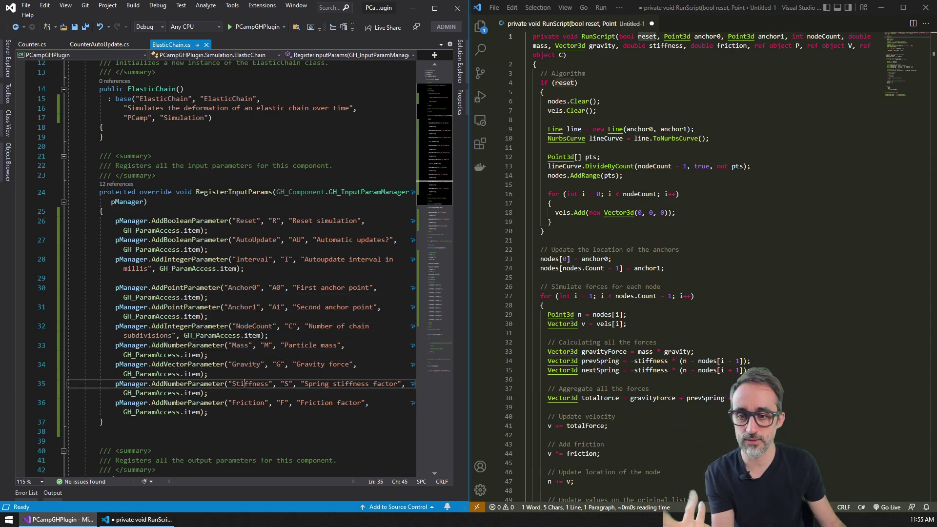
drag(208, 412, 131, 354)
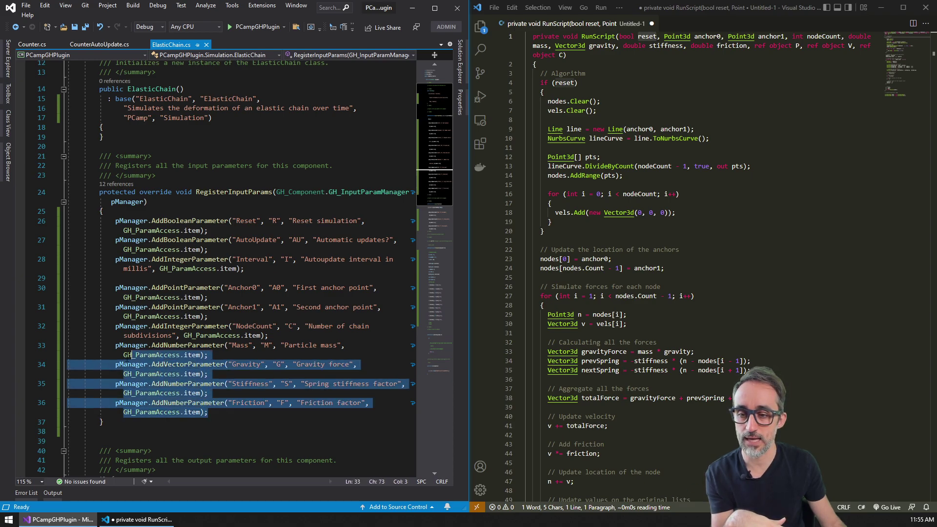
key(shift+Home)
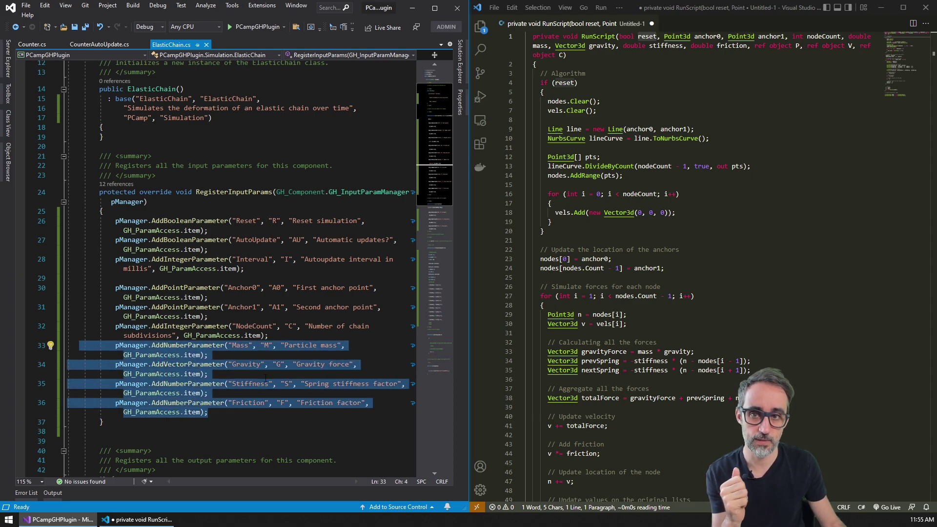
scroll(265, 378, down, 8)
click(231, 261)
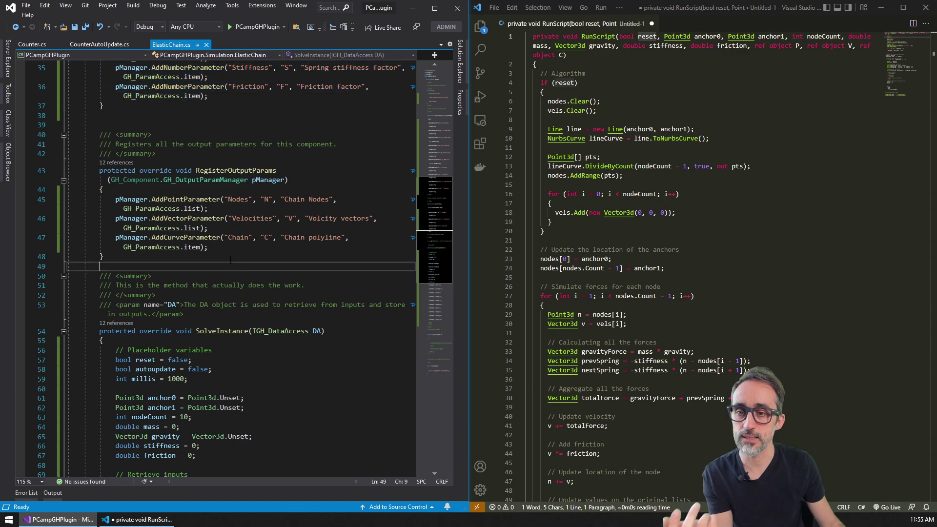
drag(210, 248, 73, 191)
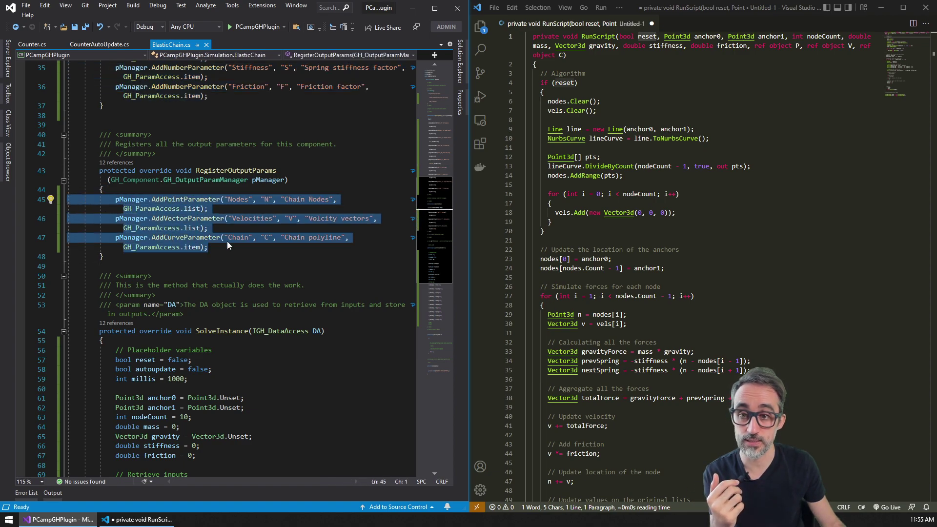
double_click(237, 199)
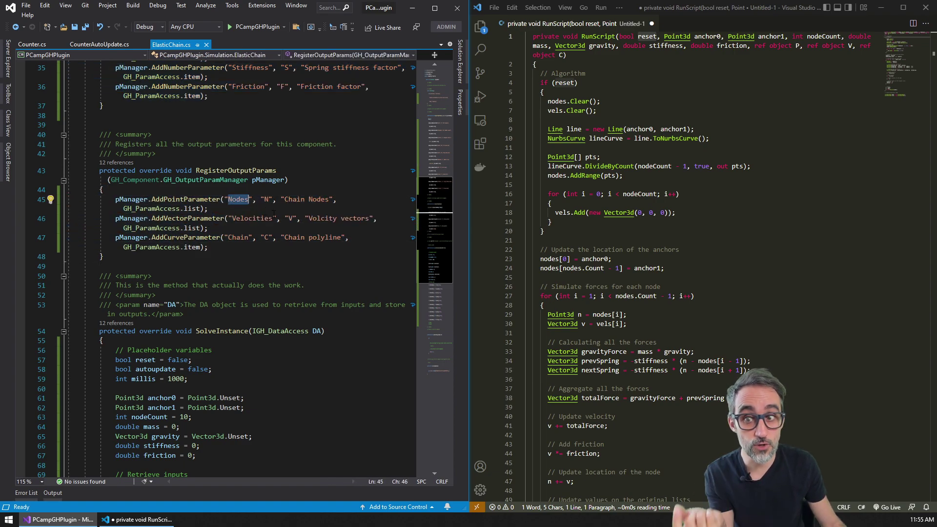
mouse_move(185, 199)
double_click(193, 209)
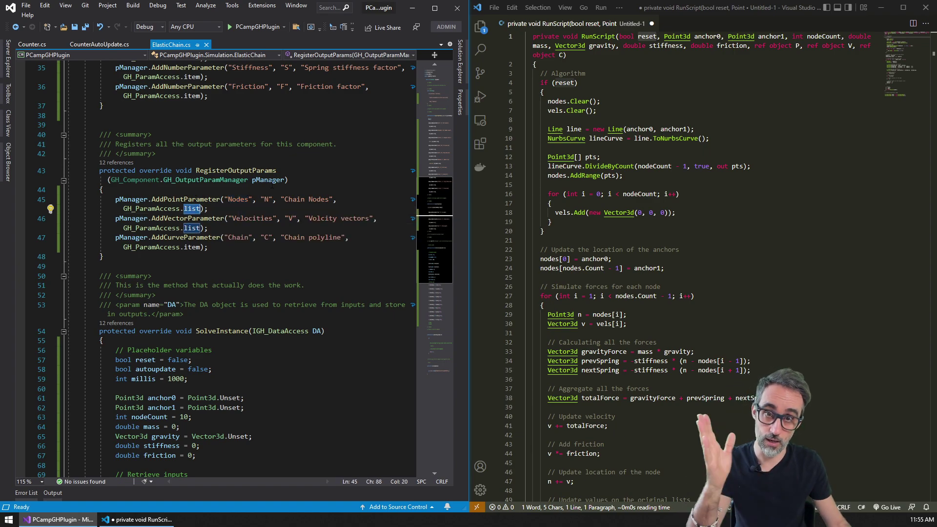
double_click(252, 219)
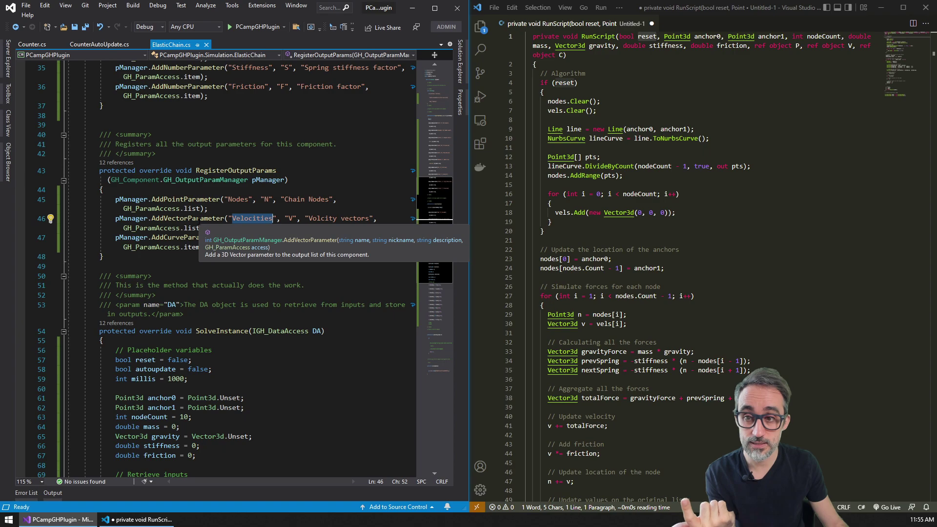
double_click(188, 219)
double_click(239, 238)
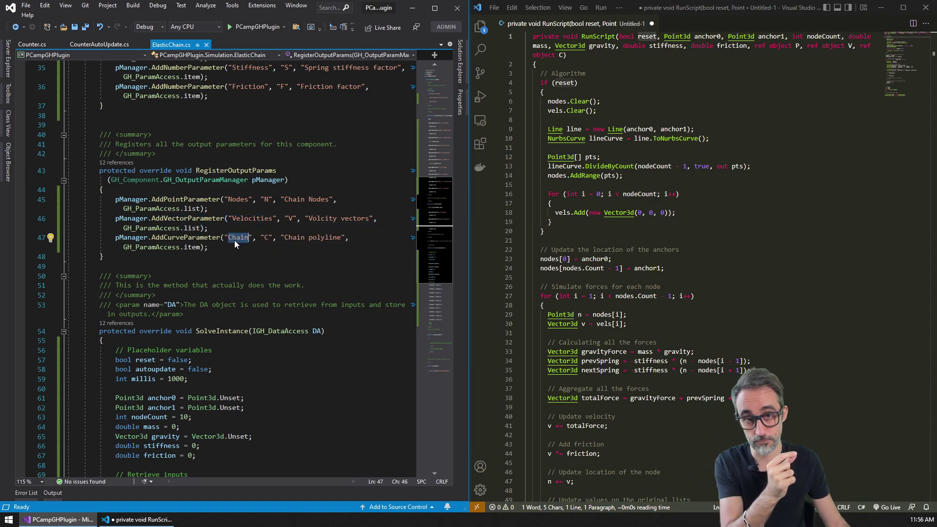
mouse_move(238, 237)
double_click(186, 238)
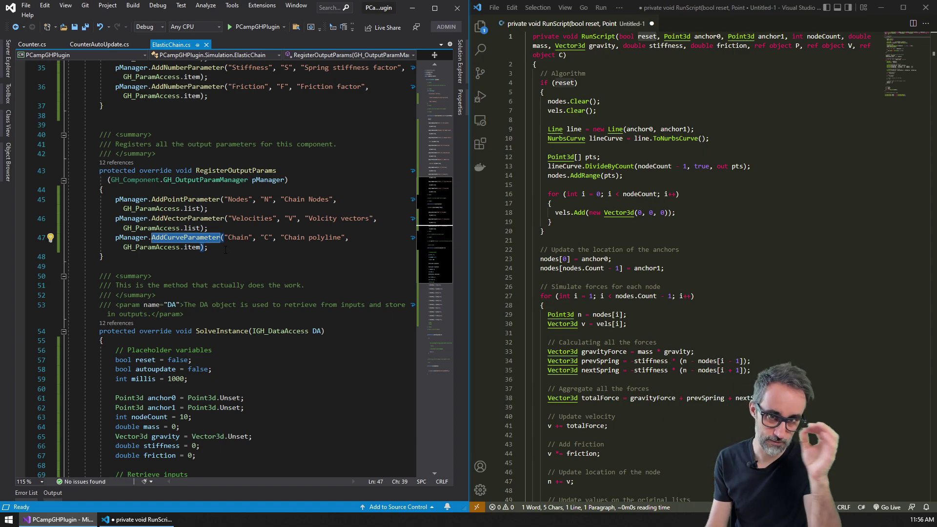
scroll(226, 249, down, 3)
scroll(234, 214, down, 2)
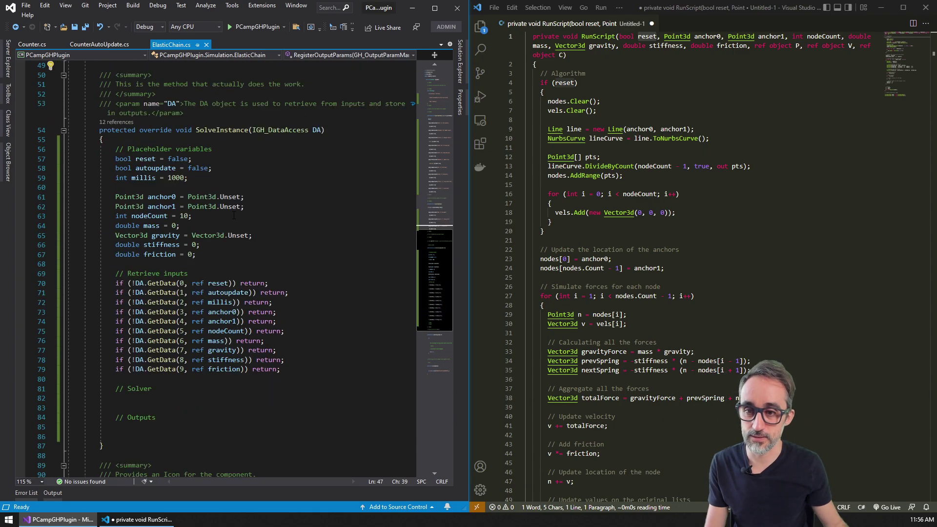
Select SolveInstance's placeholder variables and the input retrieval lines 69–79.
double_click(222, 130)
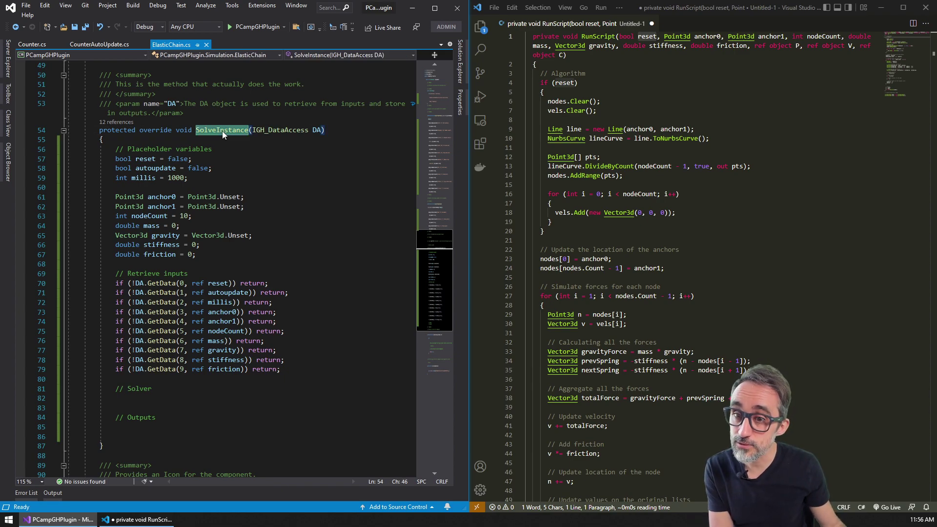
mouse_move(207, 257)
mouse_down()
mouse_move(69, 139)
mouse_move(69, 149)
mouse_up()
drag(280, 369, 81, 276)
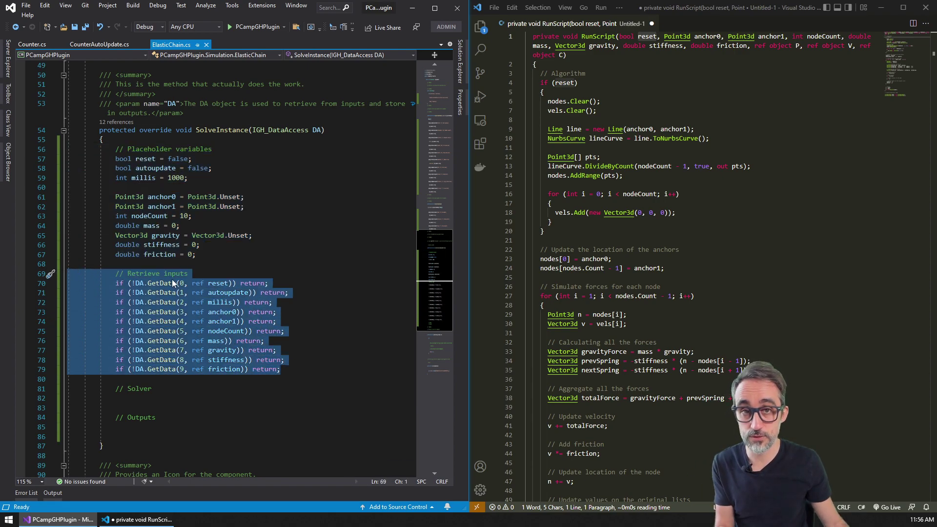
click(218, 261)
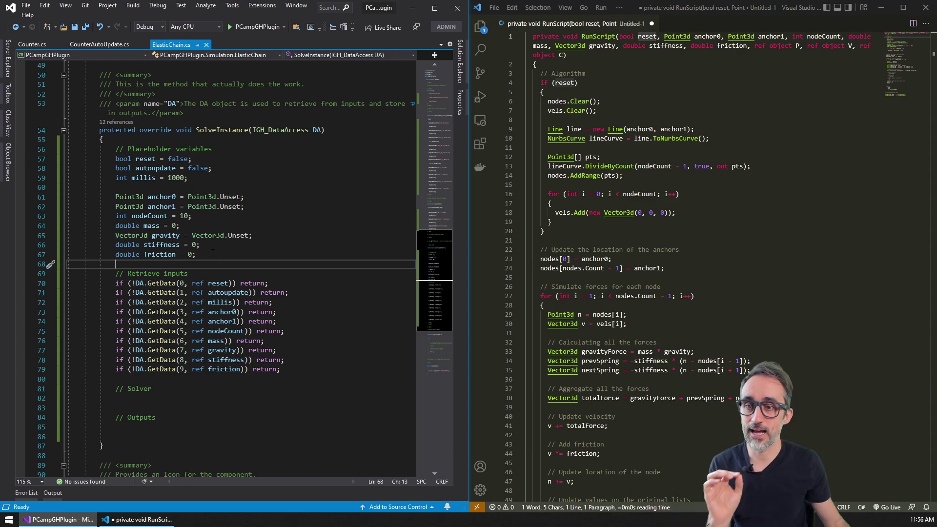
drag(214, 253, 68, 150)
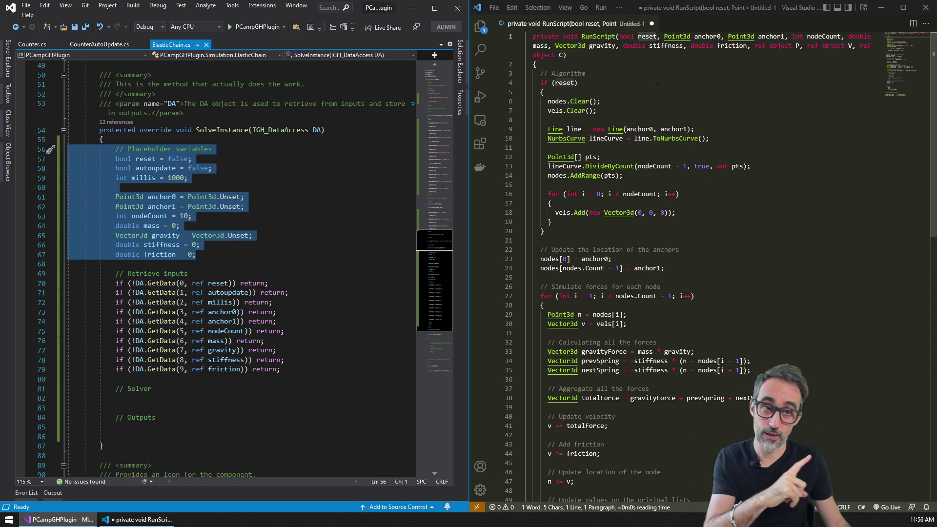
Compare against the script's reset block, anchor0 and millis, then start debugging in Rhino.
click(677, 56)
double_click(648, 36)
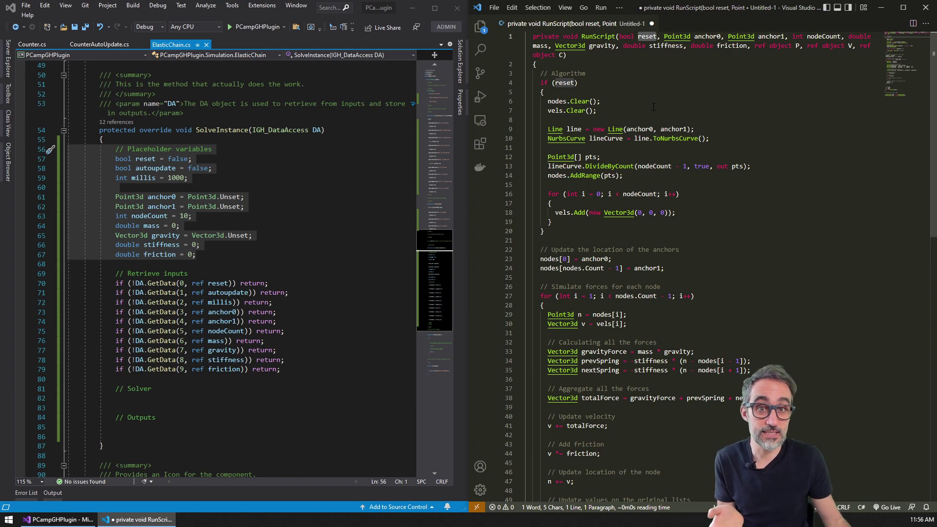
drag(560, 73, 654, 240)
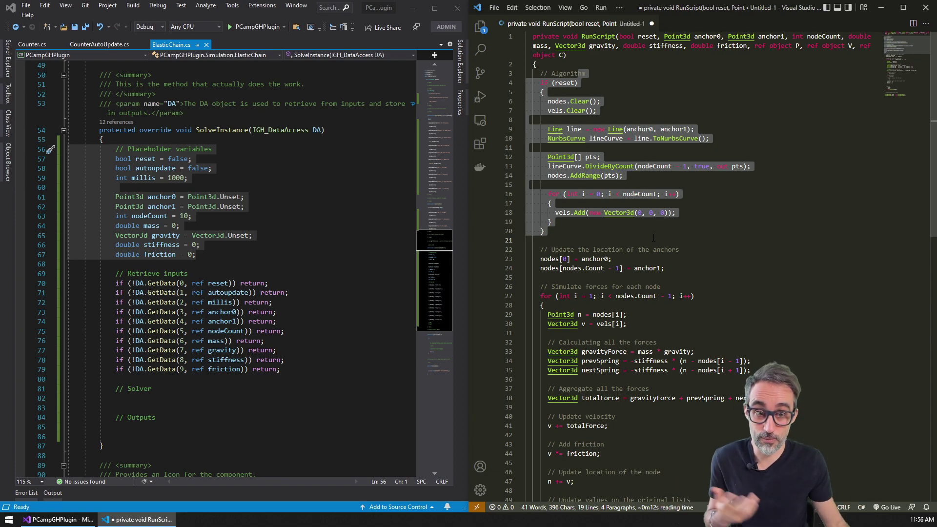
click(653, 236)
click(540, 74)
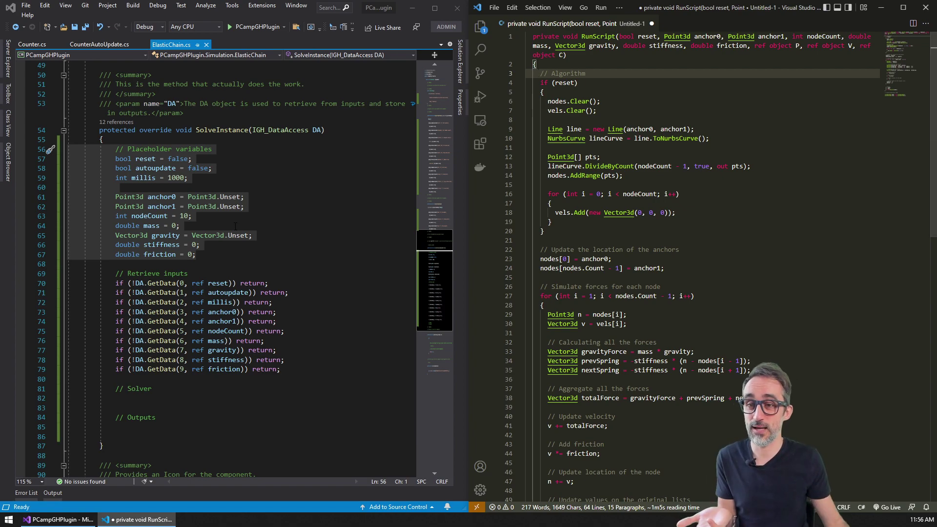
click(176, 197)
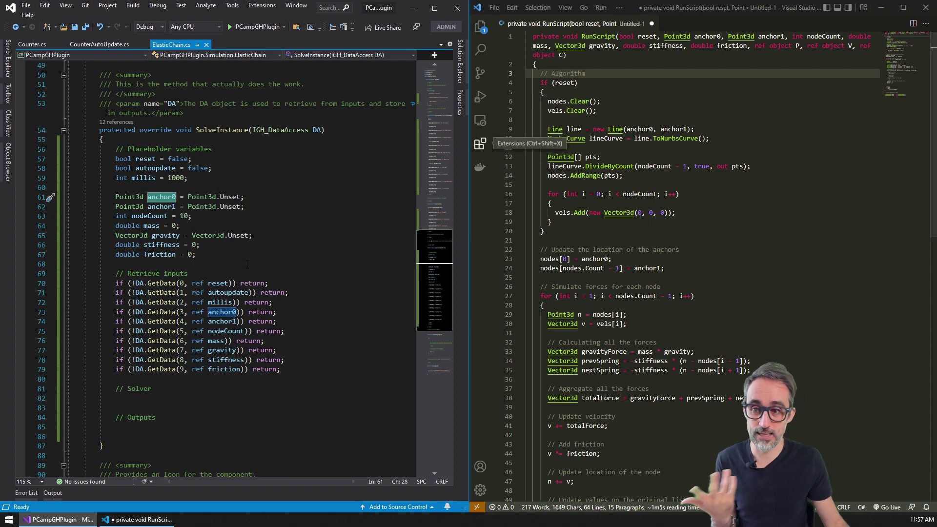
click(218, 302)
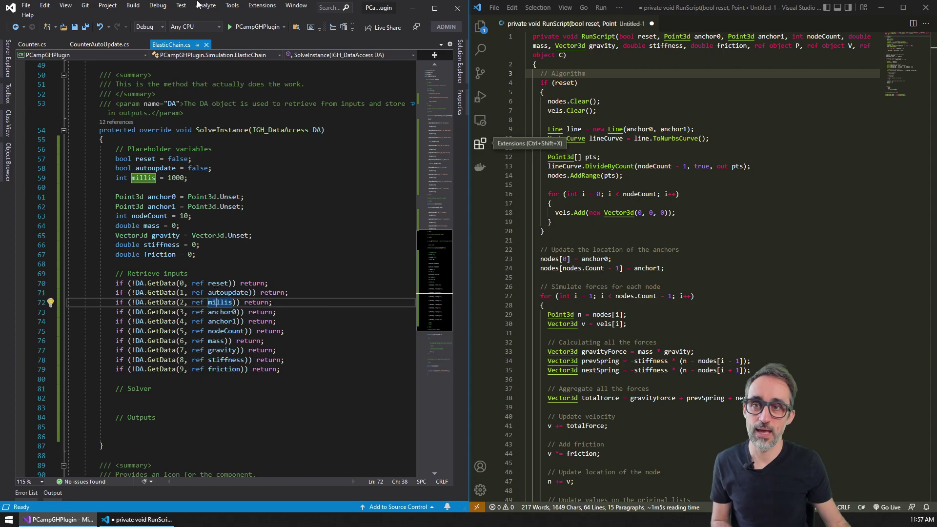
click(256, 25)
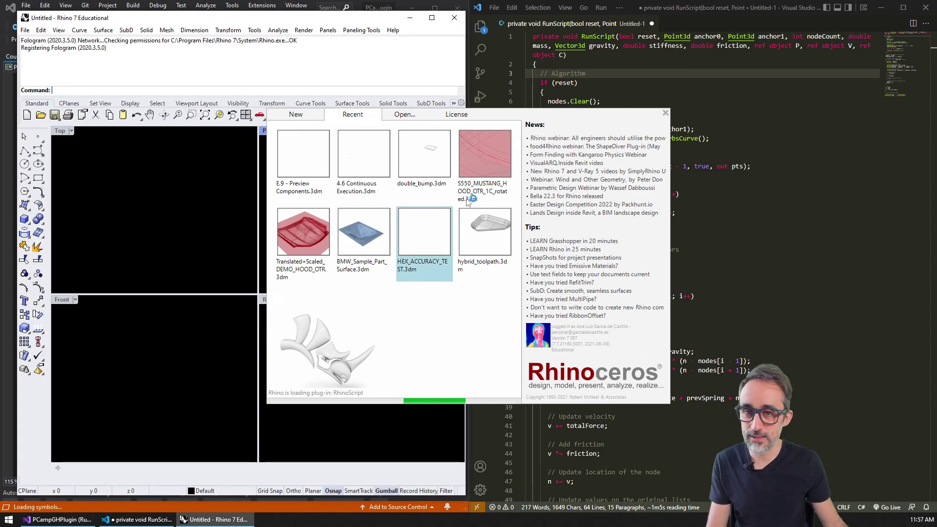
Dismiss the Rhino splash and place ElasticChain from the PC tab's Sim panel.
click(665, 114)
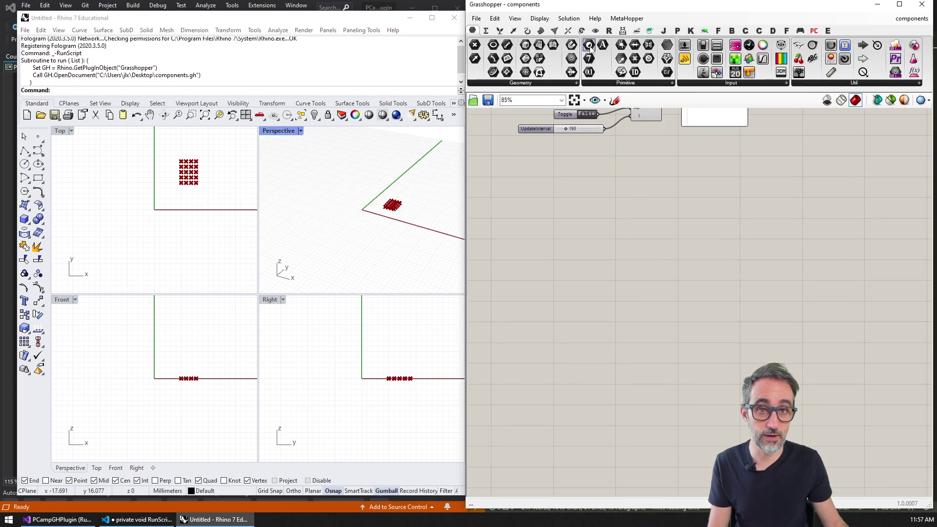
click(814, 31)
click(525, 59)
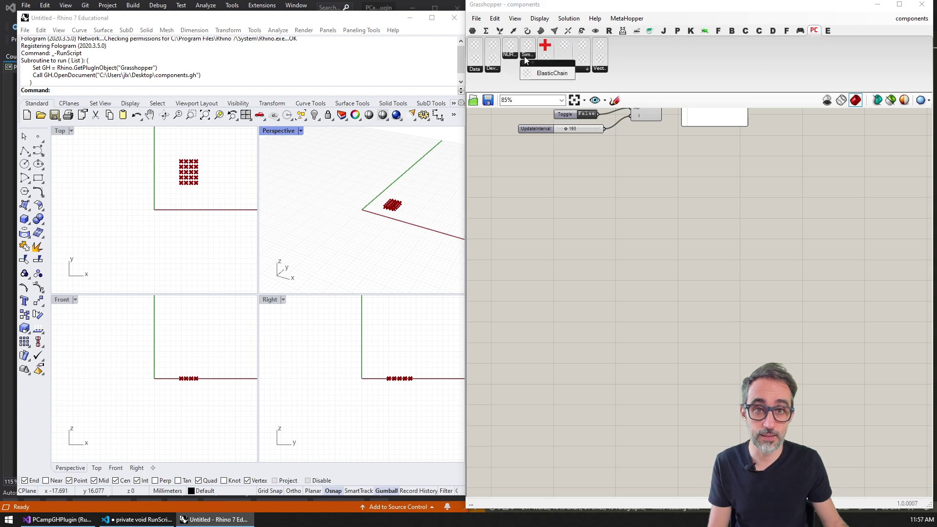
drag(551, 76, 612, 266)
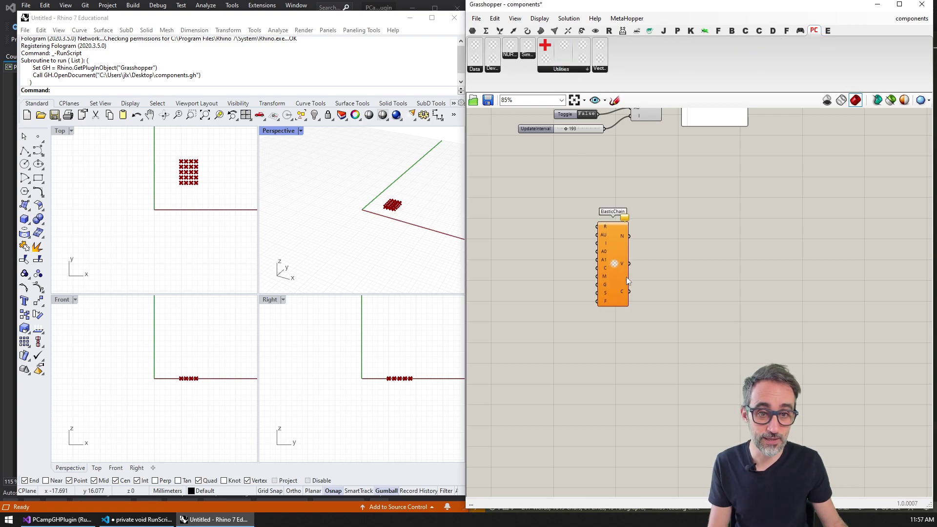
scroll(606, 252, up, 4)
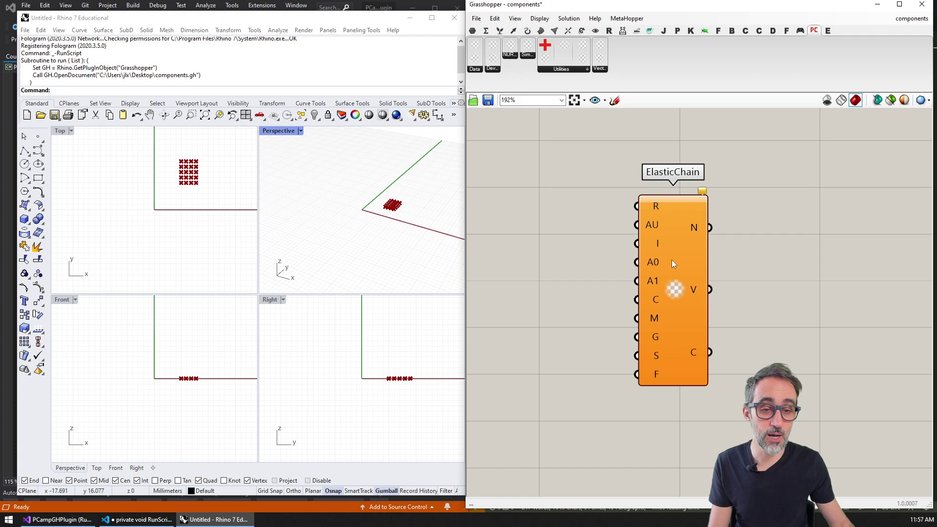
Turn on Display > Draw Full Names to show ElasticChain's full parameter names.
click(569, 18)
click(567, 56)
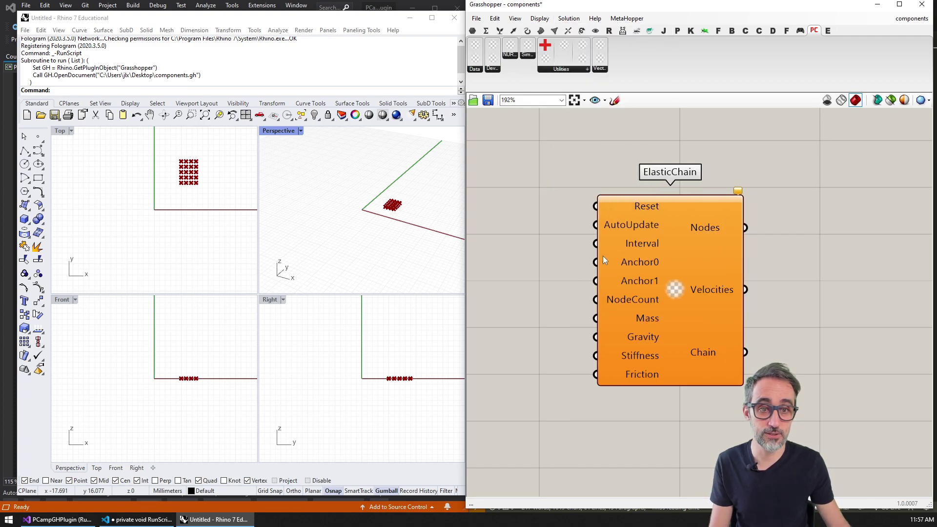
scroll(613, 249, down, 3)
click(612, 249)
scroll(685, 267, up, 2)
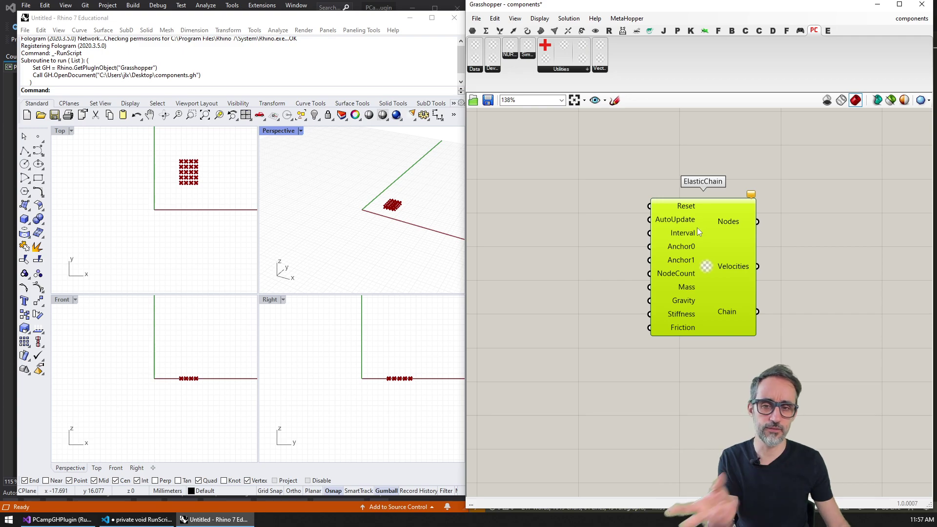
right_drag(654, 226, 662, 226)
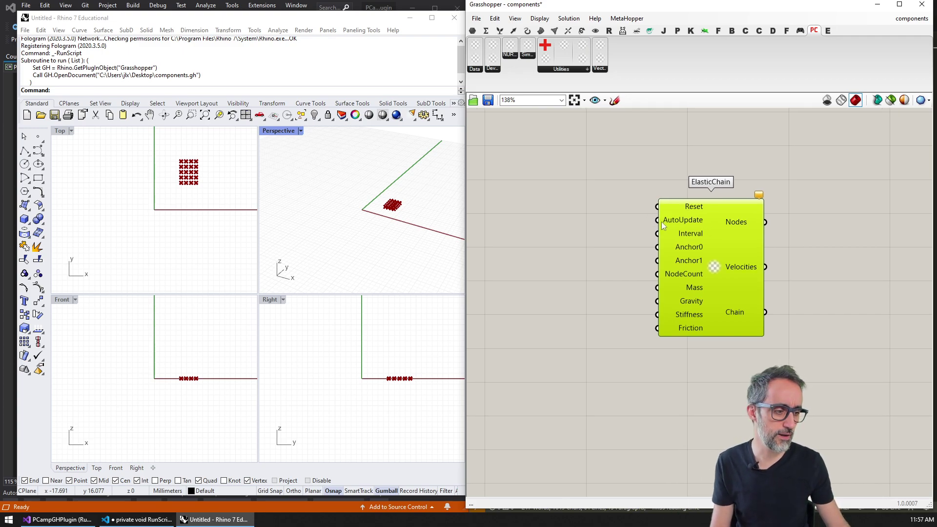
click(615, 256)
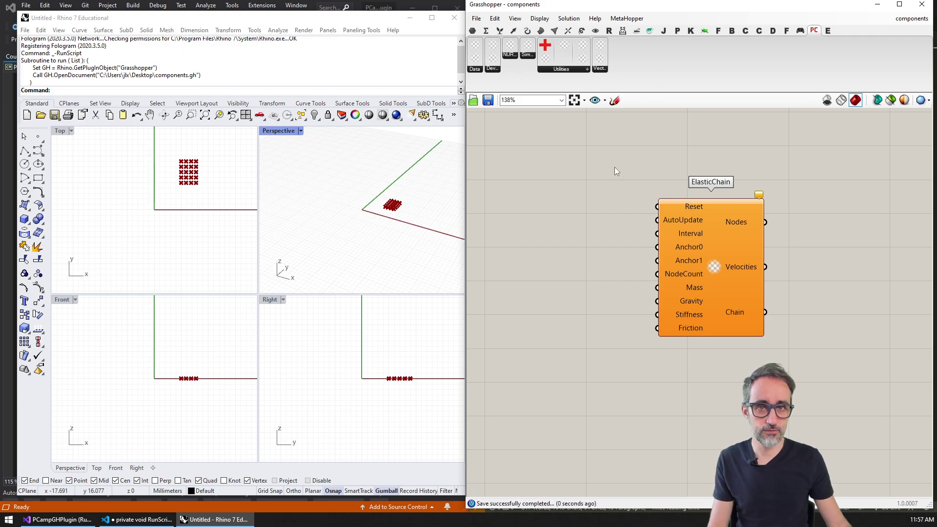
Close Rhino and select the script's chain algorithm code in VS Code.
click(924, 5)
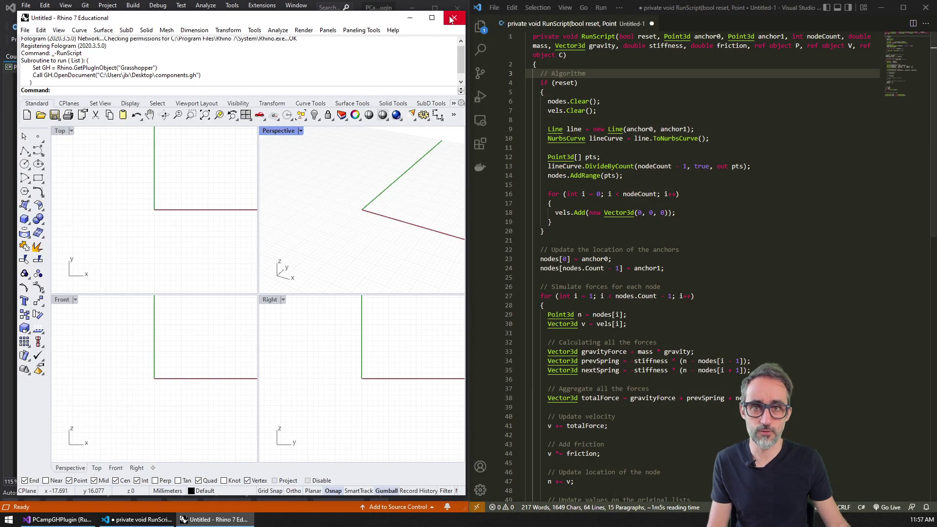
key(alt+Tab)
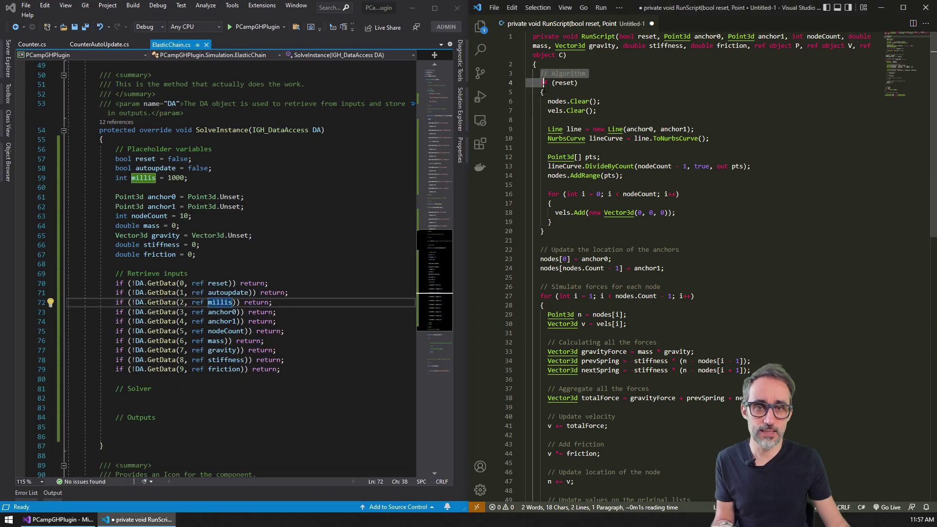
mouse_move(542, 74)
mouse_down()
mouse_move(548, 243)
mouse_move(582, 441)
mouse_move(631, 432)
mouse_move(574, 380)
mouse_up()
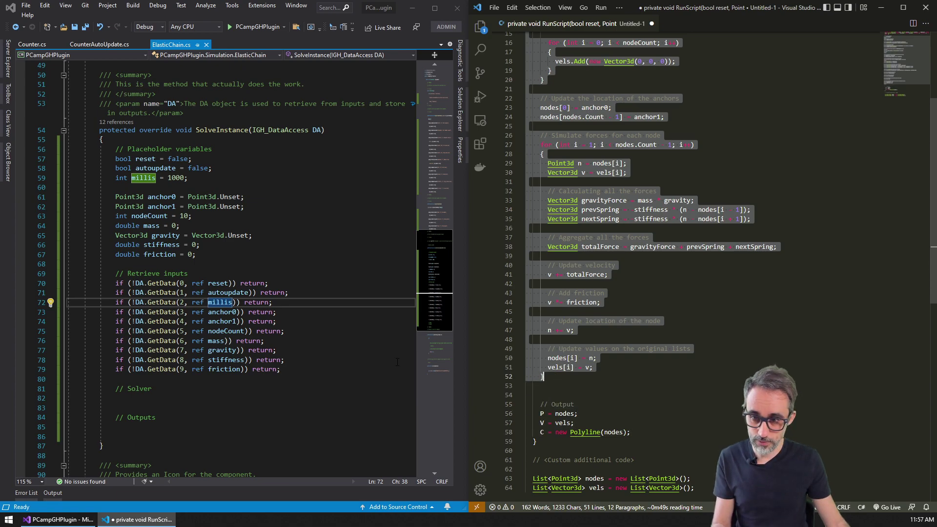
click(220, 399)
scroll(660, 256, down, 3)
Select the script's Output block beside the component's empty Solver section.
click(585, 326)
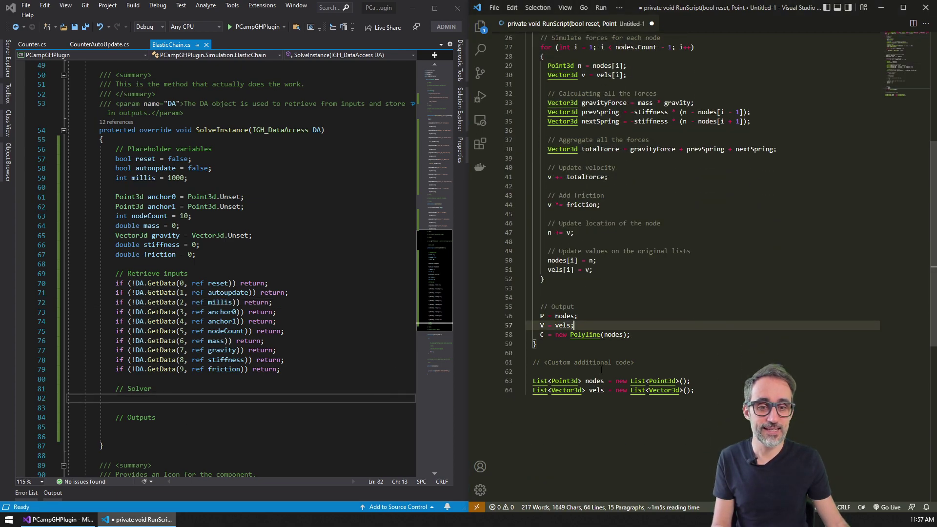
scroll(600, 371, down, 3)
ctrl+scroll(634, 299, up, 2)
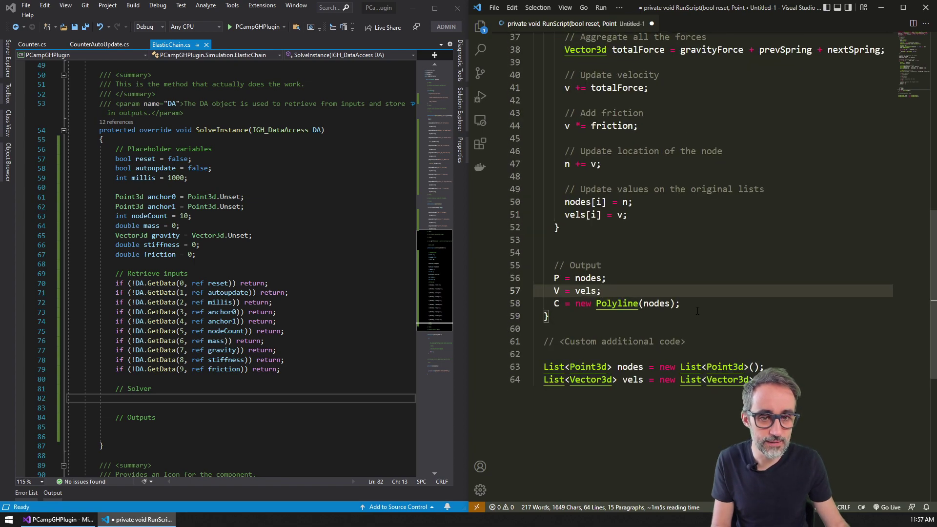
drag(697, 310, 533, 266)
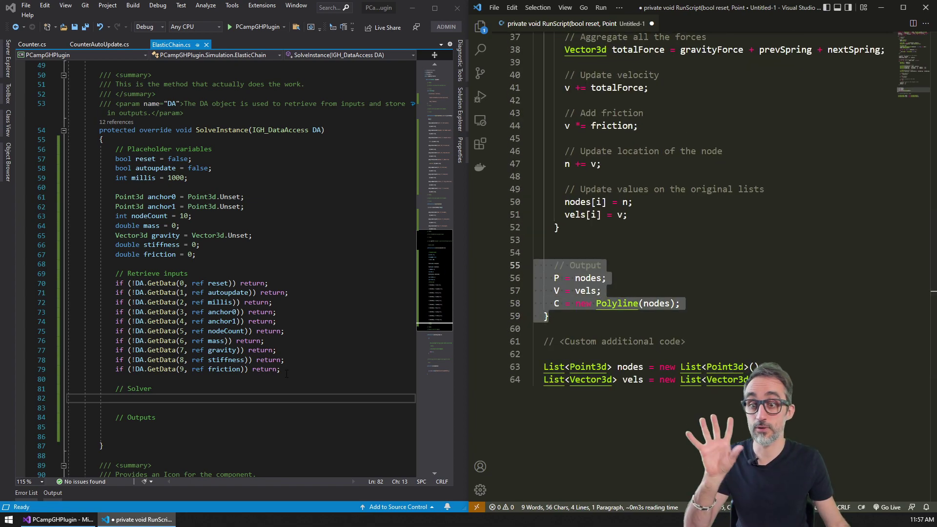
click(265, 399)
ctrl+scroll(264, 400, up, 1)
scroll(267, 389, down, 1)
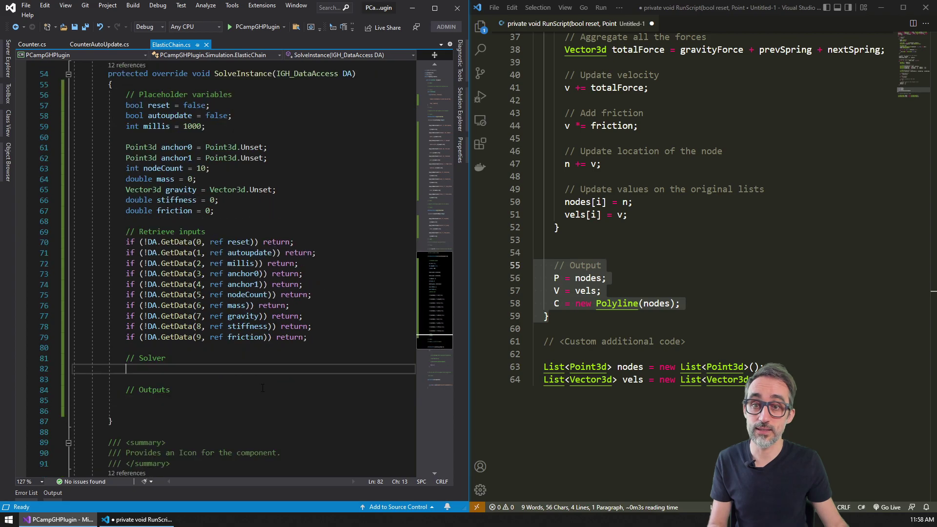
scroll(268, 378, down, 1)
scroll(271, 368, down, 1)
key(ctrl+v)
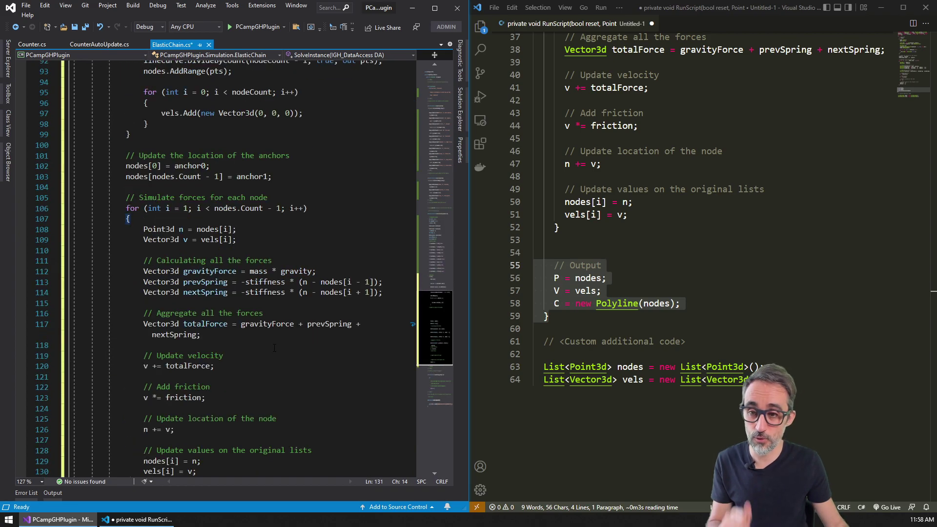
scroll(271, 350, up, 2)
scroll(271, 351, up, 5)
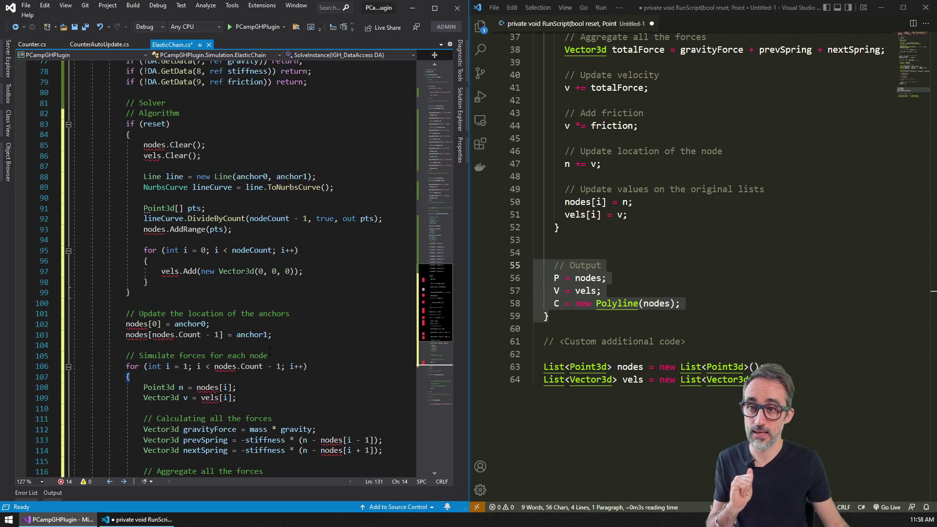
scroll(271, 352, up, 2)
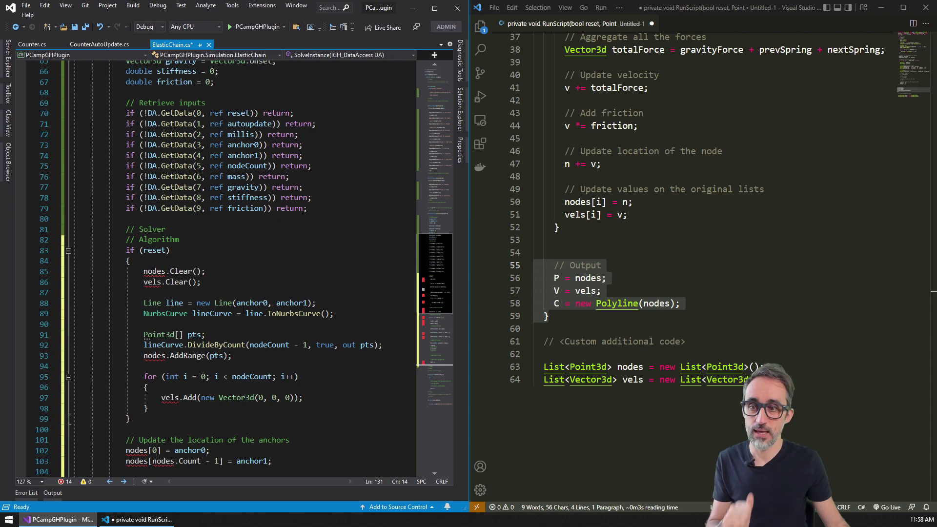
scroll(599, 272, up, 5)
scroll(600, 272, up, 4)
scroll(601, 272, up, 3)
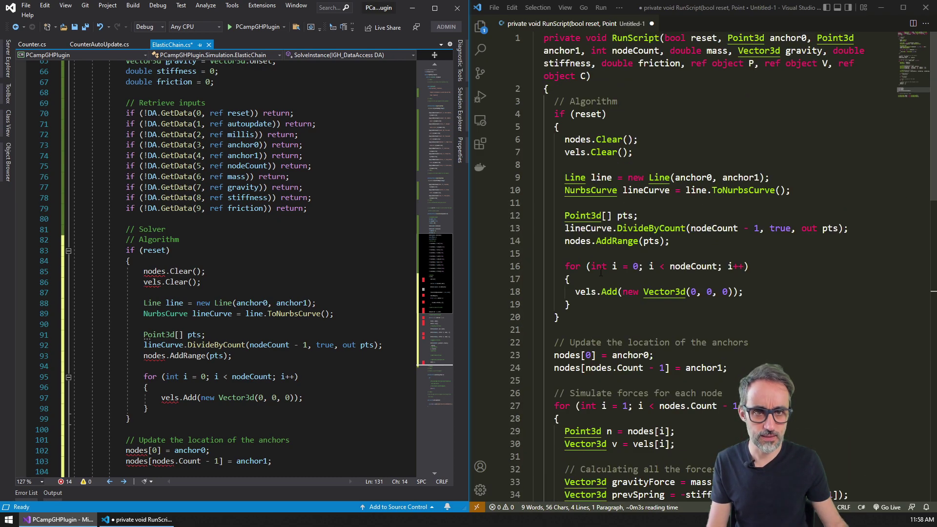
ctrl+scroll(600, 271, down, 1)
ctrl+scroll(600, 272, down, 1)
scroll(290, 291, down, 1)
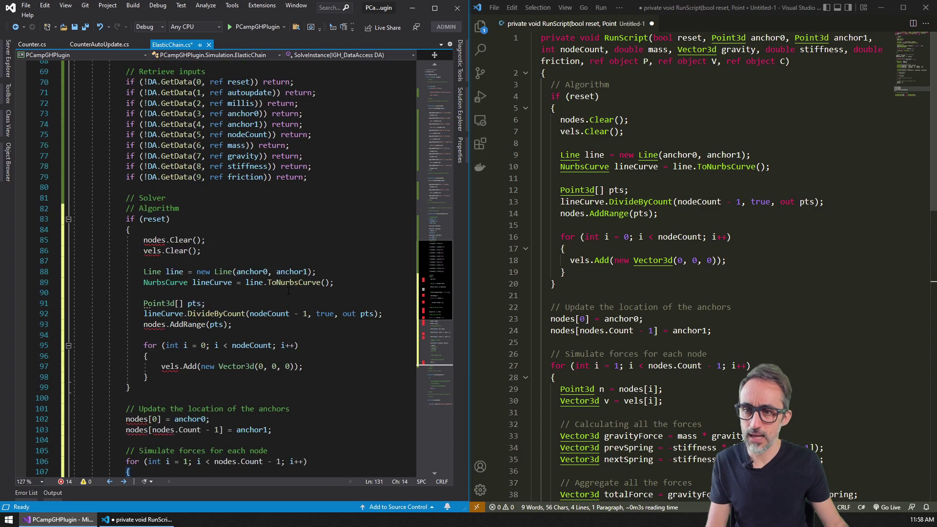
click(166, 241)
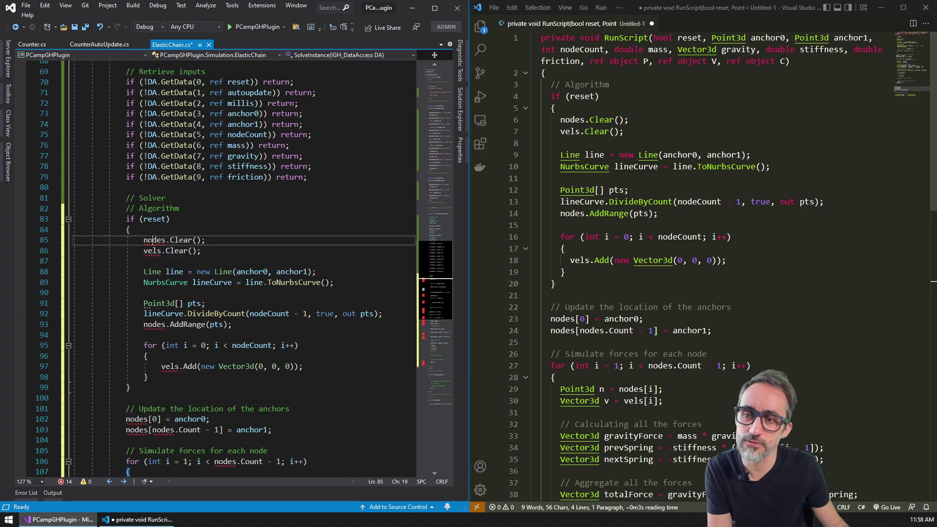
click(161, 250)
scroll(162, 251, down, 4)
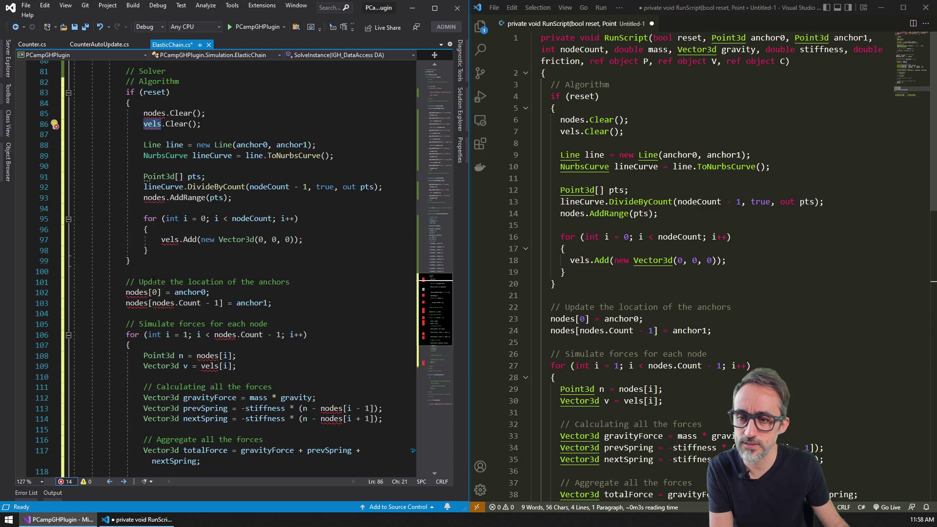
scroll(161, 251, down, 2)
click(175, 240)
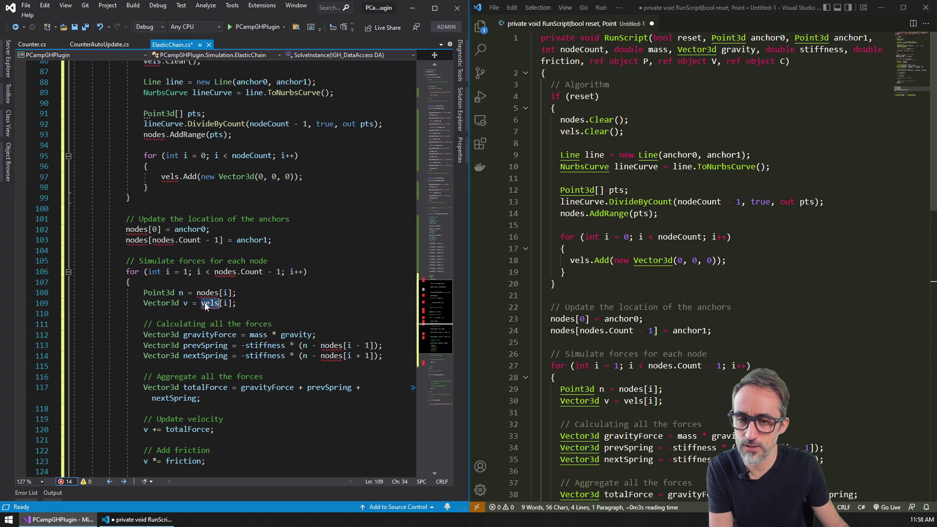
scroll(207, 307, down, 4)
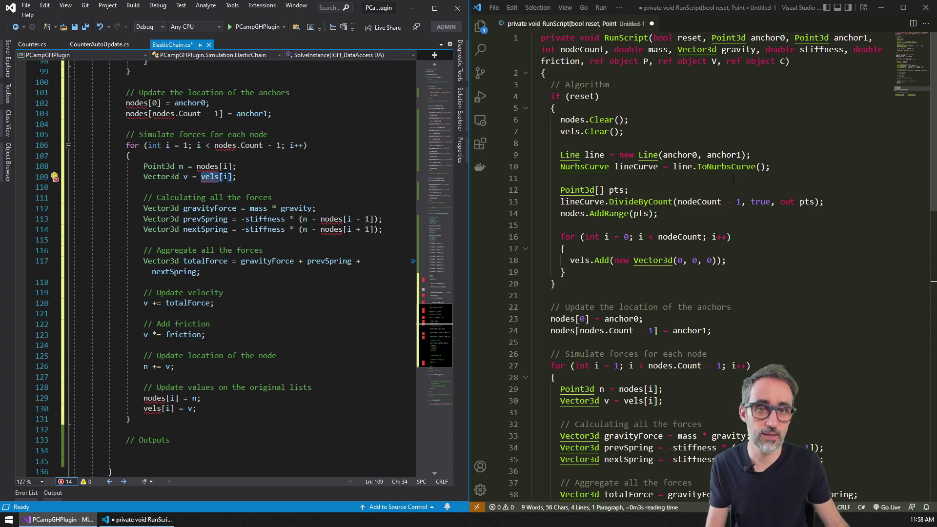
click(648, 201)
ctrl+scroll(653, 196, down, 2)
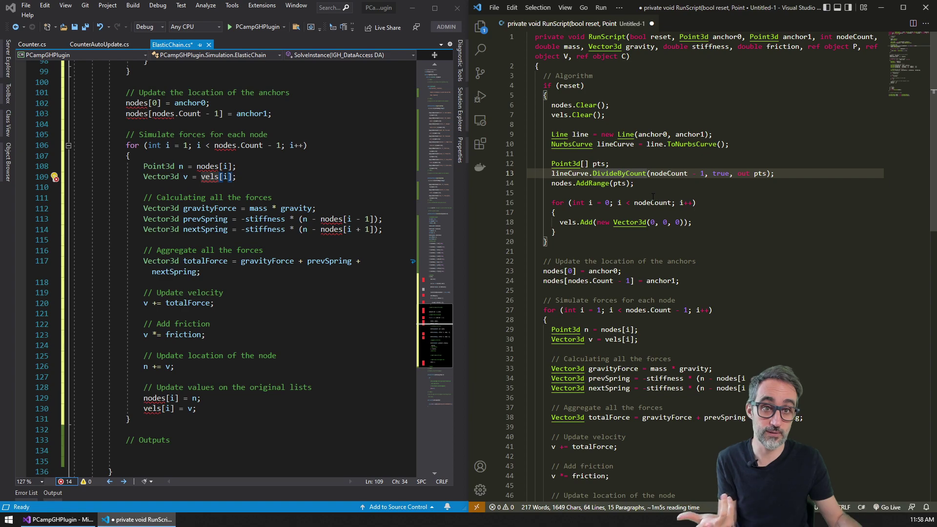
scroll(654, 197, down, 4)
scroll(627, 272, down, 5)
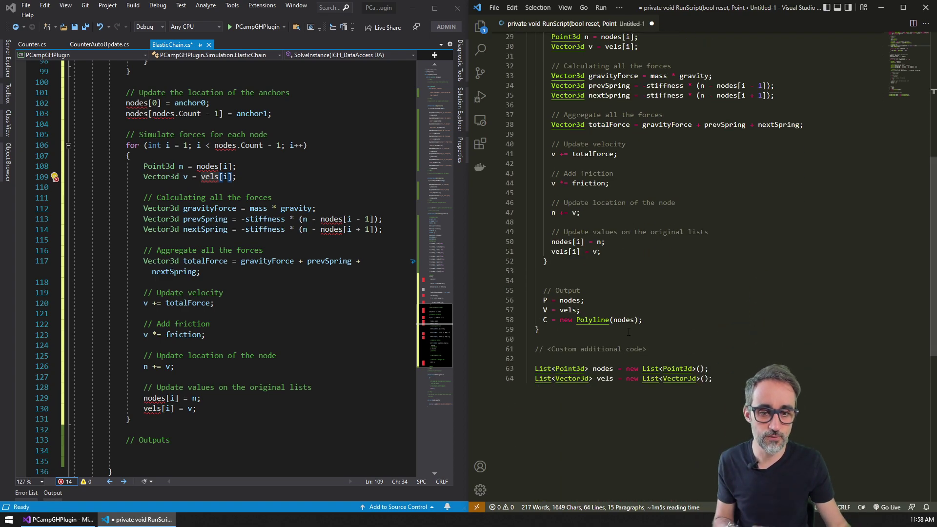
Select the script's nodes and vels List declarations, enlarging the editor text.
drag(720, 379, 528, 359)
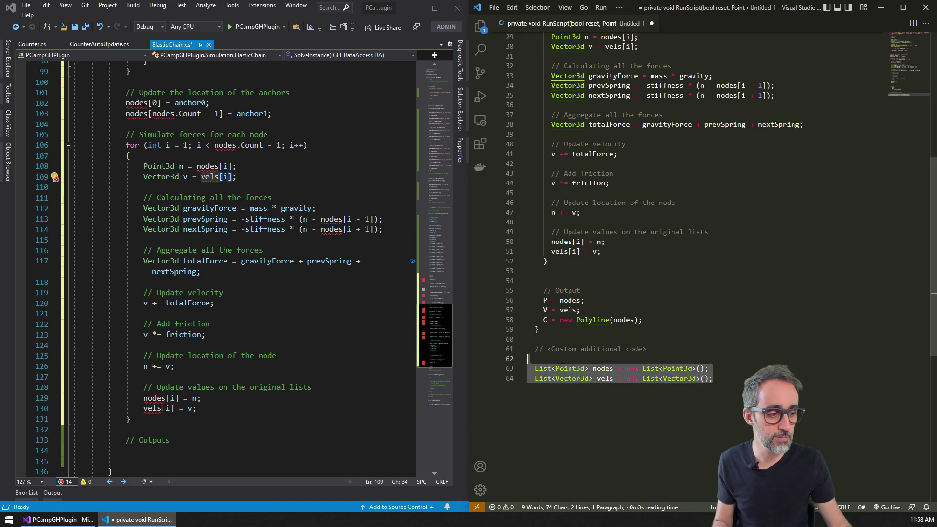
key(ctrl+equal)
scroll(629, 295, down, 2)
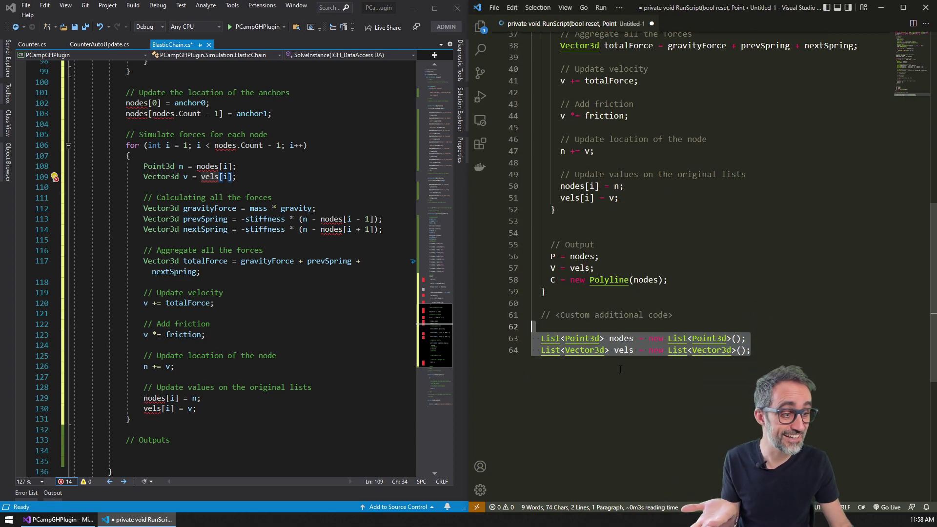
scroll(630, 294, down, 2)
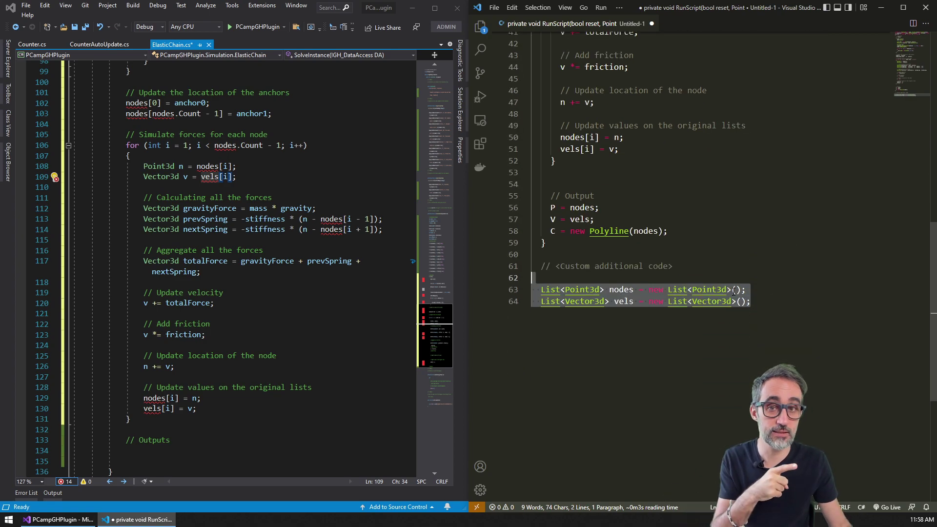
drag(751, 302, 533, 289)
key(ctrl+c)
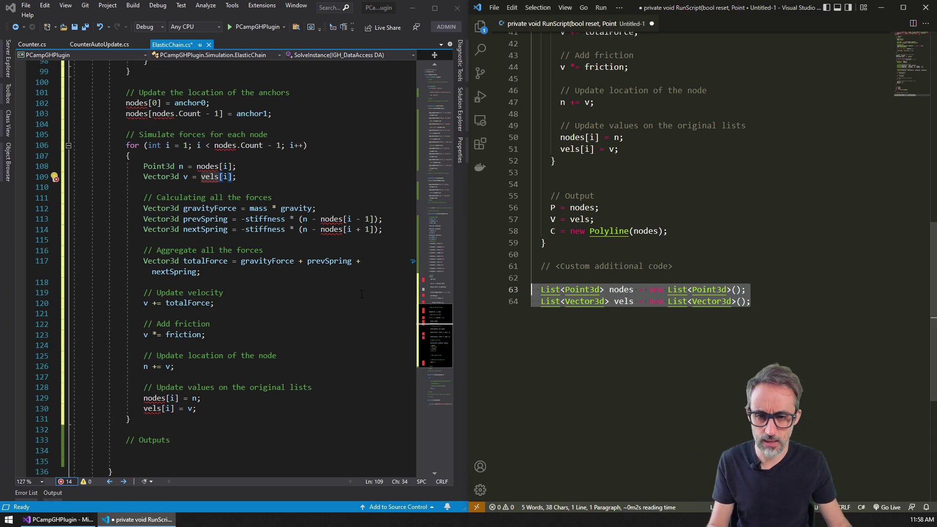
drag(426, 337, 435, 193)
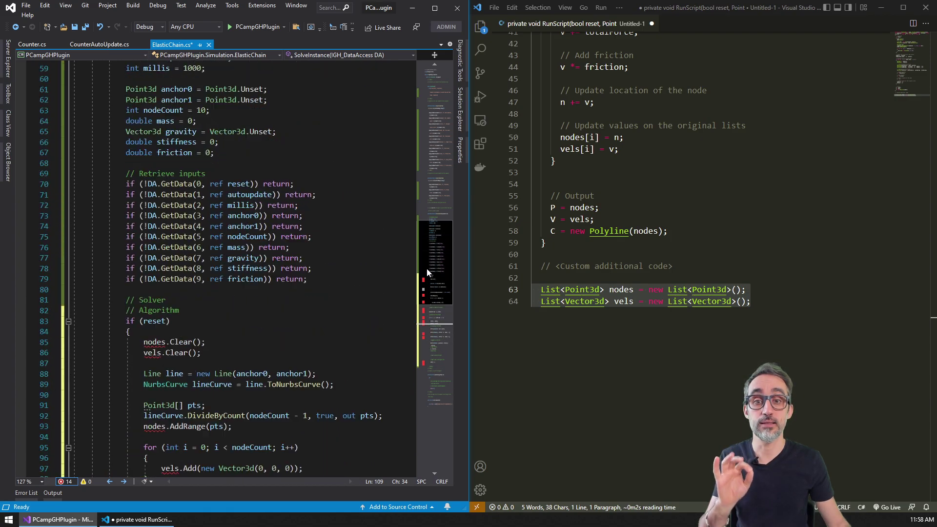
drag(436, 192, 447, 89)
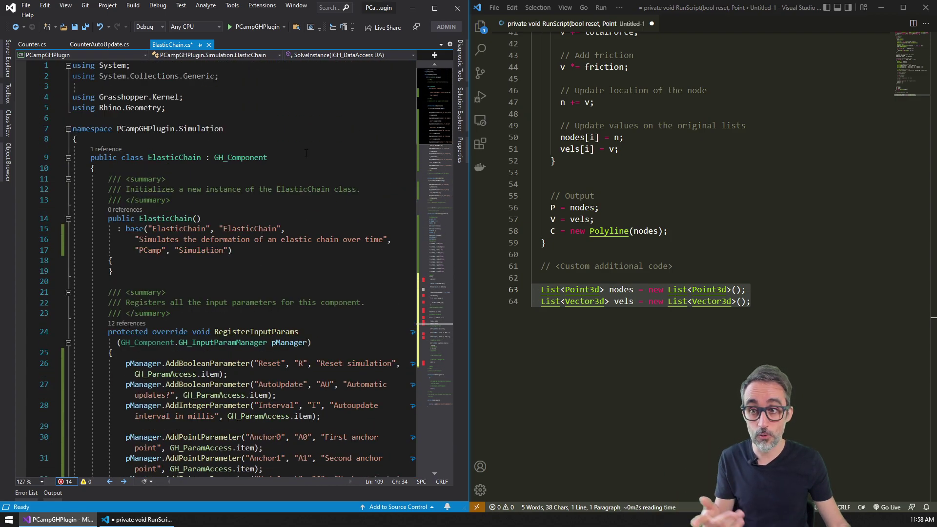
Paste the two List declarations at the top of the ElasticChain class.
click(252, 178)
key(ctrl+Return)
key(ctrl+Return)
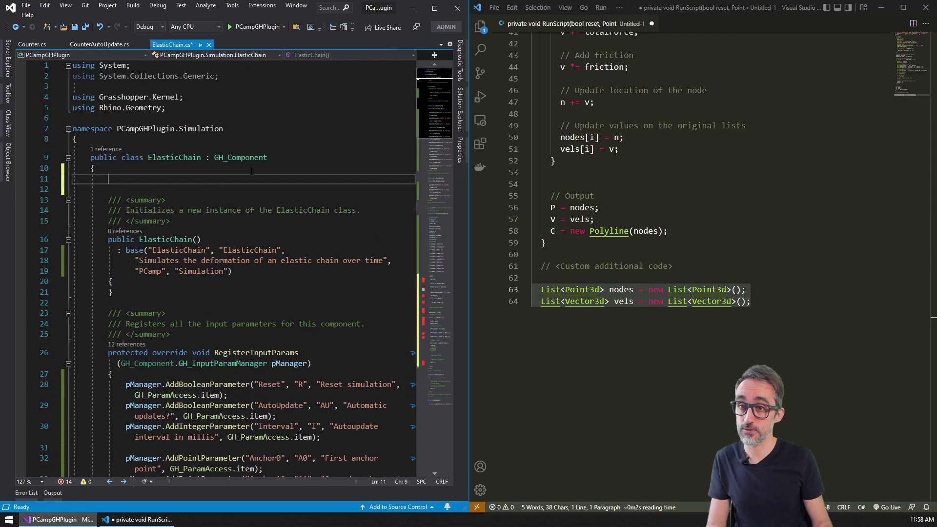
key(ctrl+v)
key(ctrl+Return)
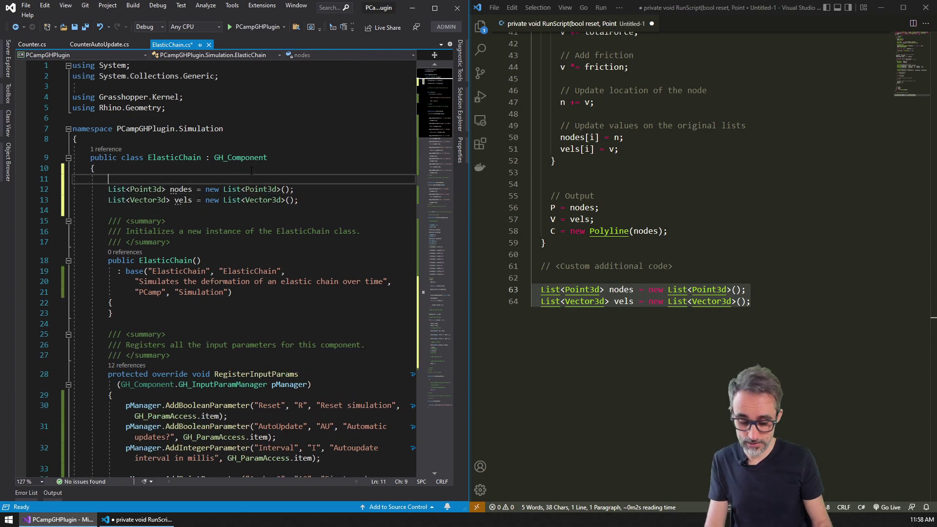
text(// Declare persistent variables)
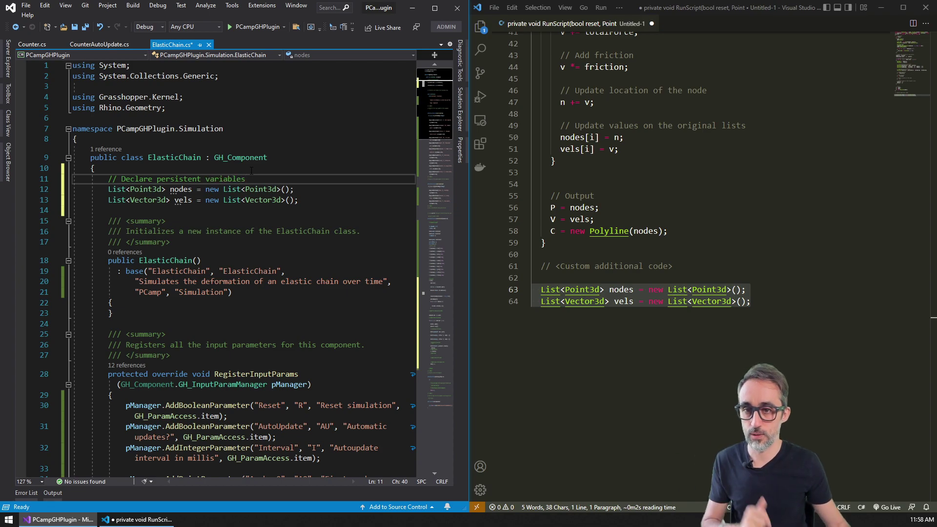
Check the vels field's Vector3d type and save ElasticChain.cs.
click(259, 200)
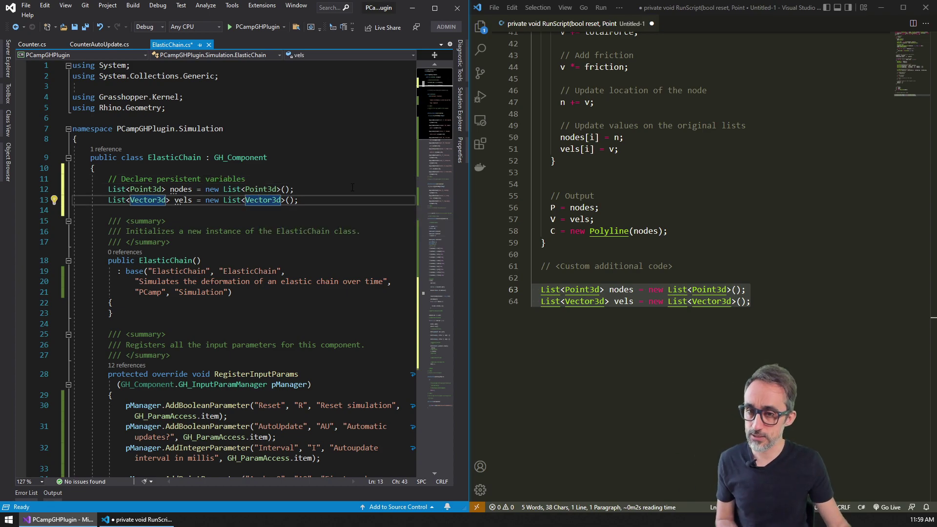
scroll(264, 240, down, 2)
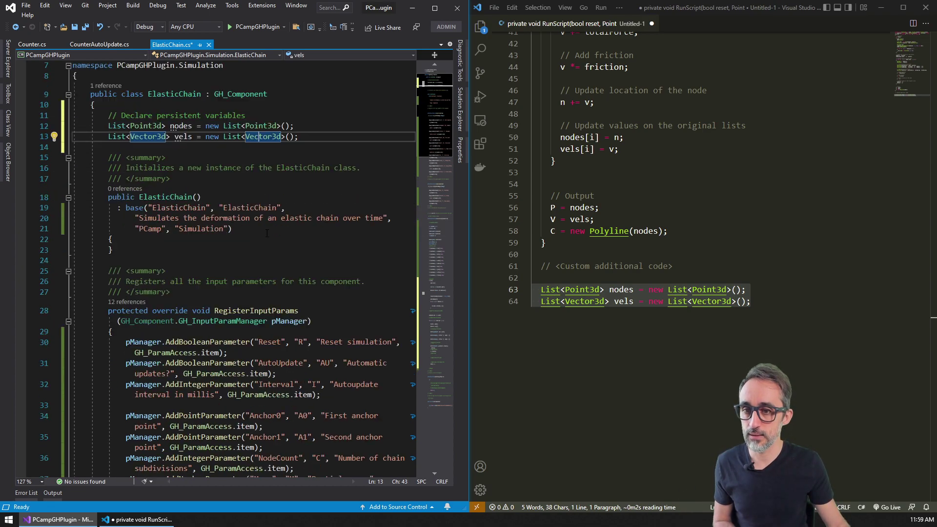
scroll(263, 240, down, 6)
scroll(264, 240, down, 6)
scroll(263, 240, down, 5)
scroll(264, 240, down, 6)
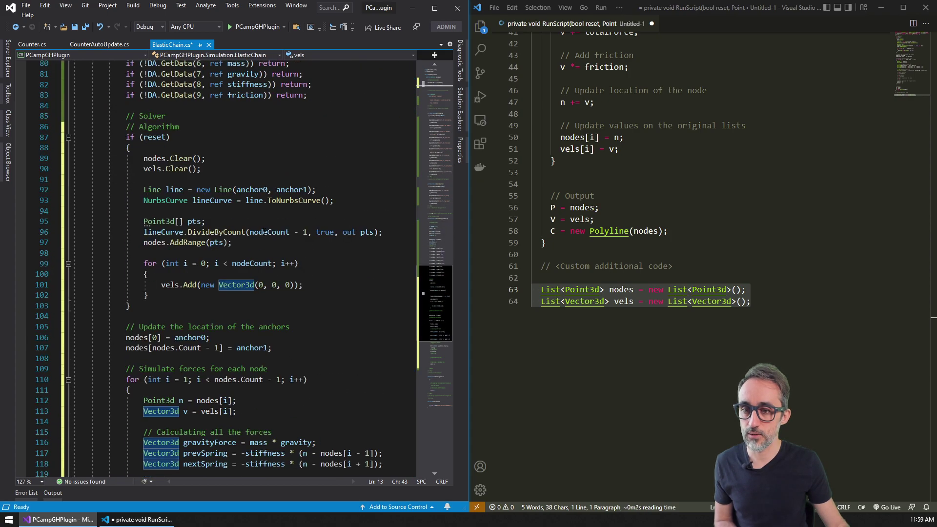
scroll(264, 241, down, 2)
scroll(190, 305, down, 5)
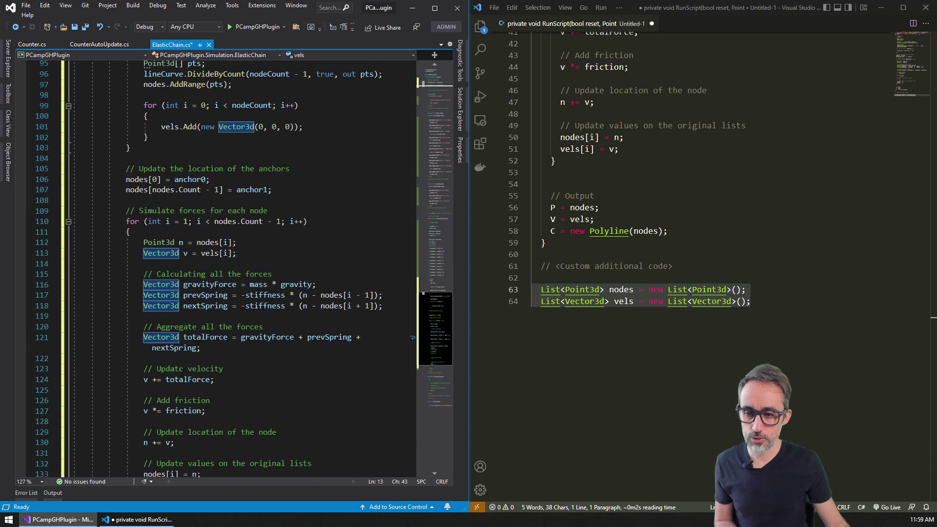
scroll(191, 305, down, 3)
scroll(191, 304, down, 2)
click(191, 304)
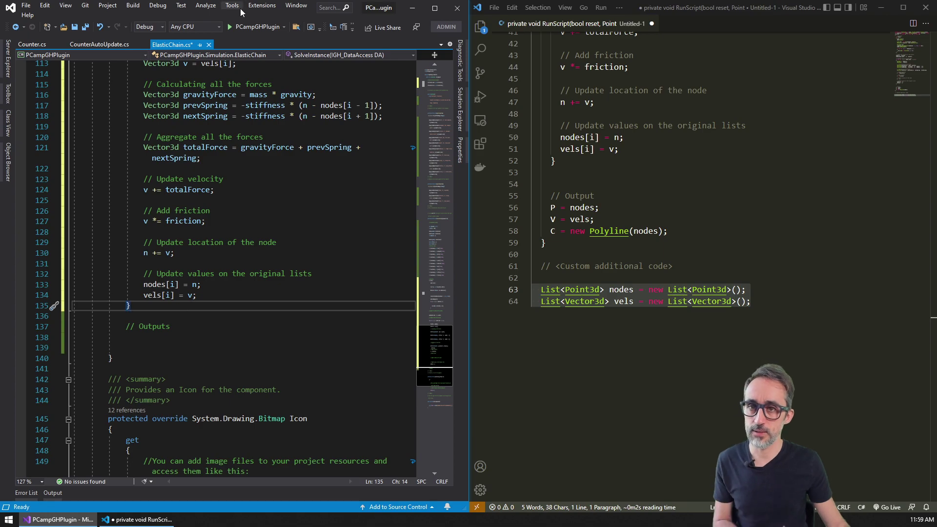
key(ctrl+z)
key(ctrl+s)
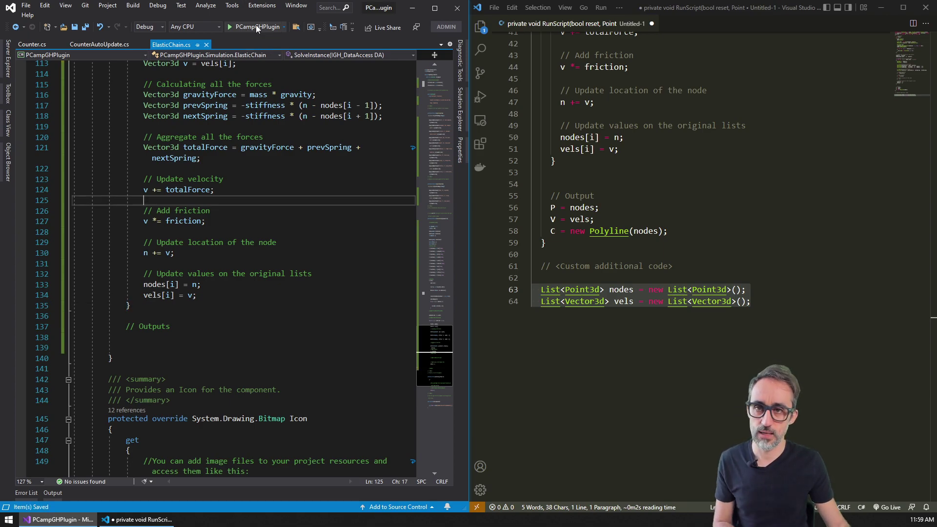
Debug the plugin in Rhino, select ElasticChain's input and output components, then revisit the output lines.
click(256, 27)
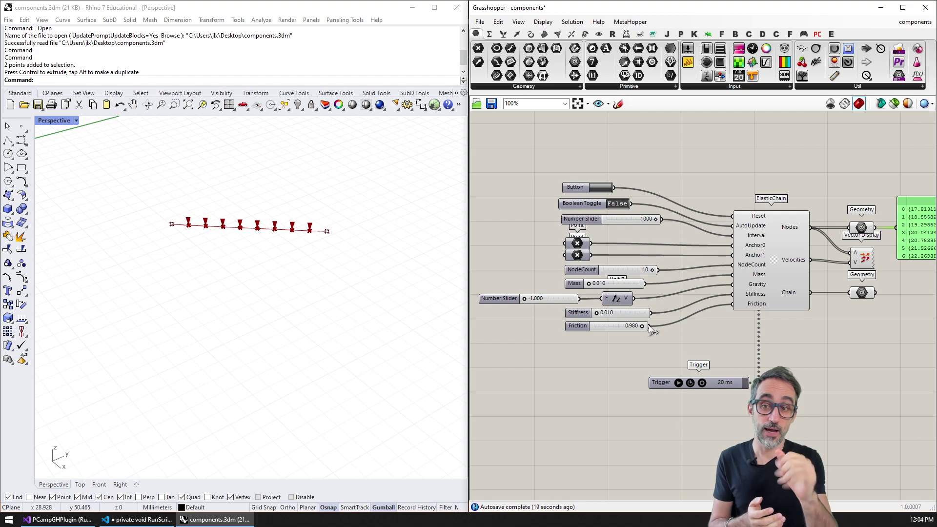
drag(485, 139, 692, 421)
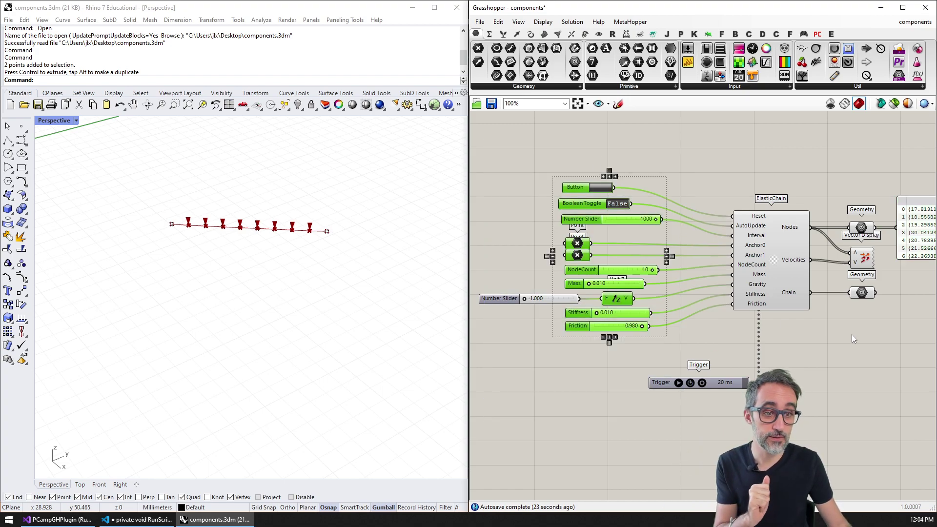
right_drag(853, 339, 816, 337)
drag(799, 167, 862, 328)
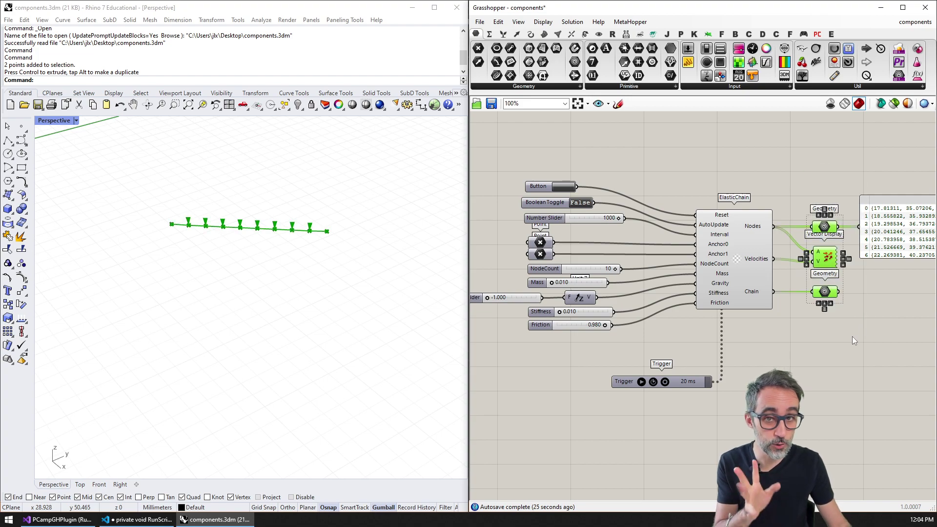
click(98, 520)
drag(269, 355, 102, 335)
ctrl+scroll(102, 340, up, 1)
Walk through the nodes and vels lists sent by the DA.SetDataList calls.
click(190, 298)
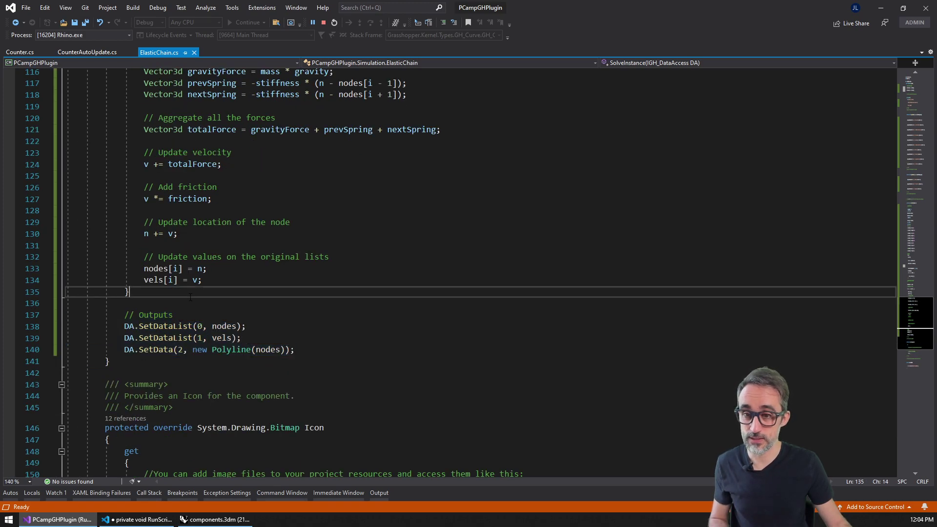
double_click(219, 327)
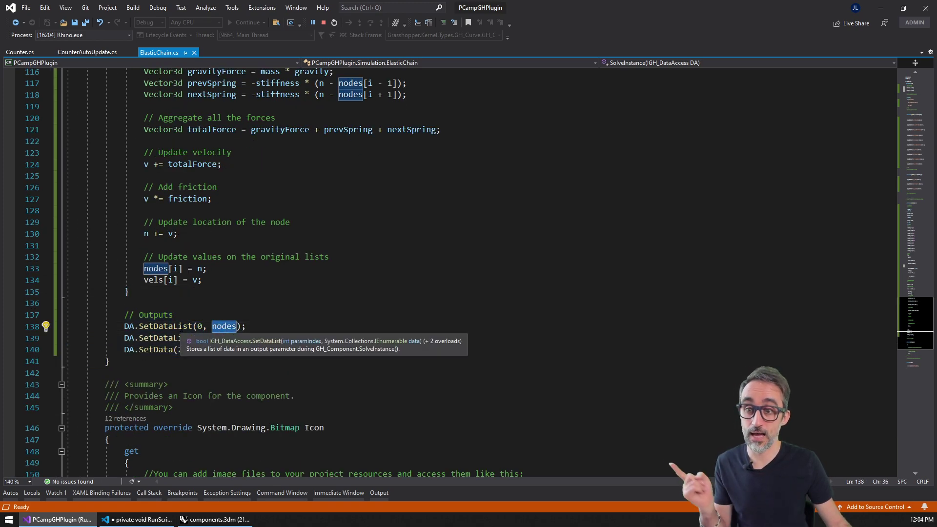
double_click(222, 338)
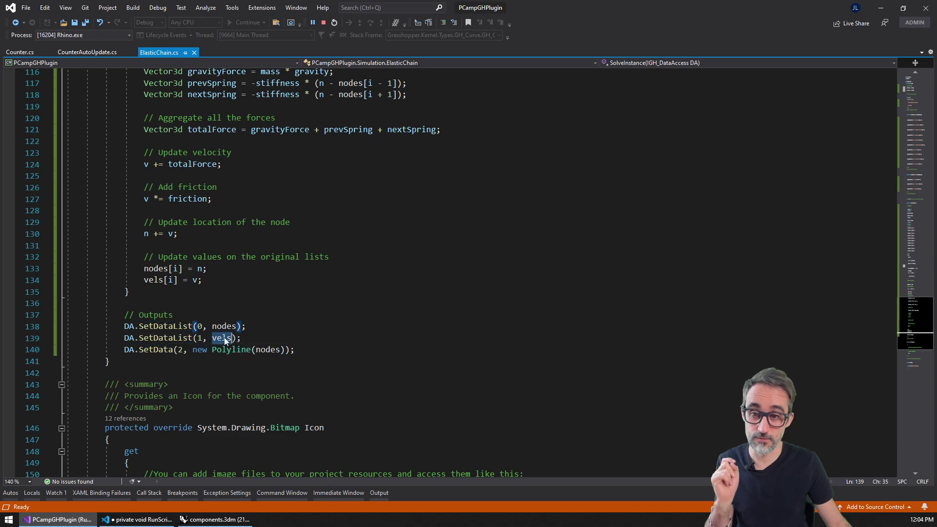
double_click(165, 338)
Explain the Polyline built from nodes and its SetData call, then return to Rhino.
drag(193, 350, 272, 350)
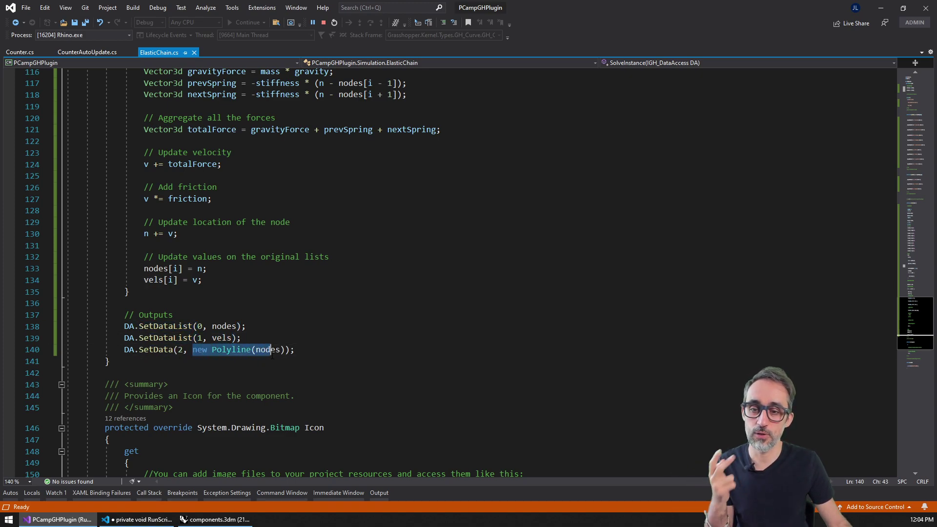
double_click(268, 350)
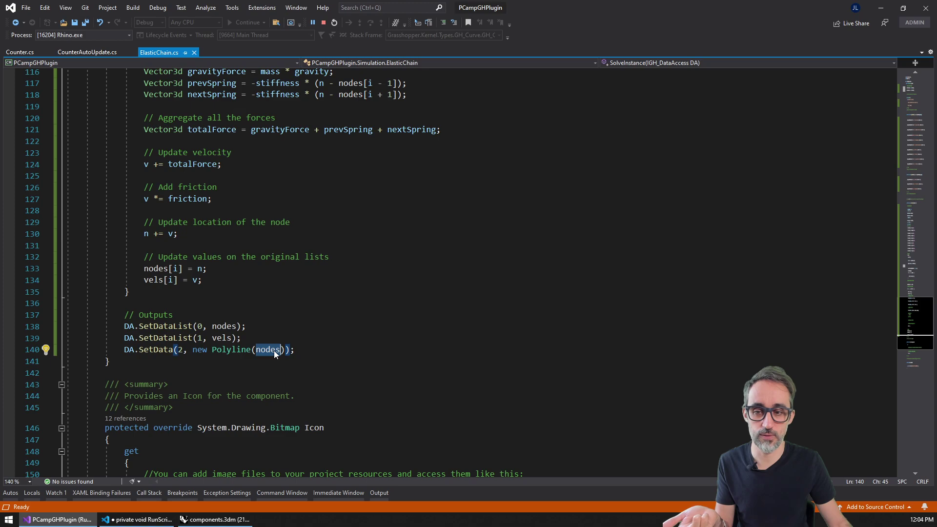
double_click(164, 350)
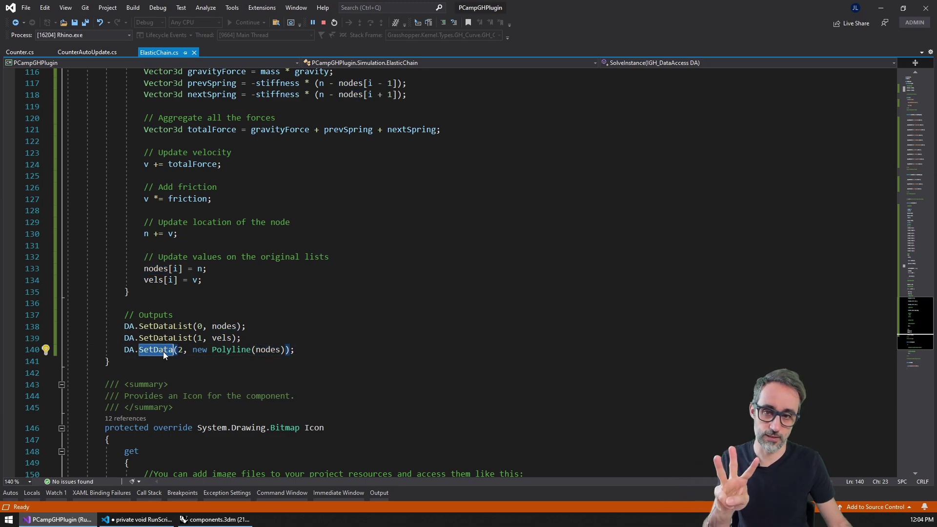
click(218, 519)
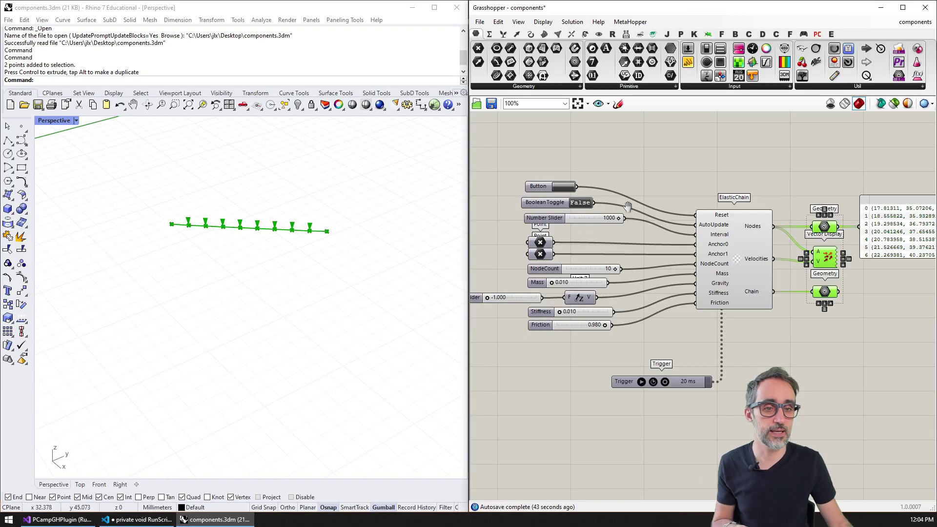
scroll(629, 207, down, 1)
Drag the chain's right end point outward with the gumball.
click(618, 152)
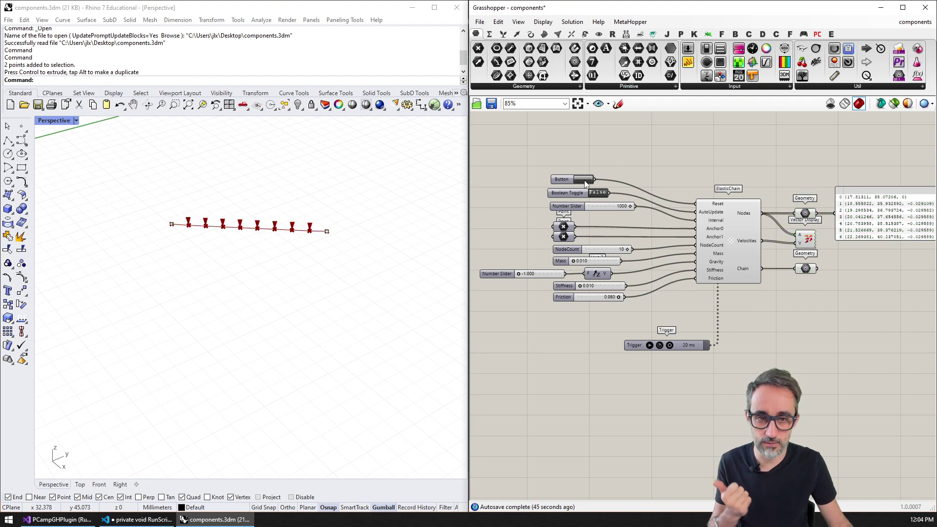
scroll(636, 335, up, 1)
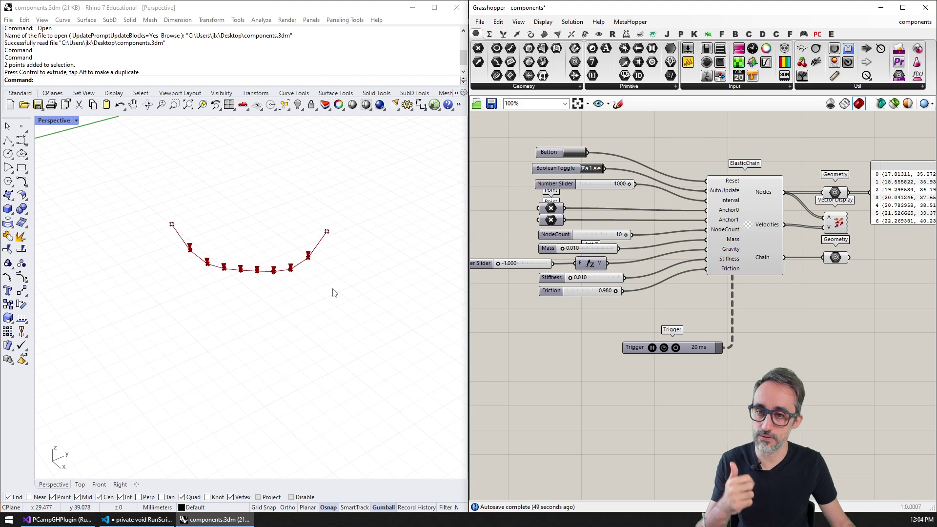
click(326, 233)
mouse_move(347, 229)
mouse_down()
mouse_move(401, 216)
mouse_move(280, 252)
mouse_move(399, 203)
mouse_up()
Delete the small stray curve and orbit the view around the chain.
drag(307, 205, 376, 240)
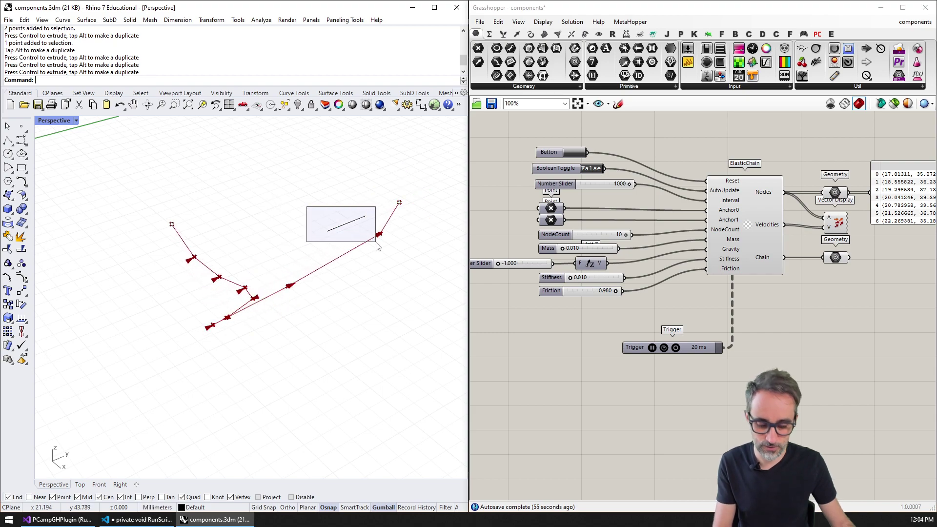
key(Delete)
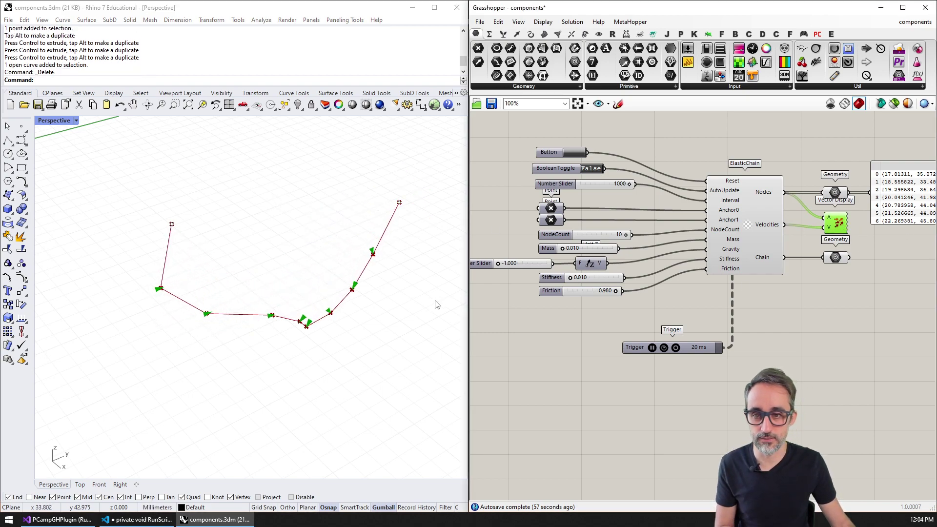
right_drag(435, 303, 372, 280)
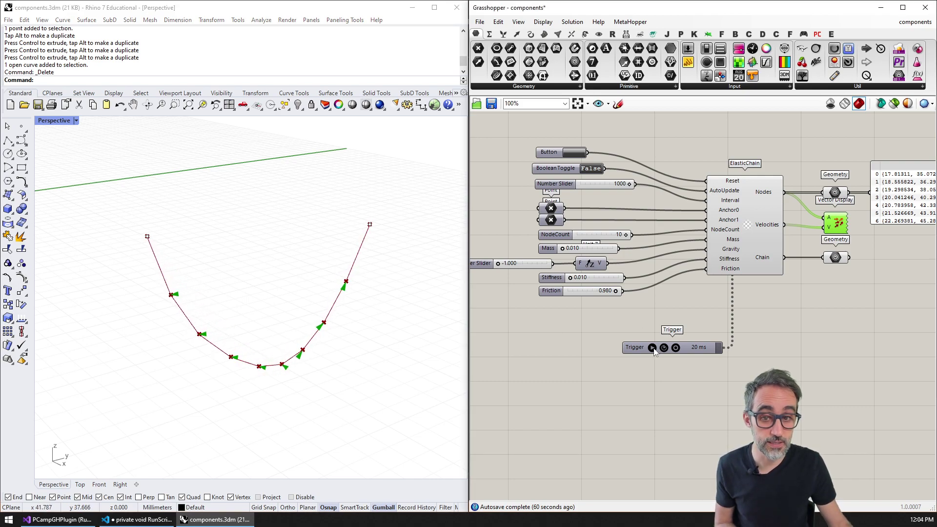
Pause the Trigger, then save and close the Grasshopper definition.
click(675, 348)
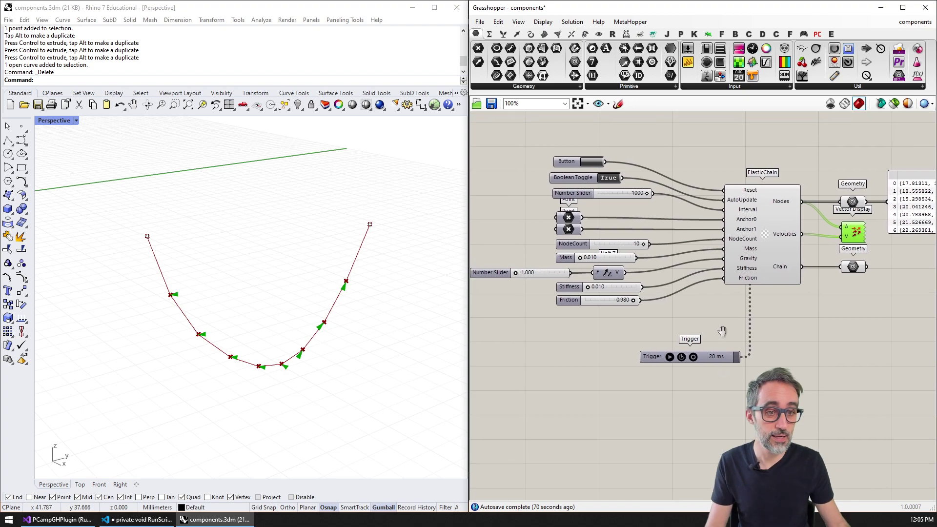
scroll(706, 310, down, 2)
right_drag(705, 310, 754, 305)
scroll(754, 304, up, 1)
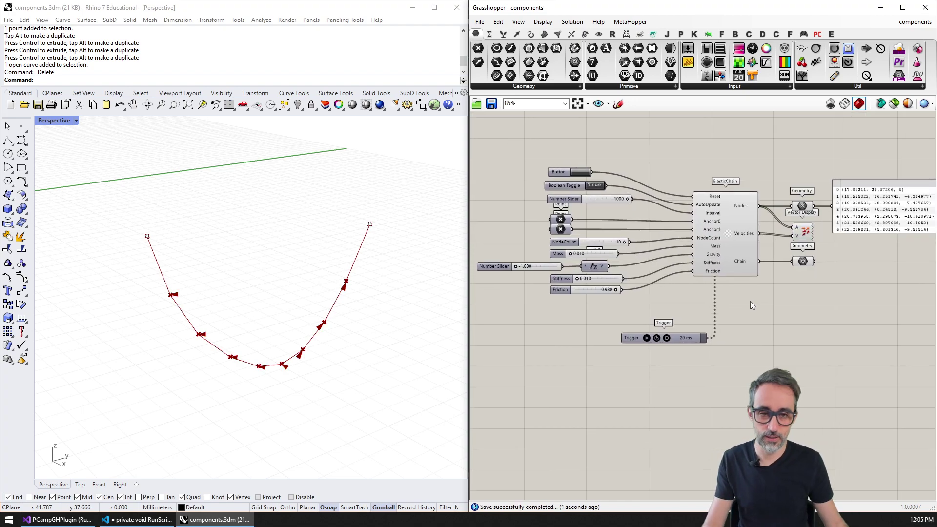
key(ctrl+w)
Close Grasshopper and Rhino without saving, ending the debug session.
click(457, 7)
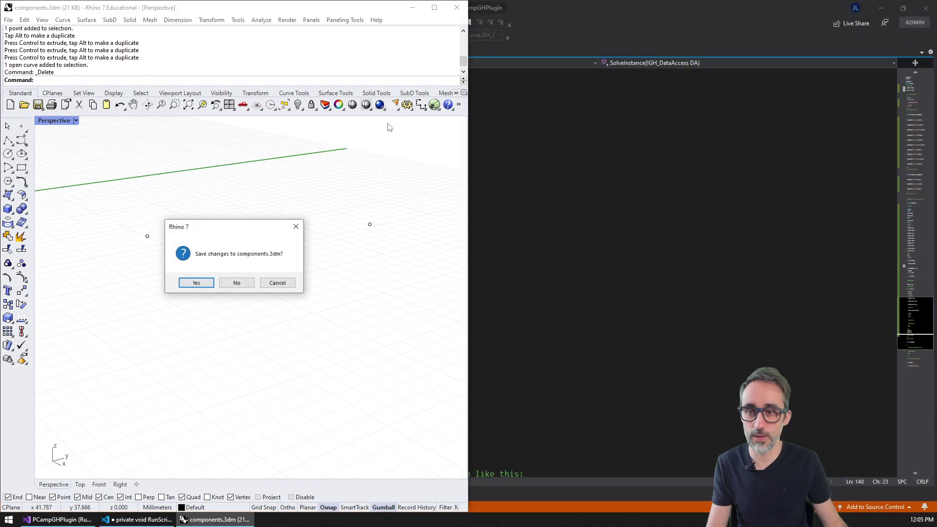
click(238, 283)
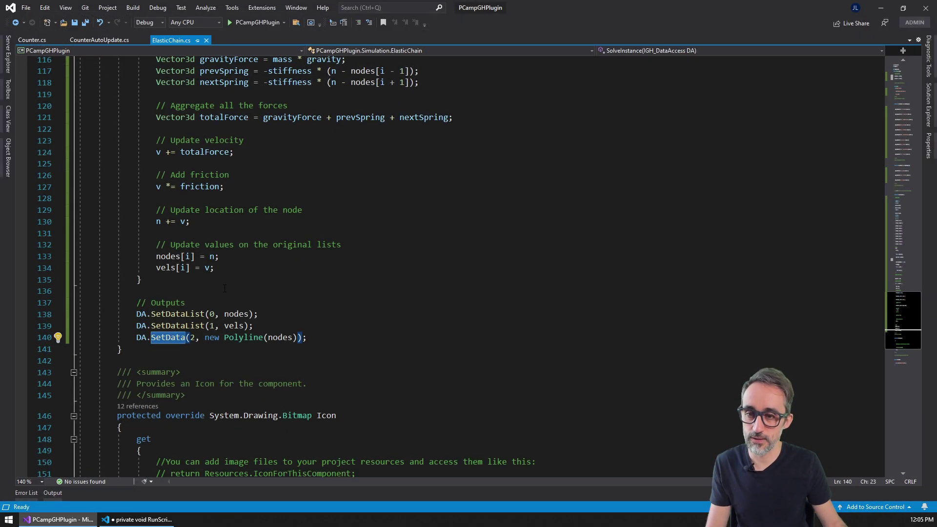
click(254, 276)
Add a '// Schedule a new solution' comment and an if (autoupdate) block after the outputs.
click(331, 334)
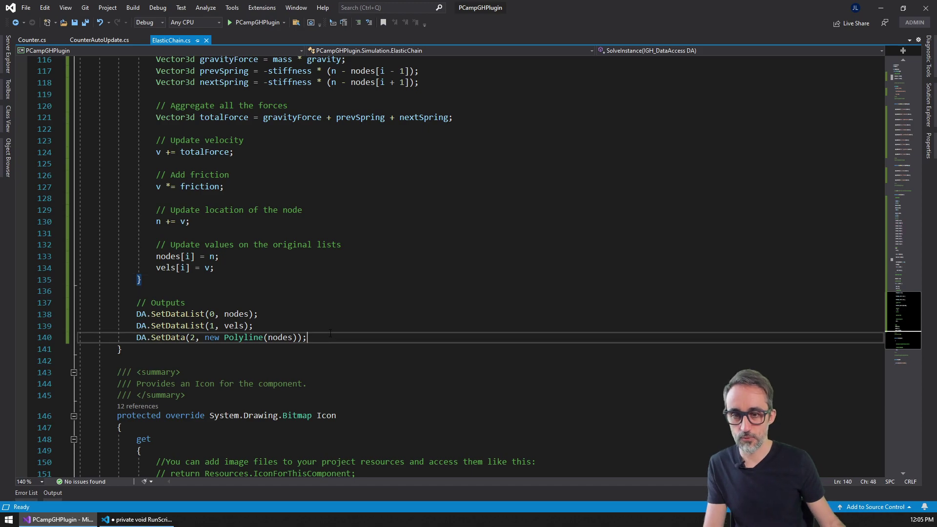
key(Return)
key(Return)
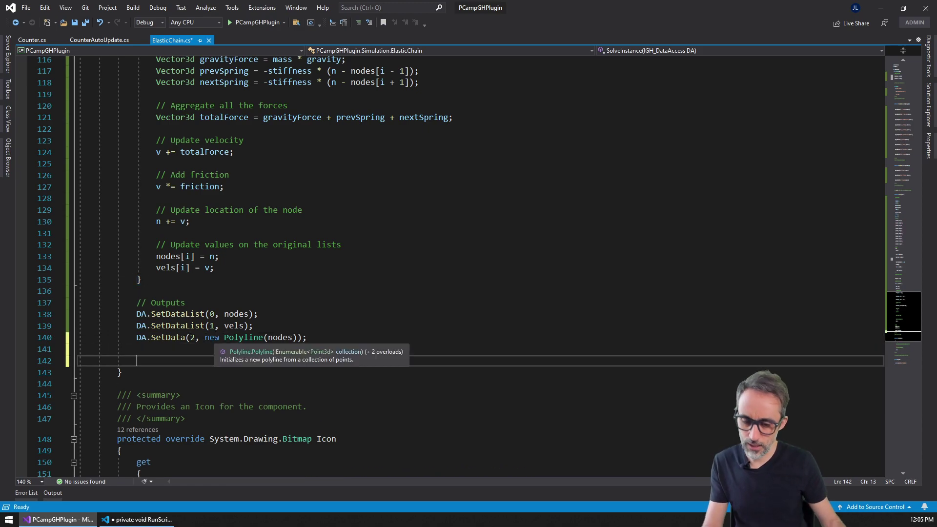
text(// Schedule a new)
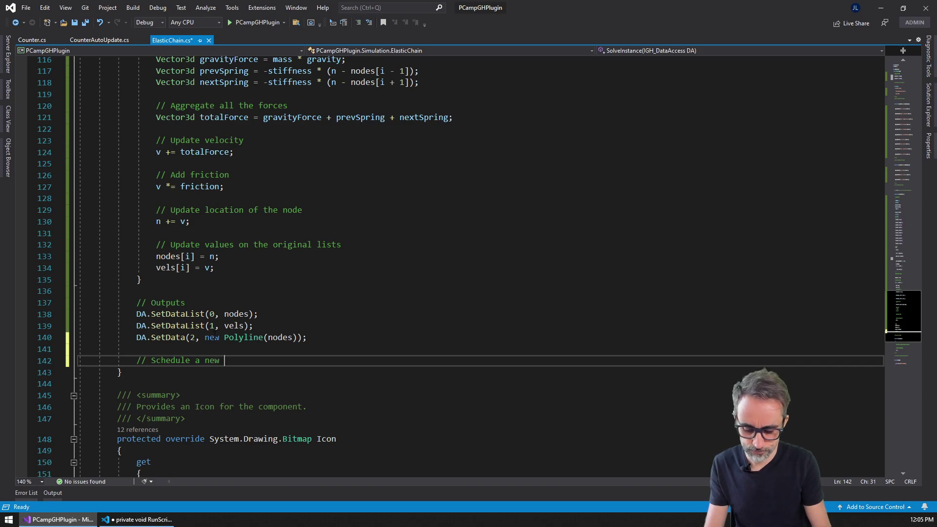
text(ion)
key(Return)
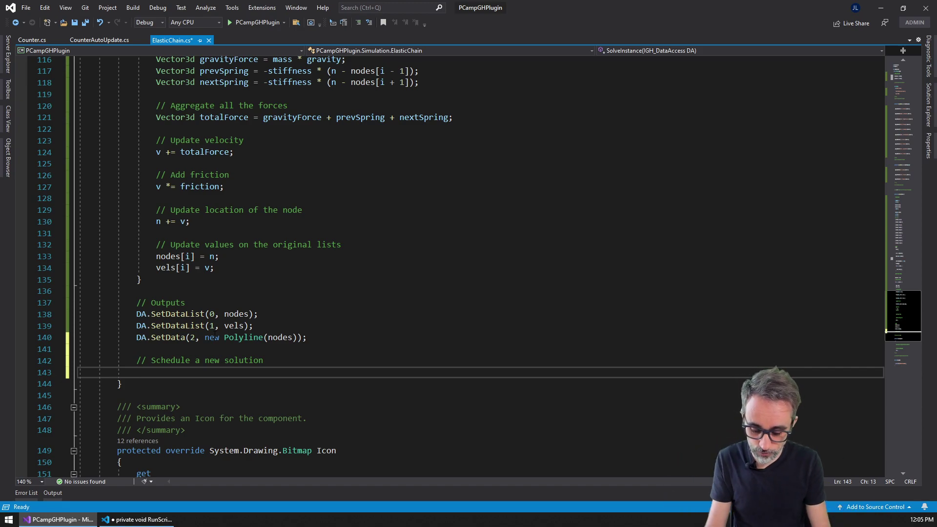
text(if(aut)
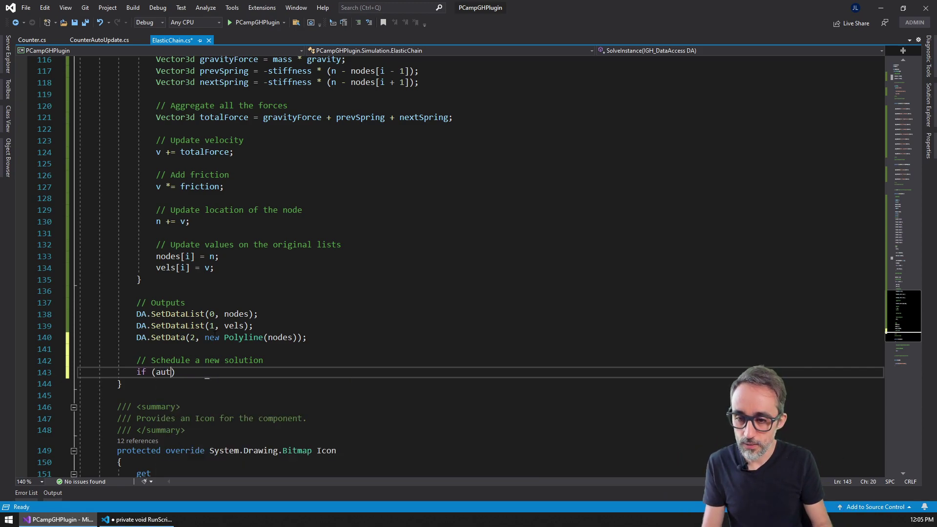
key(Return)
text({)
key(Return)
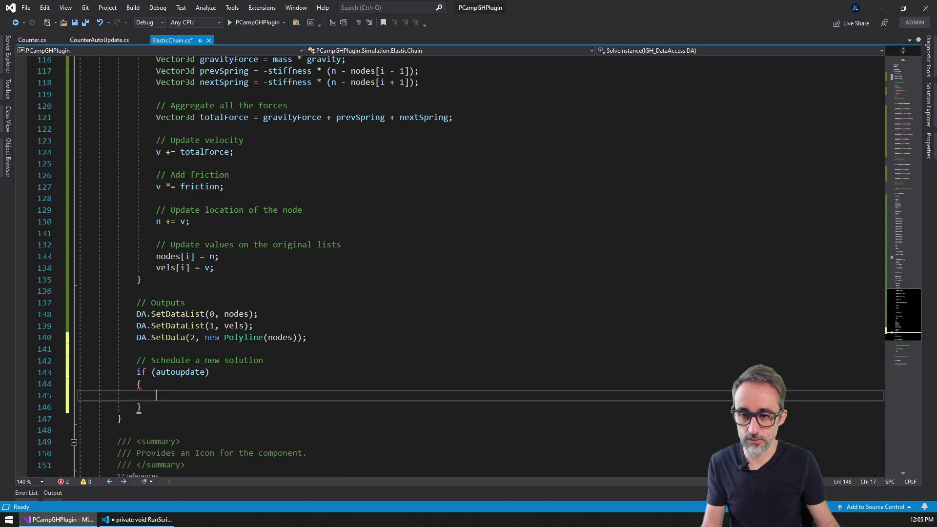
scroll(469, 264, up, 4)
scroll(468, 264, up, 10)
scroll(469, 264, up, 5)
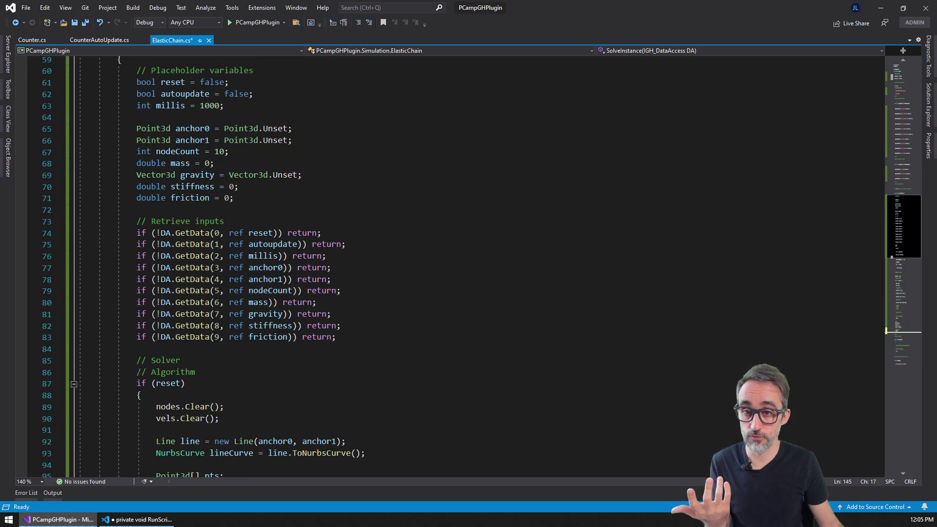
drag(346, 245, 132, 245)
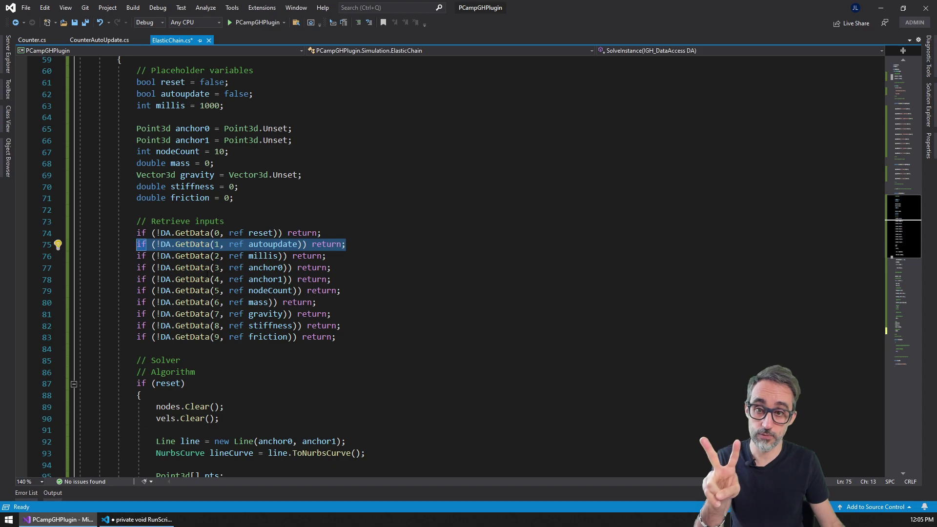
scroll(207, 274, down, 8)
scroll(208, 275, down, 11)
scroll(207, 275, down, 5)
Insert this.OnPingDocument().ScheduleSolution inside the autoupdate block.
click(207, 213)
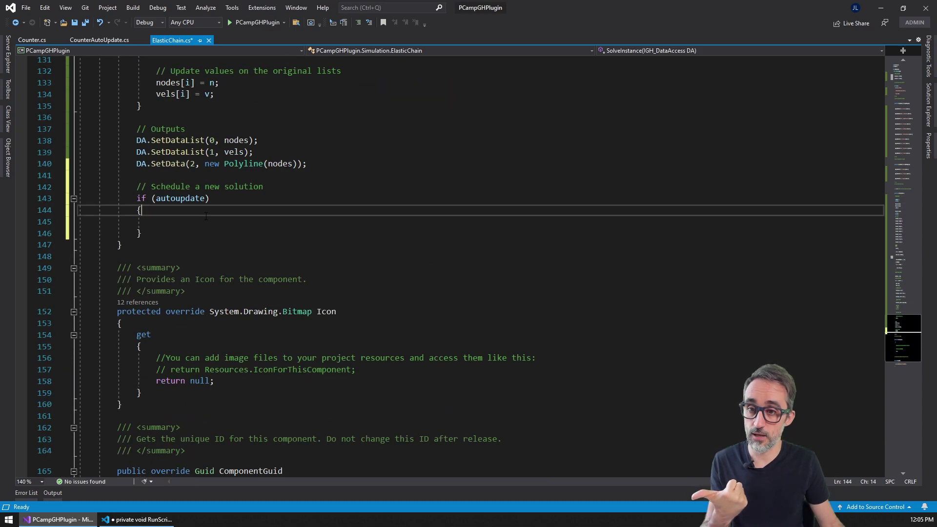
text(this.)
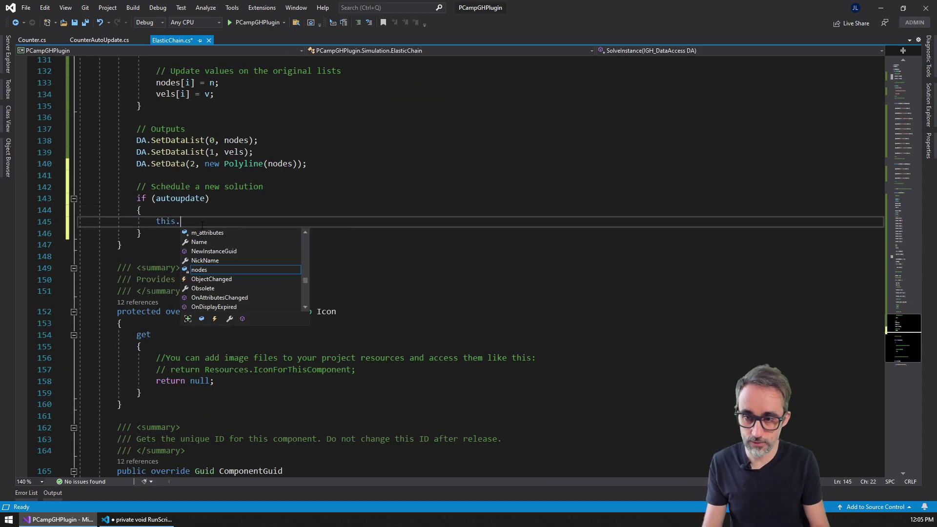
text(onpi)
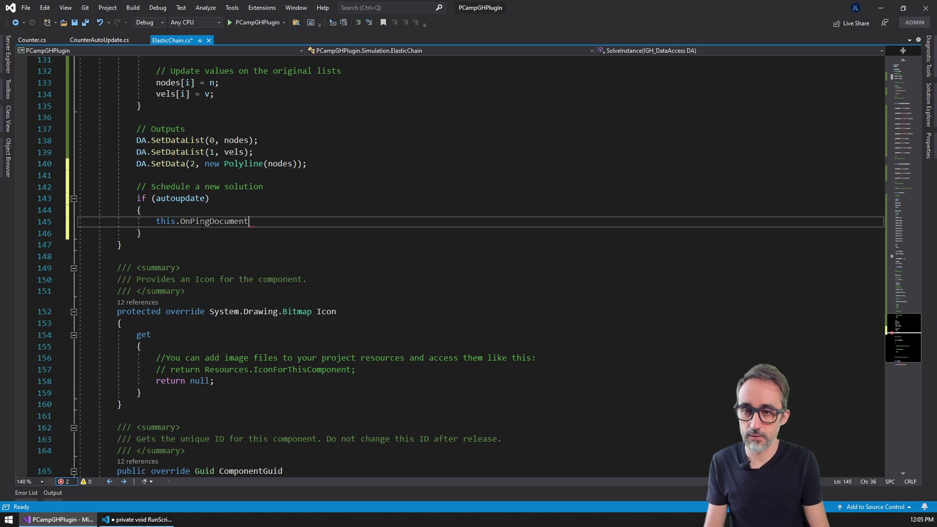
key(BackSpace)
text(sch)
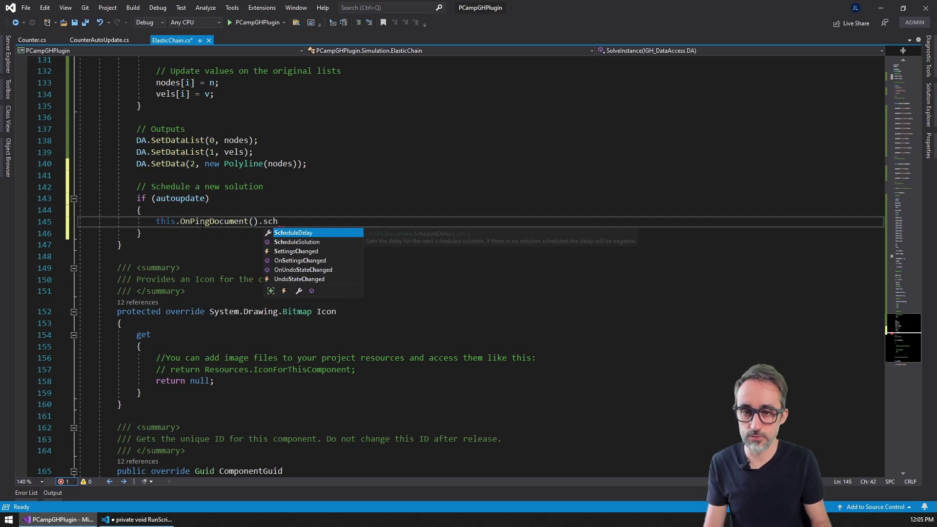
key(Down)
key(Tab)
text((mi)
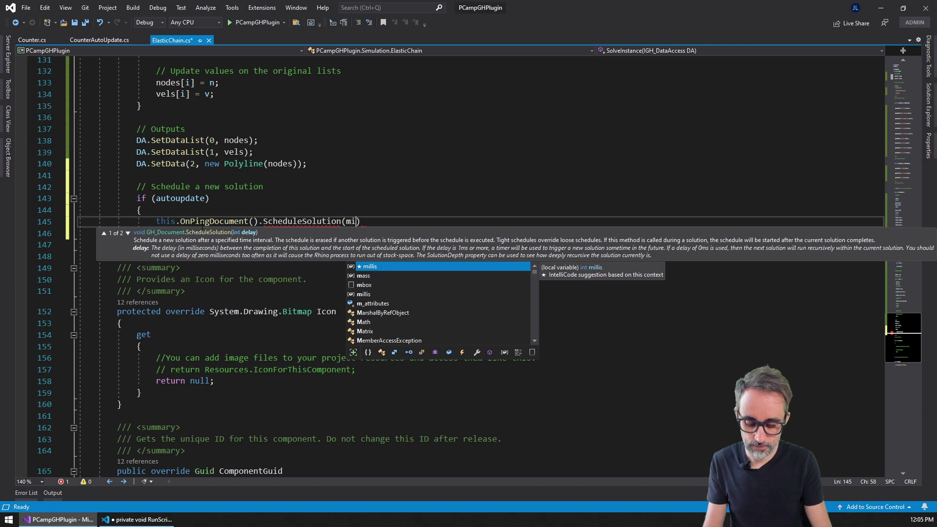
text(llis,)
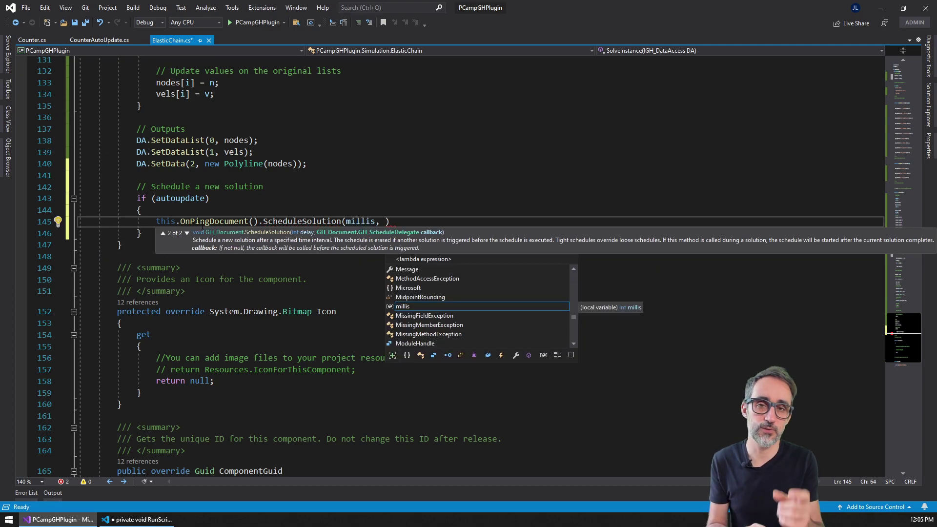
scroll(232, 248, up, 4)
scroll(232, 248, up, 10)
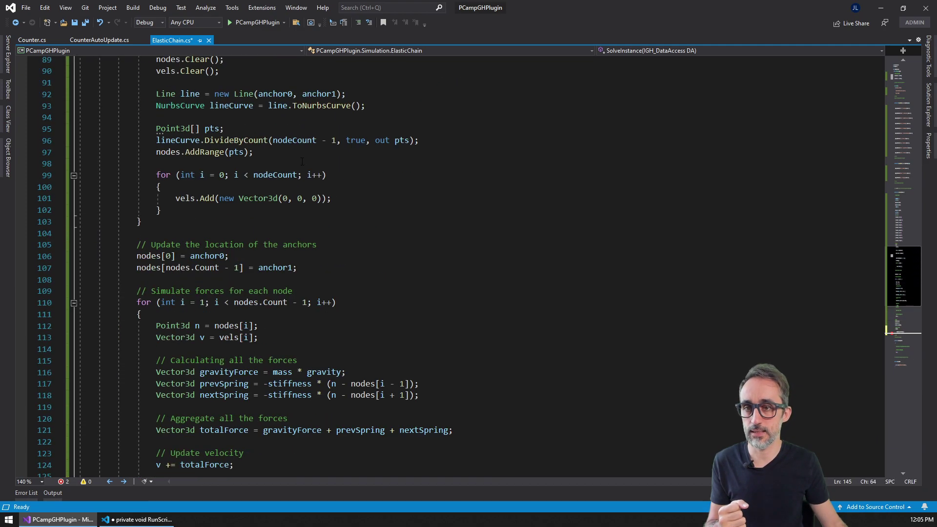
scroll(232, 249, up, 9)
scroll(232, 249, up, 1)
Check the millis variable and use it as ScheduleSolution's interval argument.
double_click(168, 140)
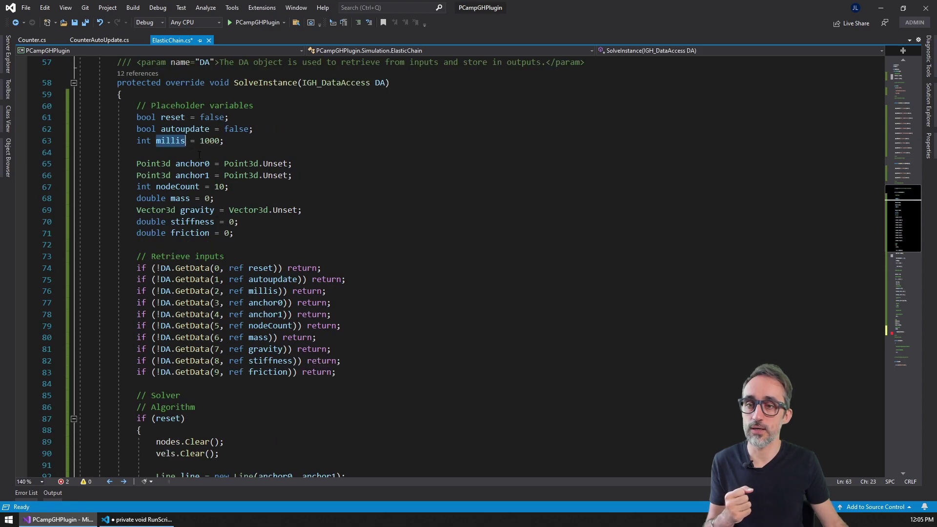
key(ctrl+shift+Down)
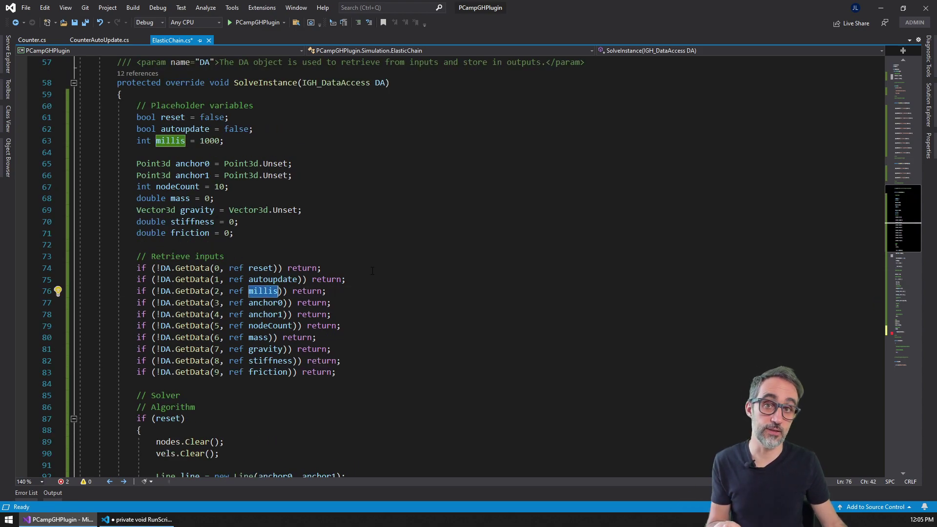
scroll(373, 272, down, 8)
scroll(373, 271, down, 8)
scroll(373, 272, down, 8)
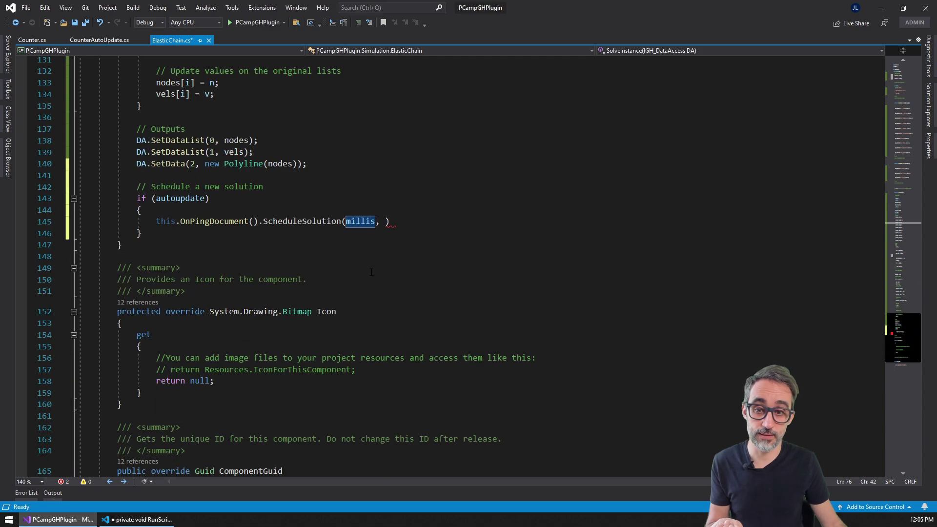
click(384, 225)
key(ctrl+space)
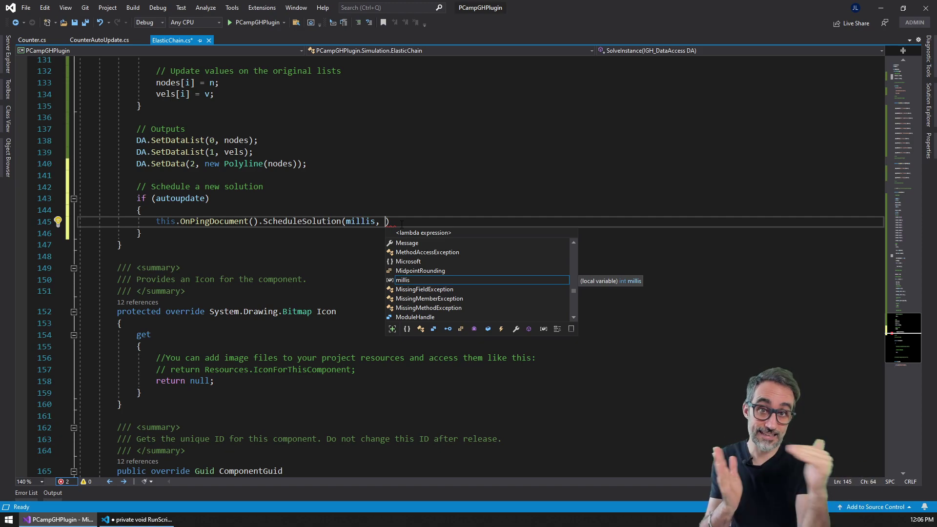
text(doc => )
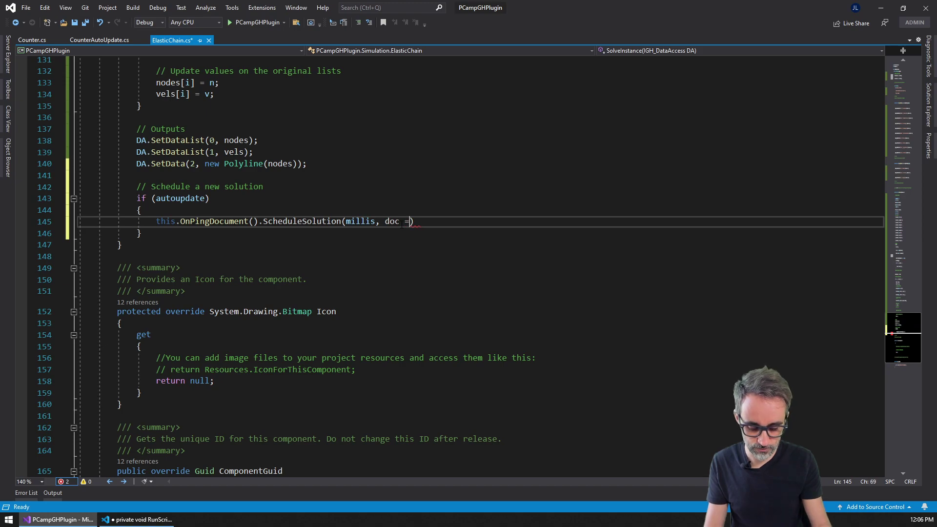
text({)
Reformat the ScheduleSolution callback braces and open an empty line for its body.
key(Return)
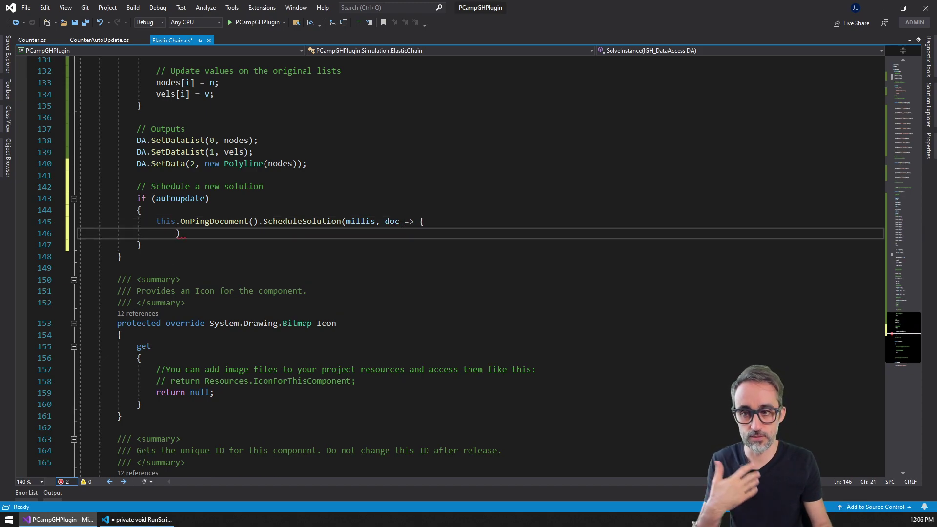
key(Return)
key(Return)
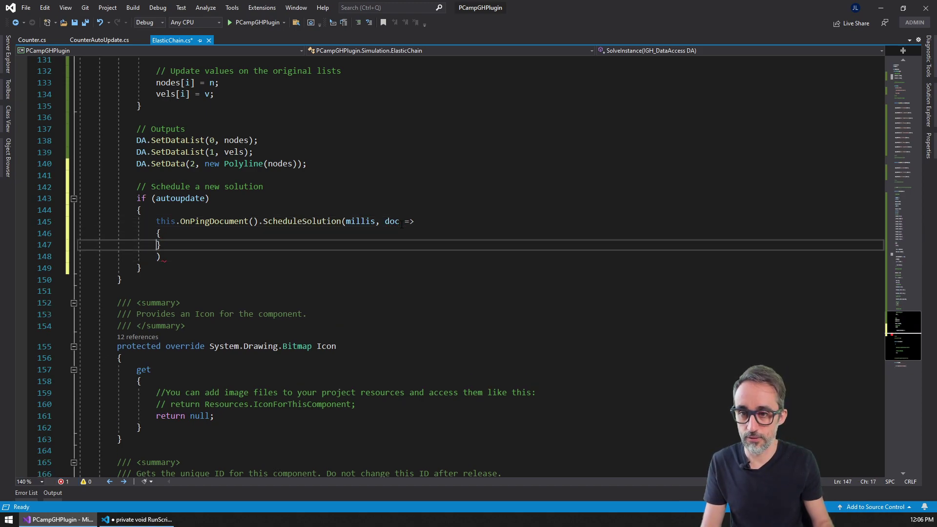
key(Delete)
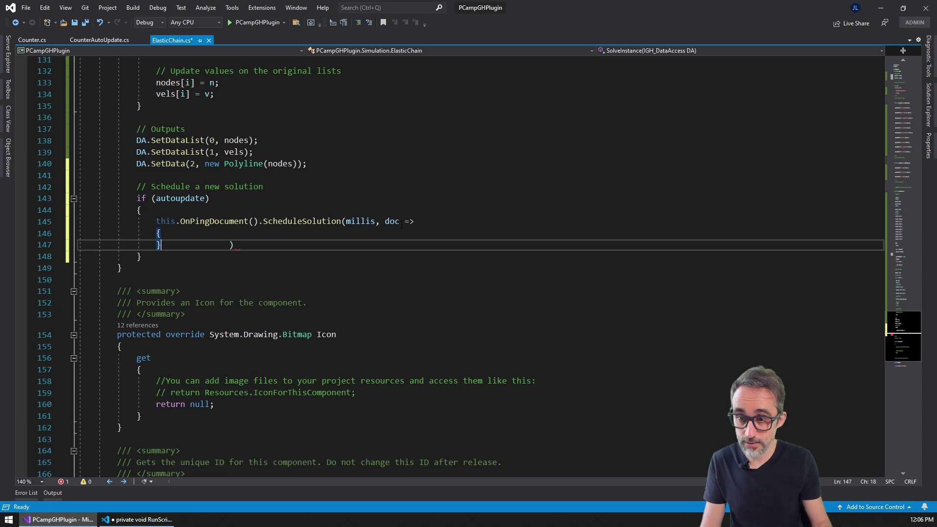
key(shift+End)
text();)
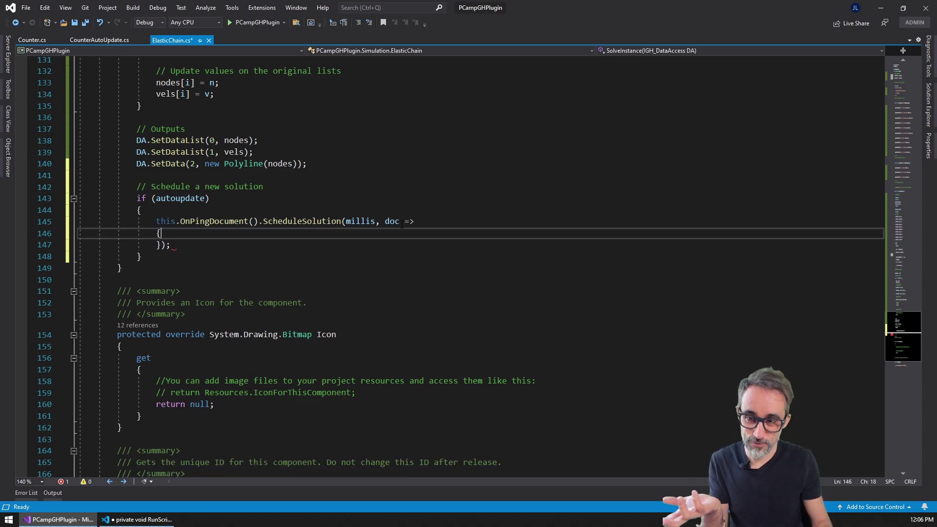
key(ctrl+Return)
text(thi)
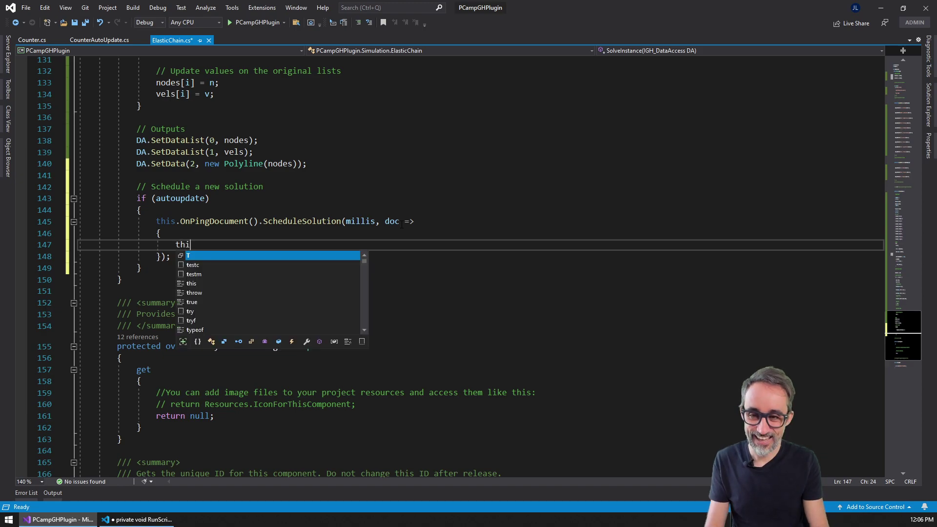
text(s.)
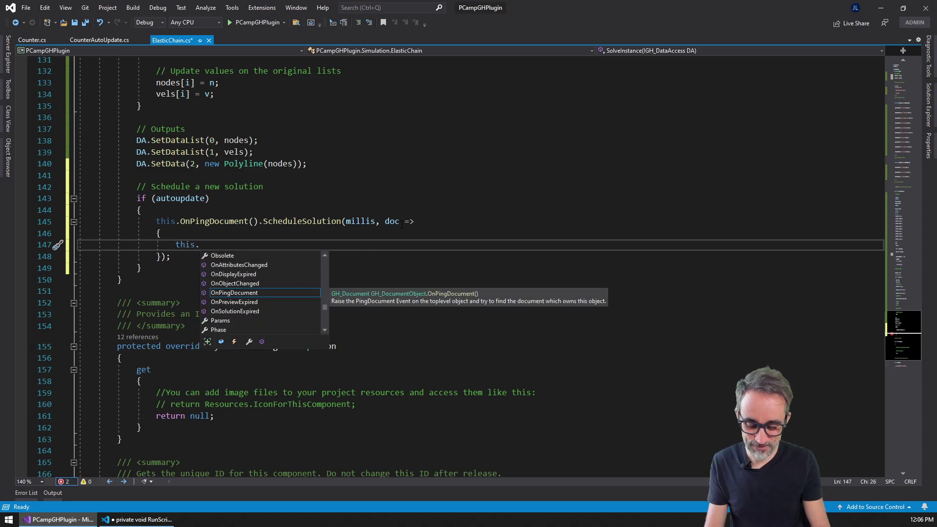
text(exp)
Write this.ExpireSolution(false); in the callback body.
key(Down)
key(Down)
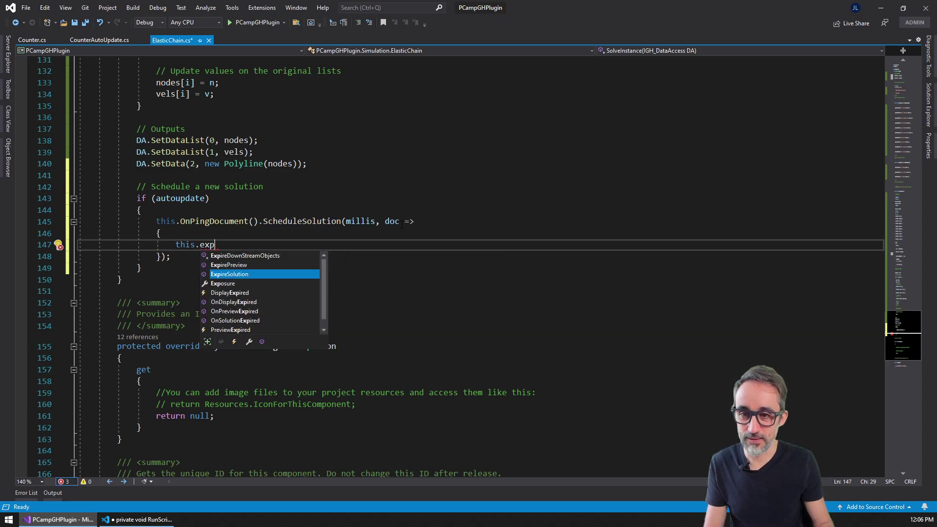
key(Tab)
text((flas)
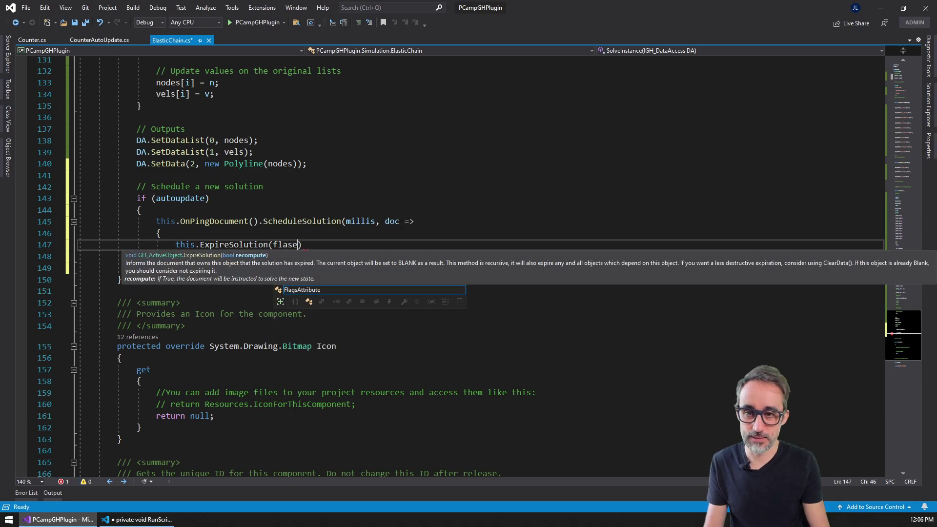
key(BackSpace)
key(BackSpace)
key(BackSpace)
key(BackSpace)
text(alse);)
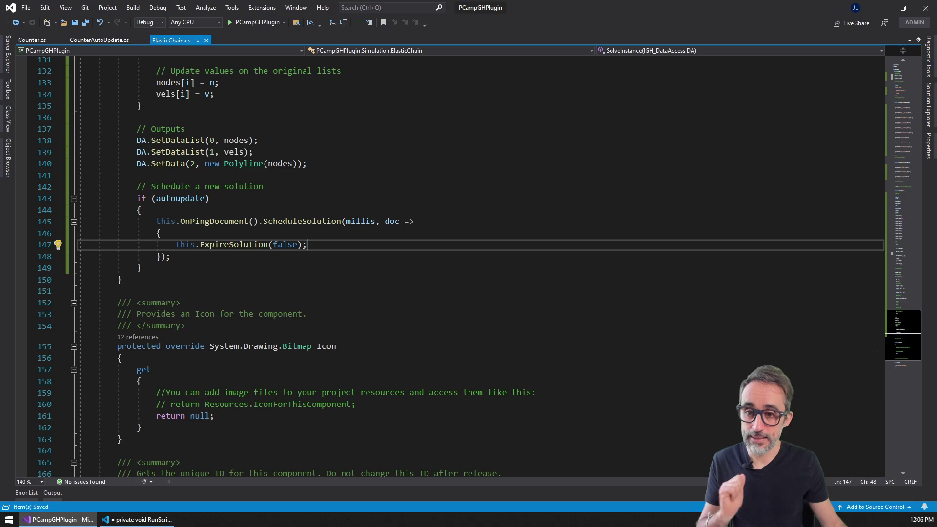
Compare against CounterAutoUpdate.cs's ScheduleSolution code, then build and debug ElasticChain in Rhino.
click(102, 41)
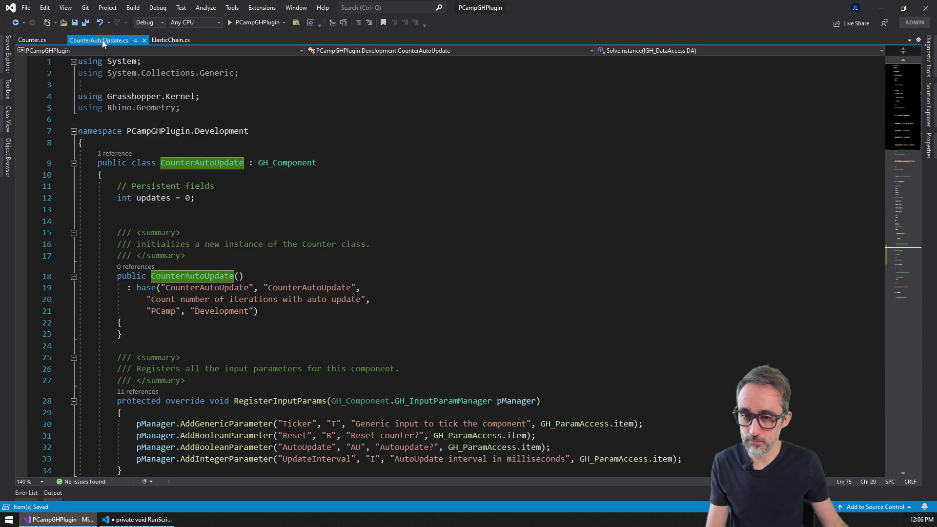
scroll(234, 306, down, 18)
scroll(234, 307, down, 3)
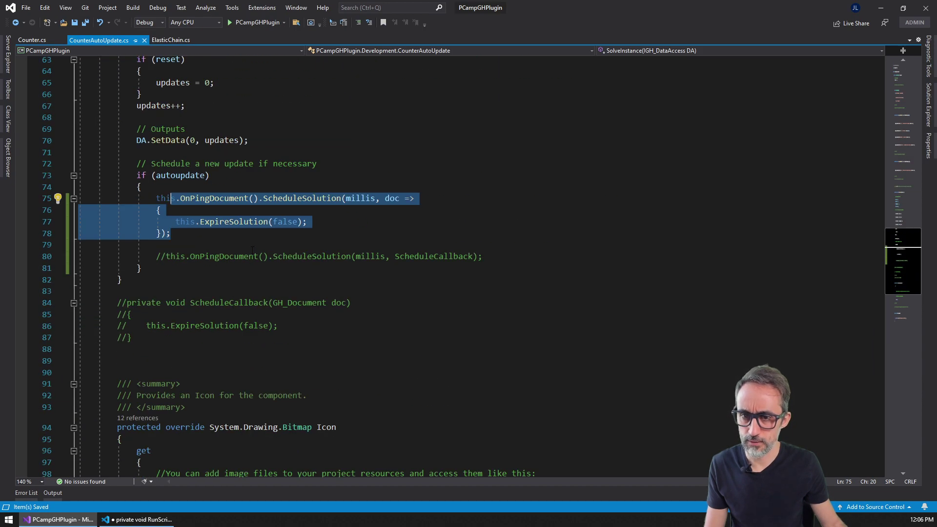
click(176, 41)
click(227, 19)
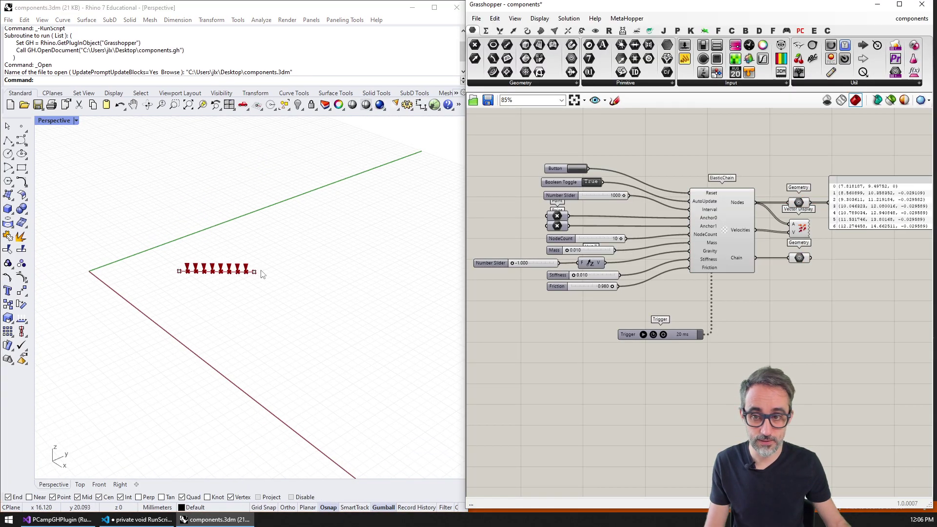
scroll(595, 194, up, 1)
scroll(596, 194, up, 1)
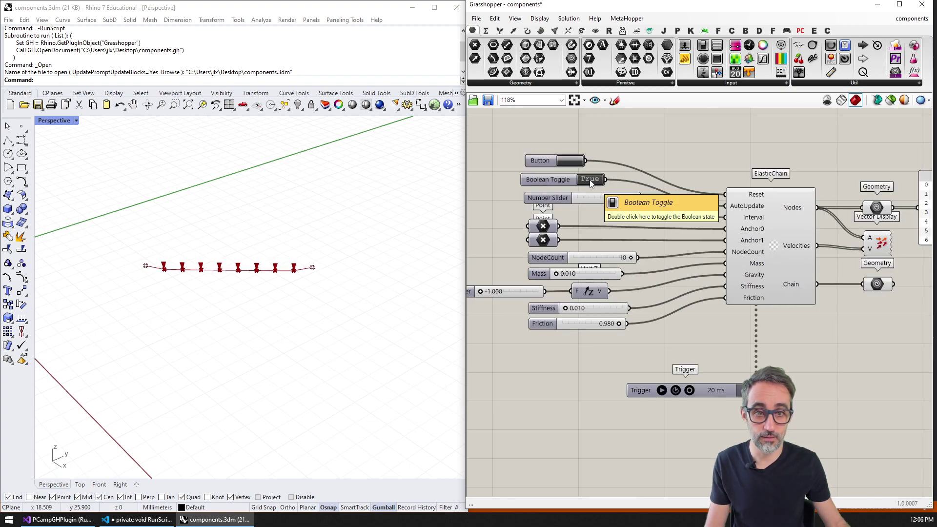
Set the interval slider to 20 and reset the chain to a straight line.
right_drag(691, 288, 667, 281)
scroll(666, 277, down, 1)
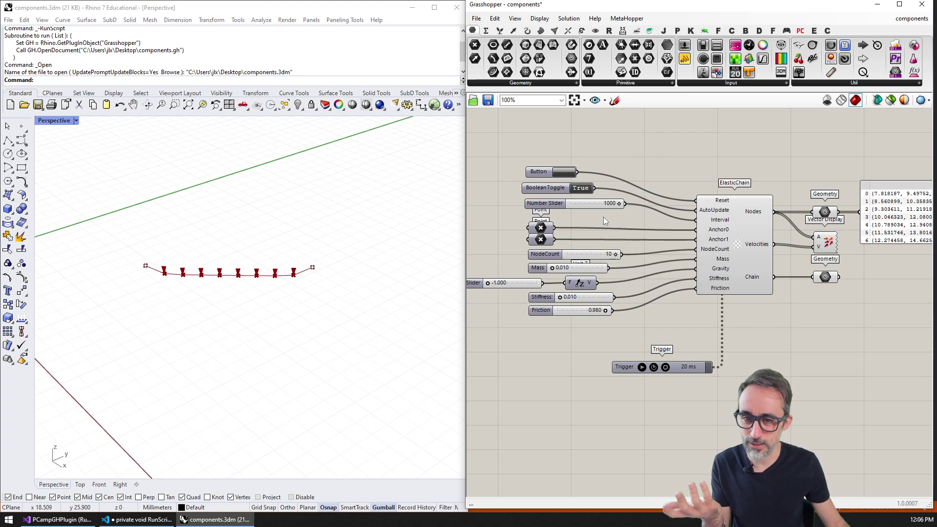
scroll(608, 215, up, 2)
scroll(622, 208, up, 1)
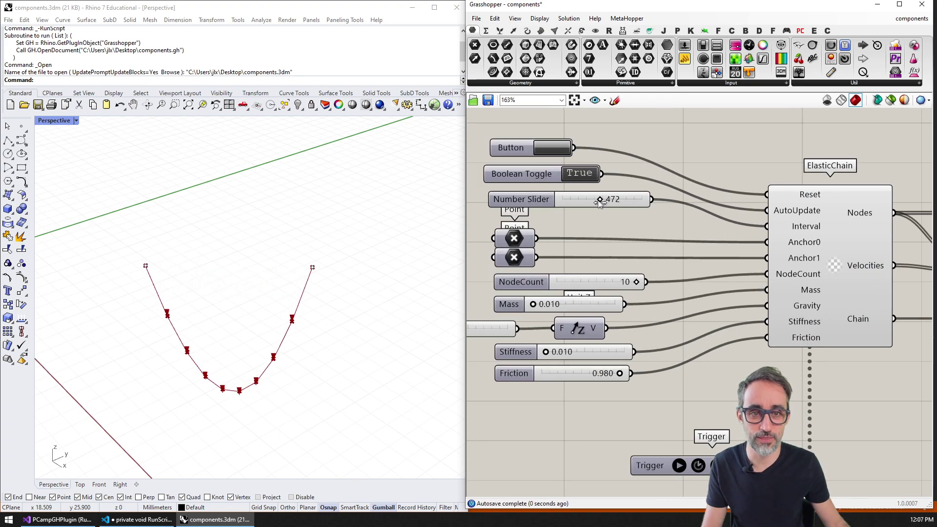
drag(641, 200, 573, 205)
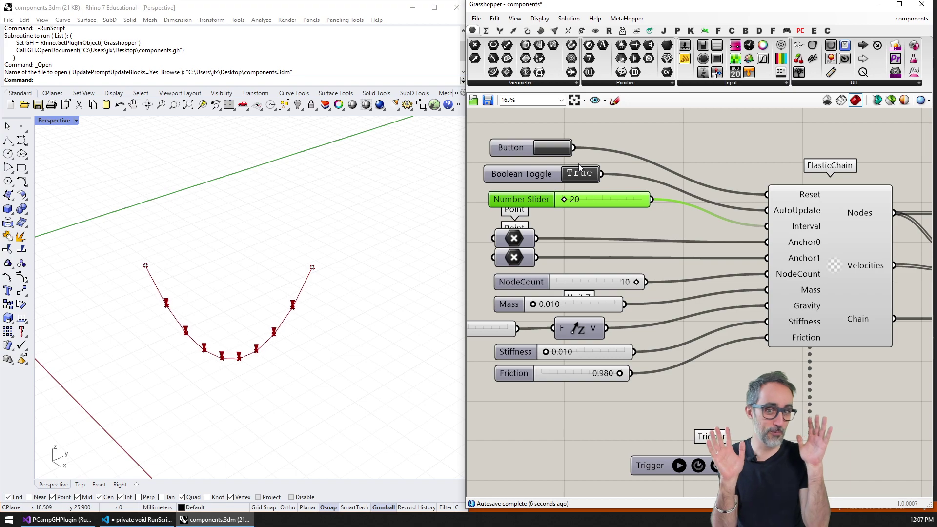
click(546, 148)
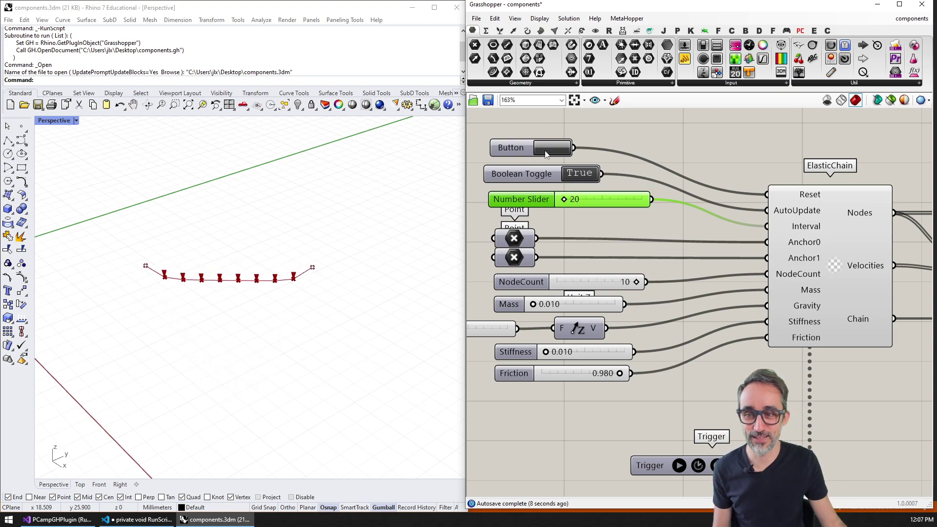
Raise the chain's right anchor point with the gumball.
click(313, 267)
mouse_move(338, 262)
mouse_down()
mouse_move(392, 245)
mouse_move(336, 224)
mouse_move(361, 215)
mouse_up()
click(387, 268)
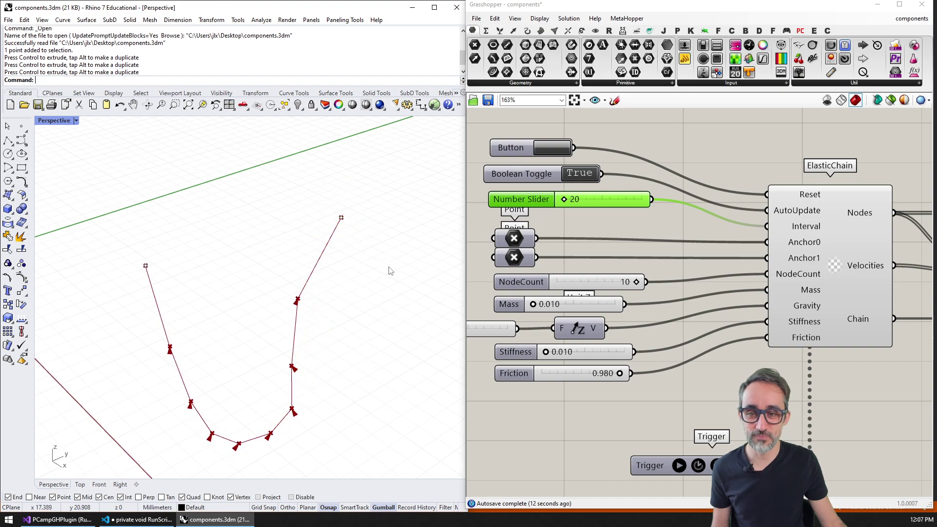
scroll(787, 207, down, 2)
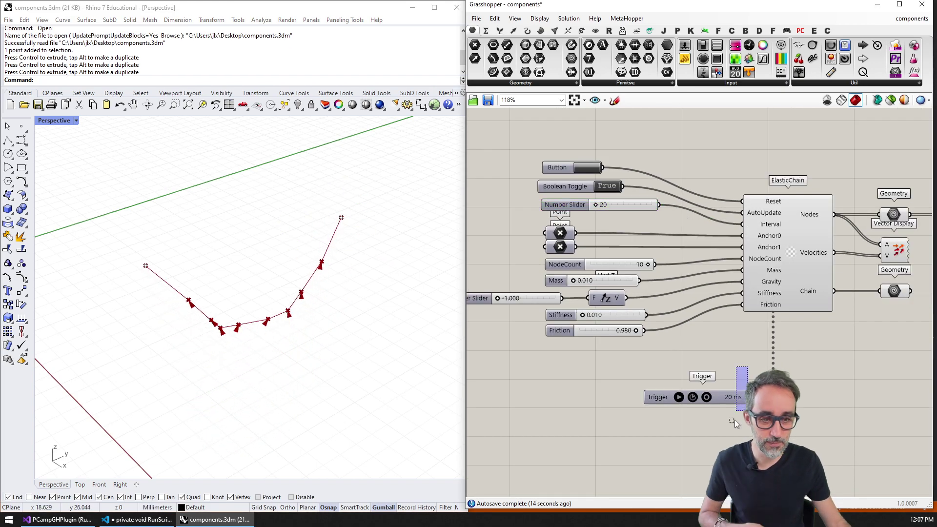
Delete the Trigger timer component and select ElasticChain, which keeps simulating on its own.
click(729, 398)
key(Delete)
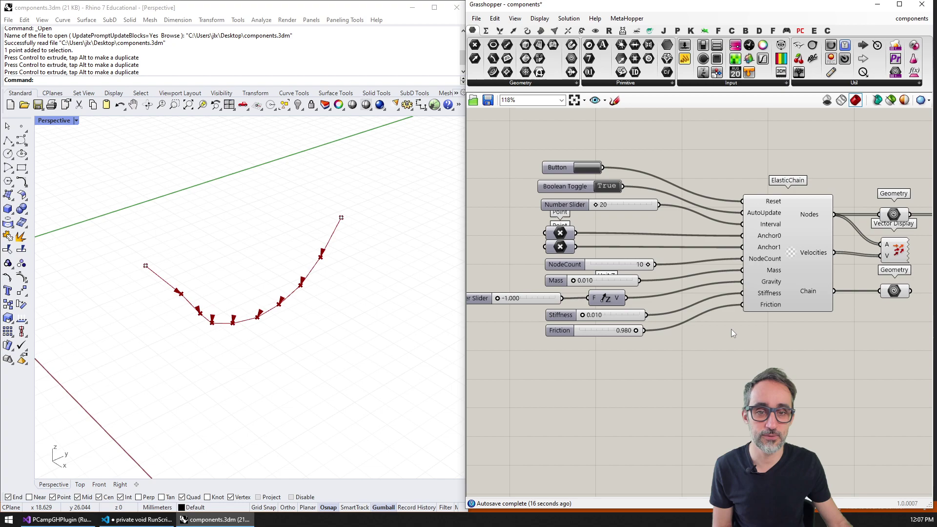
click(809, 239)
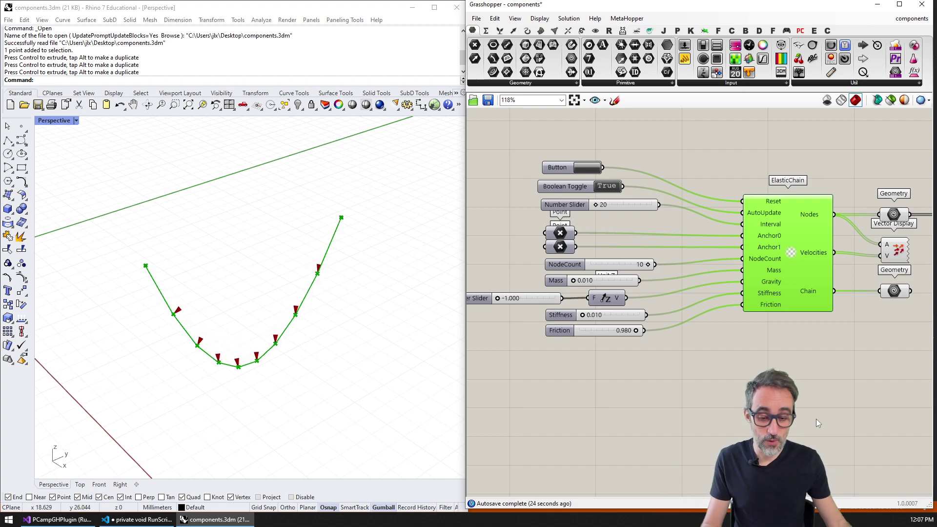
scroll(733, 365, down, 3)
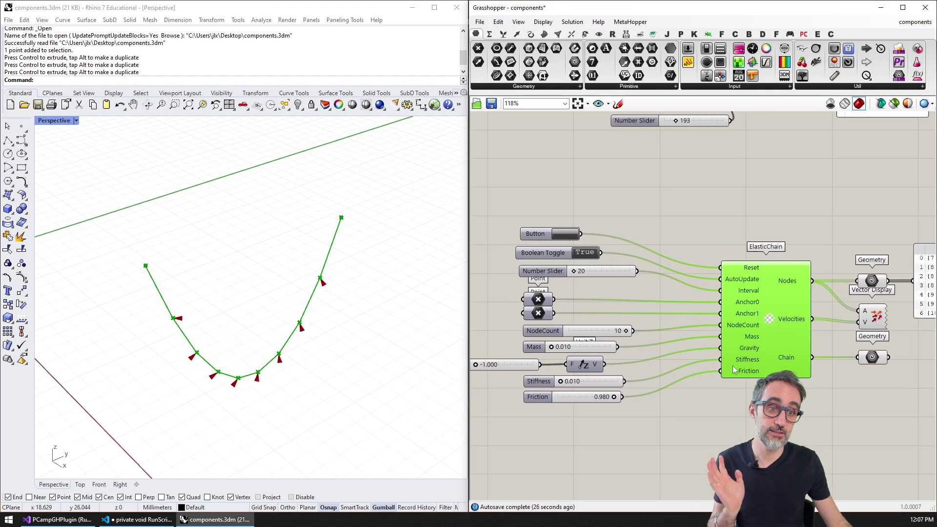
scroll(696, 327, up, 2)
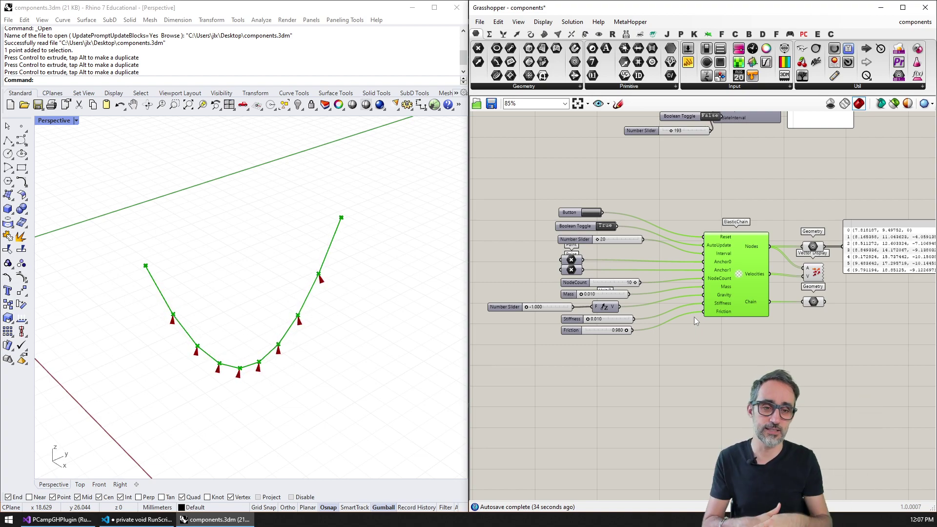
scroll(719, 317, up, 1)
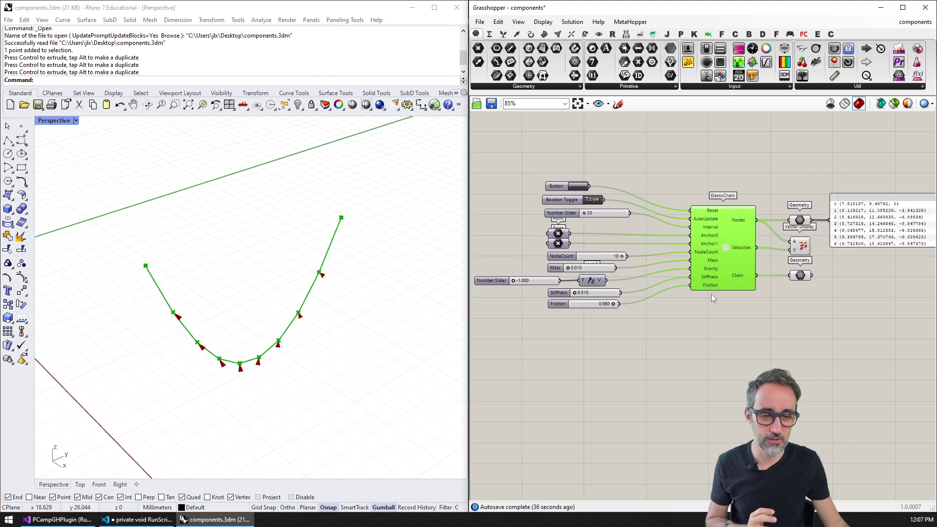
scroll(709, 325, up, 1)
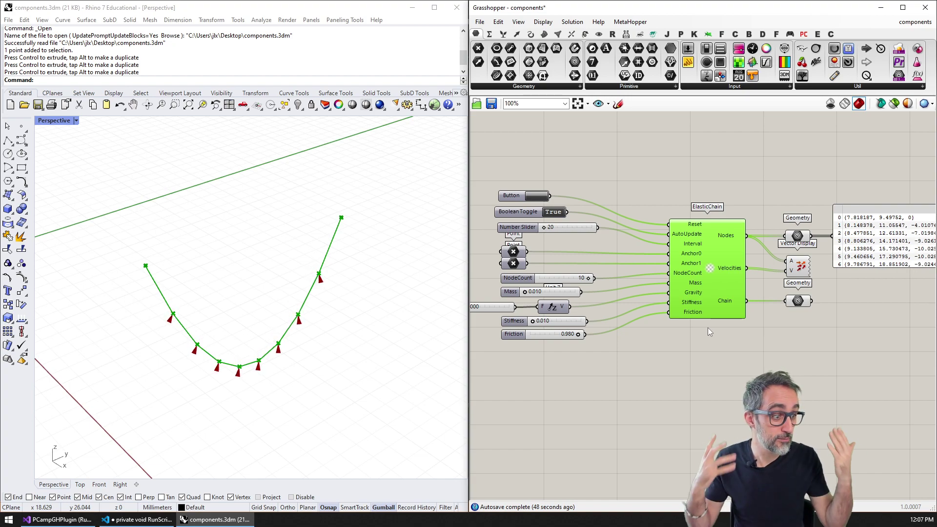
click(709, 333)
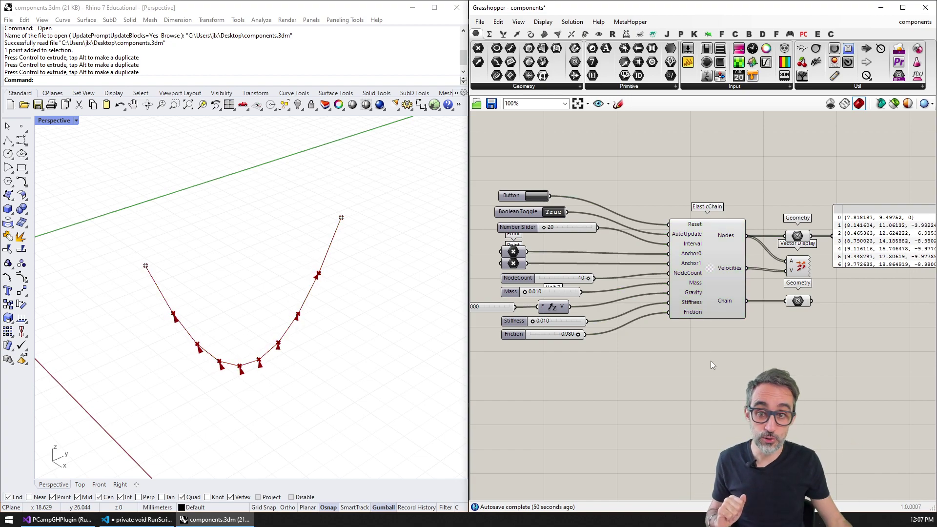
right_drag(711, 361, 732, 360)
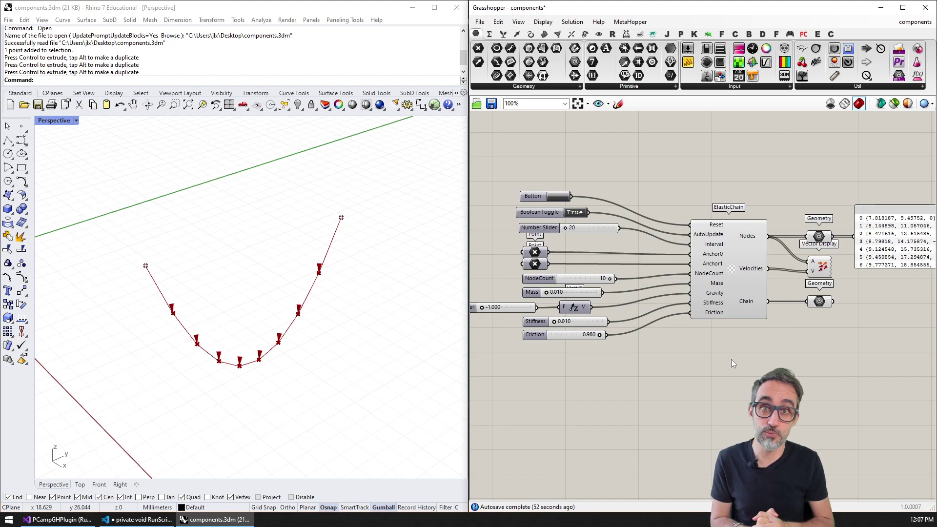